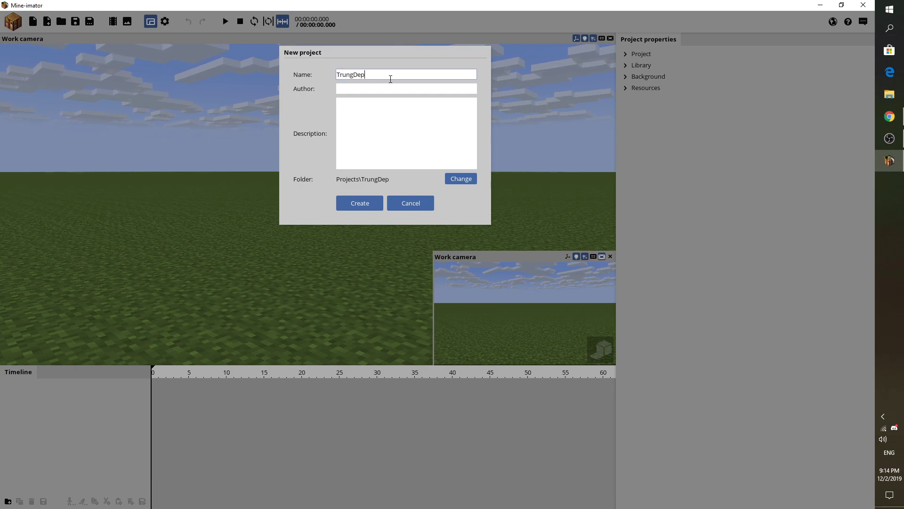
- Open the folder chooser for the new project's save location and look through the Mine-imator folder and its Skins subfolder
left_click(375, 89)
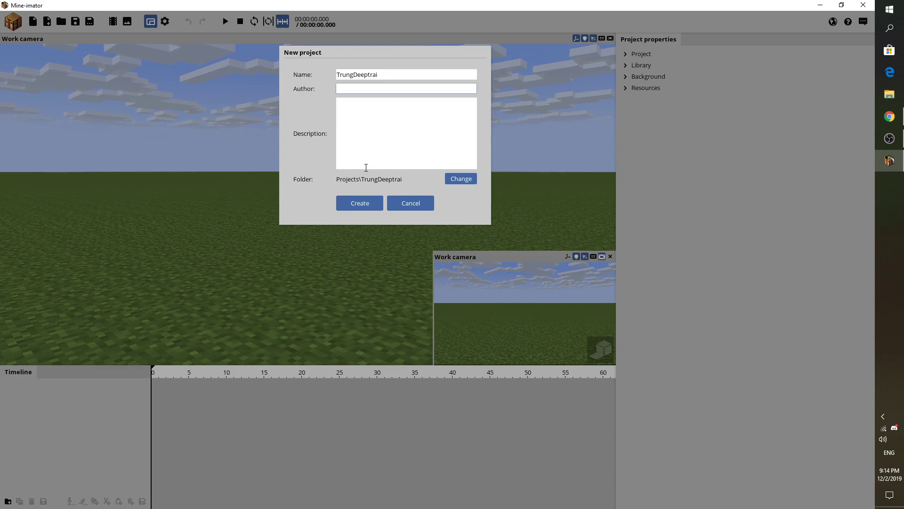
left_click(461, 180)
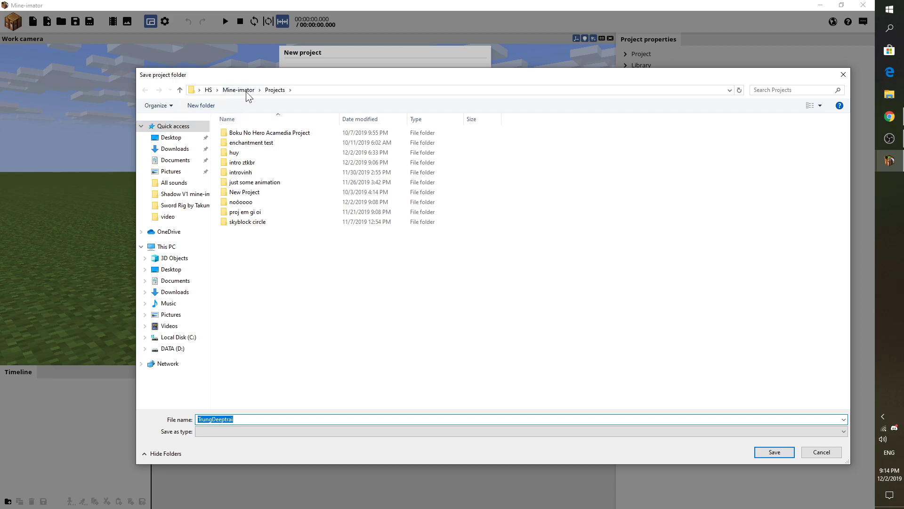
left_click(245, 90)
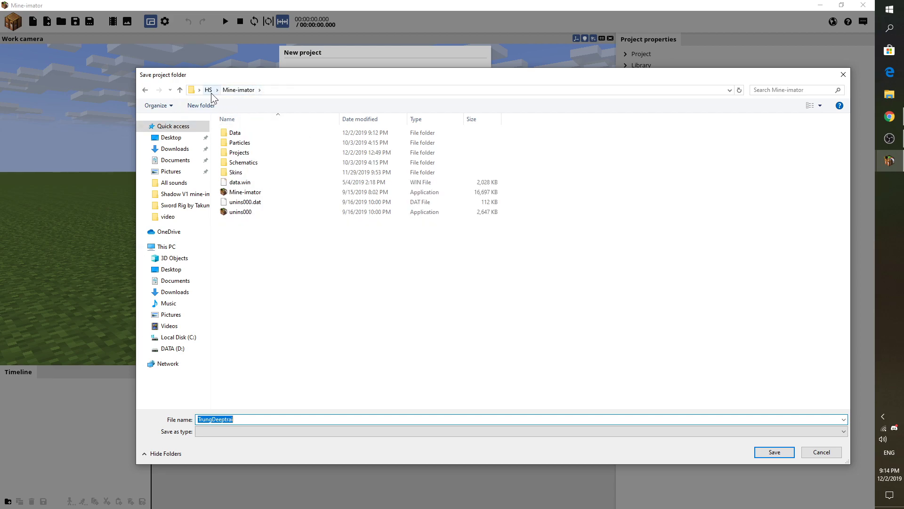
left_click(210, 93)
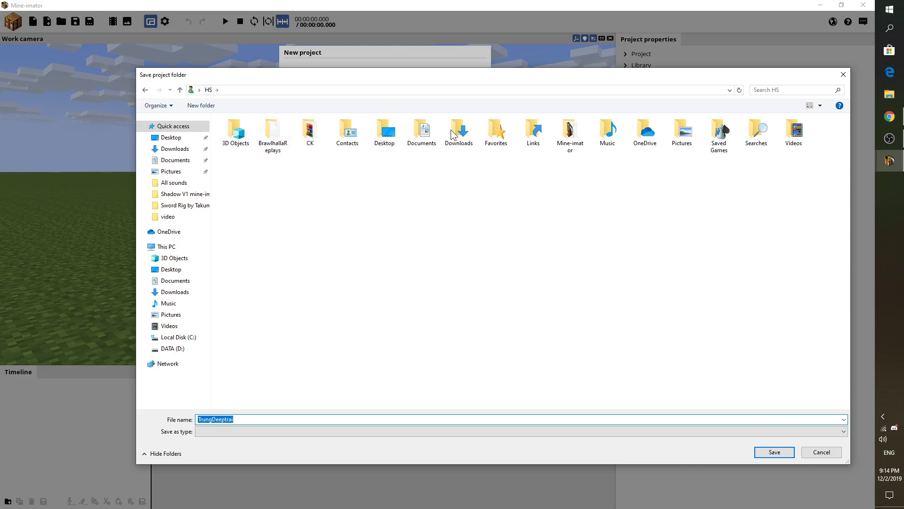
double_click(570, 132)
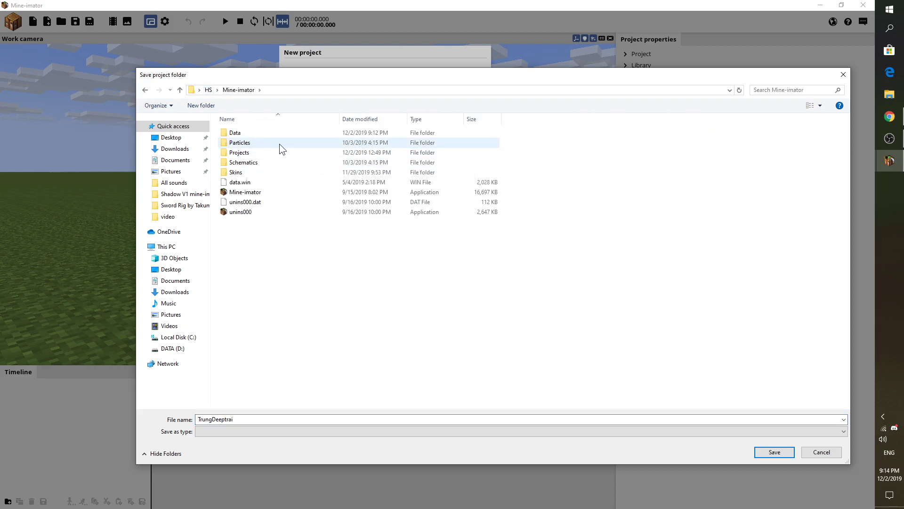
double_click(306, 172)
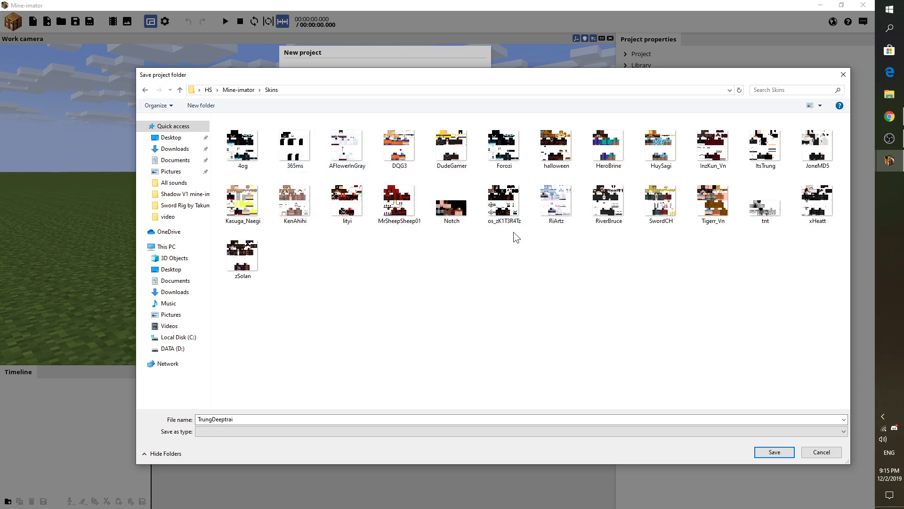
left_click(240, 90)
left_click(251, 165)
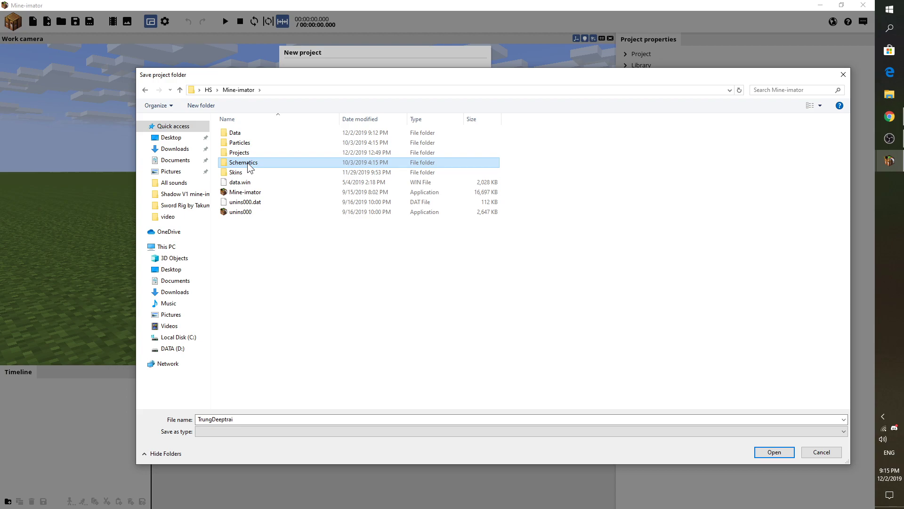
- Examine the particle files in Mine-imator's Particles folder and return to the parent folder
double_click(253, 143)
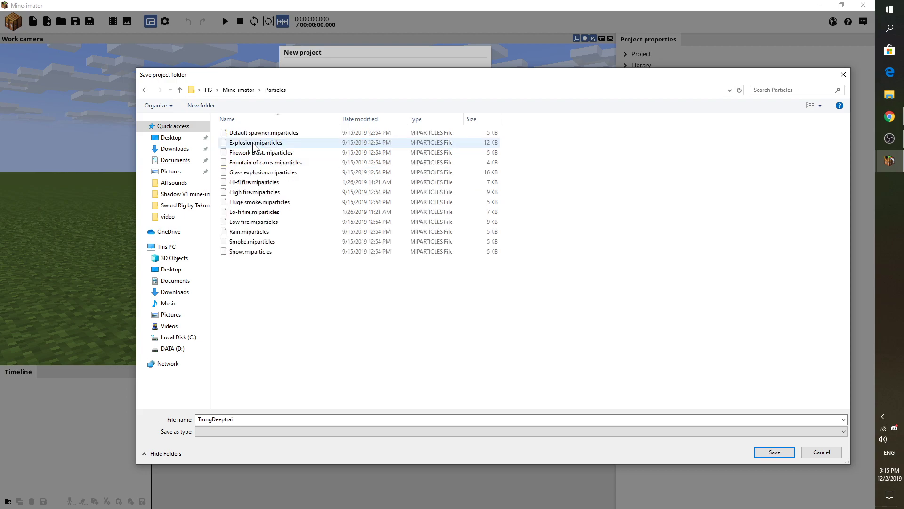
left_click(257, 142)
left_click(257, 132)
left_click(256, 162)
left_click(257, 182)
left_click(253, 202)
left_click(250, 221)
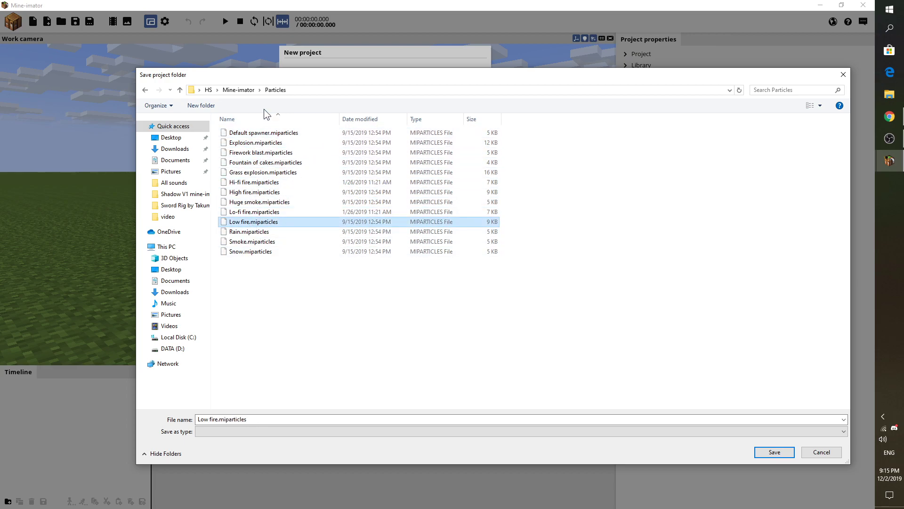
left_click(248, 93)
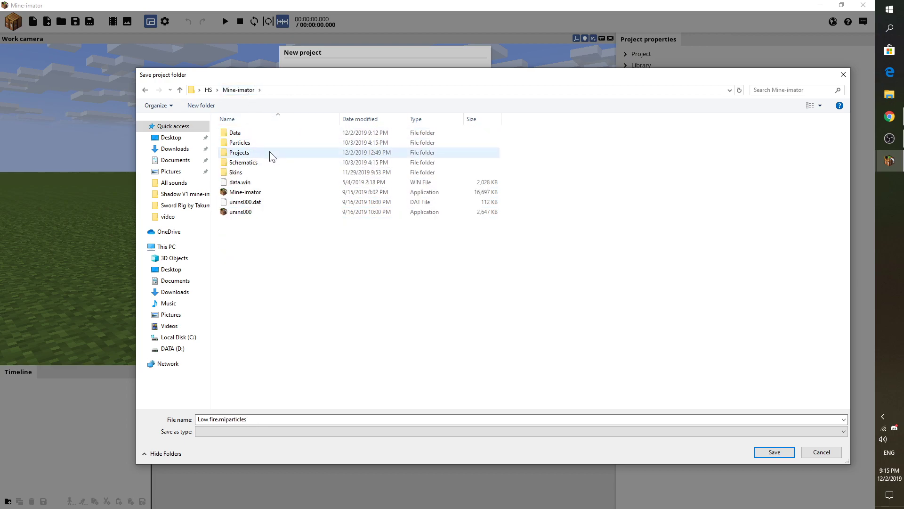
- Look through the contents of Mine-imator's Projects and Schematics folders
double_click(269, 151)
left_click(239, 90)
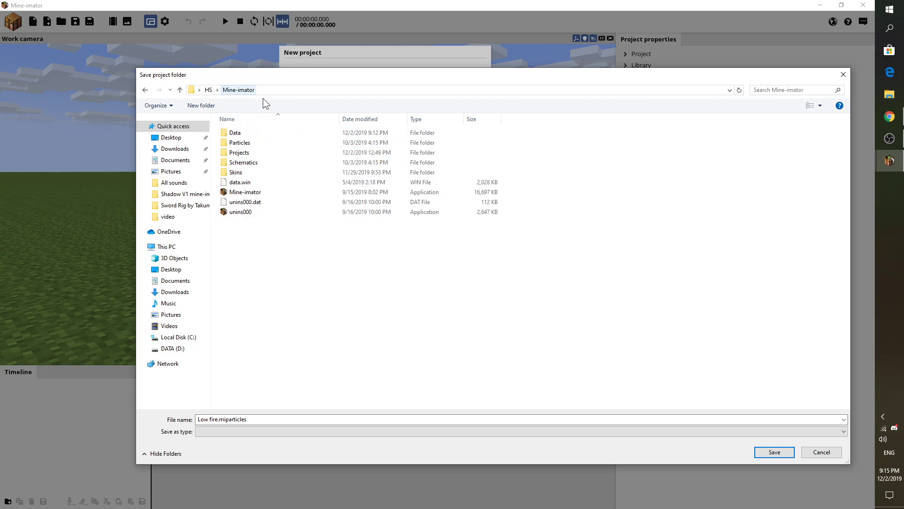
double_click(262, 151)
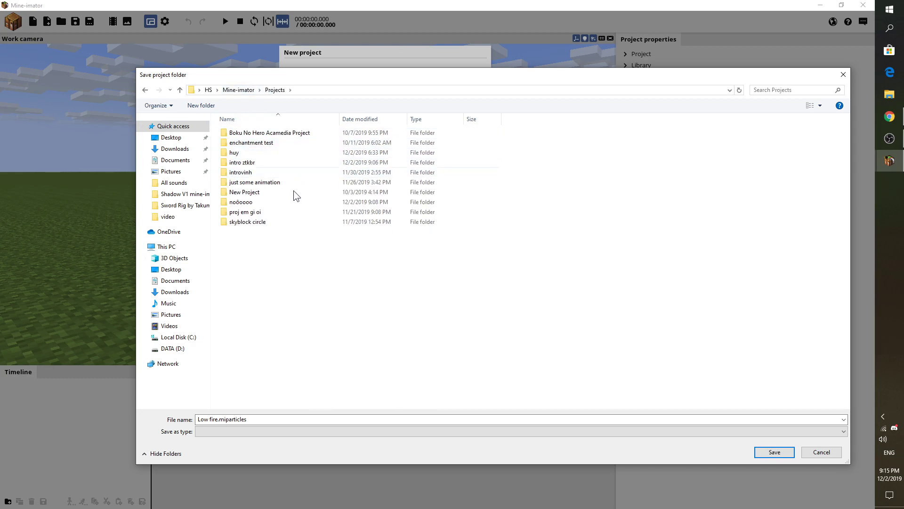
left_click(244, 92)
double_click(267, 161)
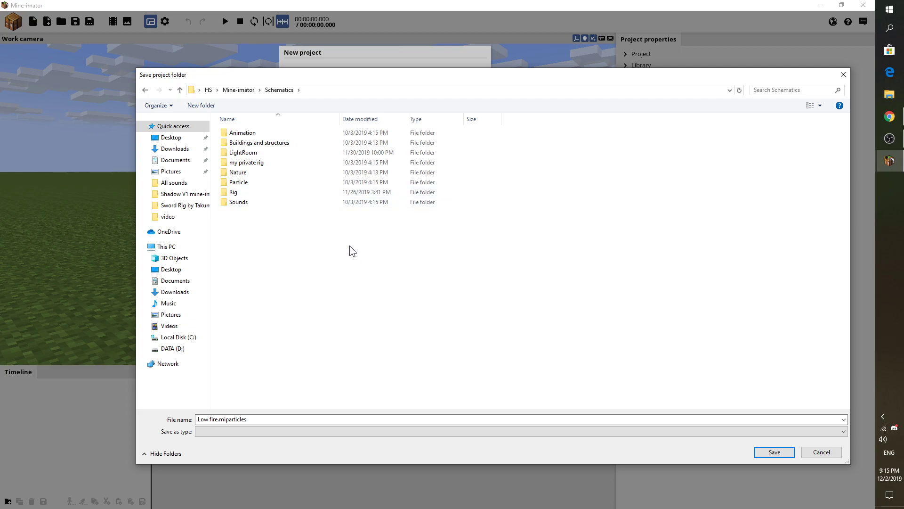
left_click(266, 173)
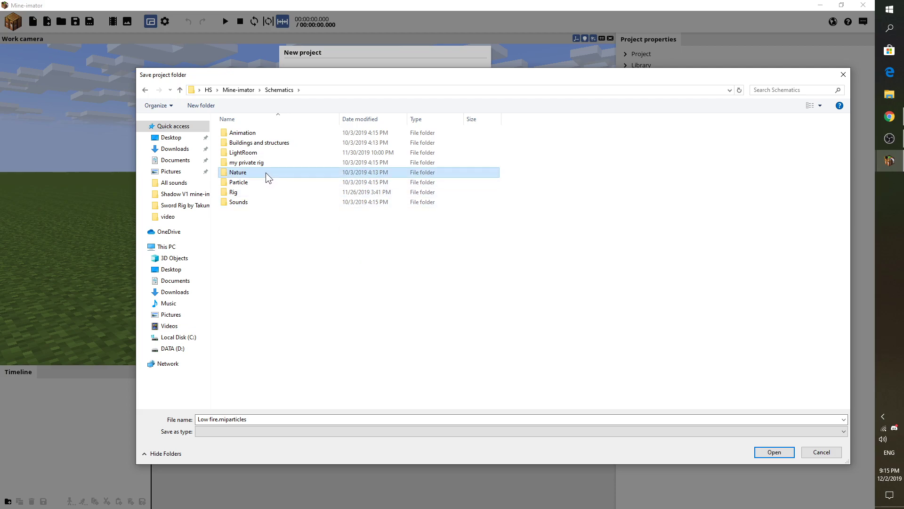
left_click(275, 142)
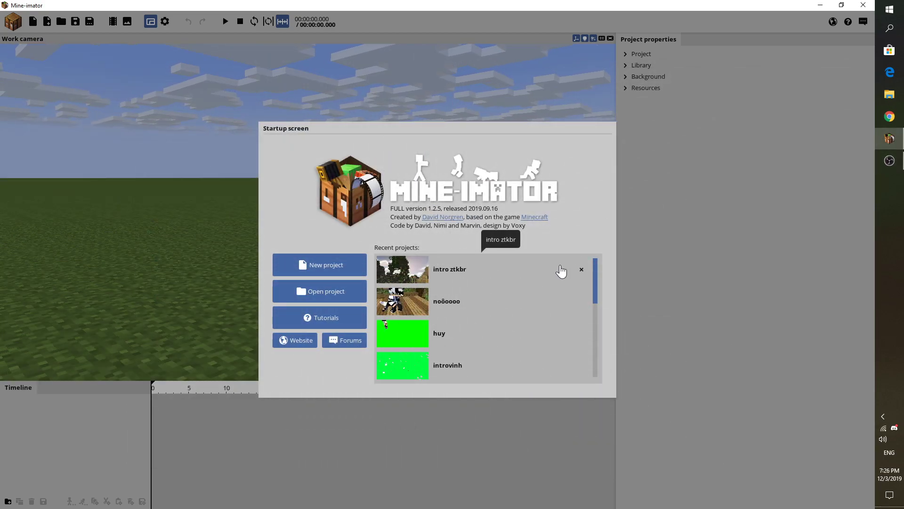
- Create a new project named "Tutorial asdwasd" in the default Projects folder, with the author left blank
left_click(341, 264)
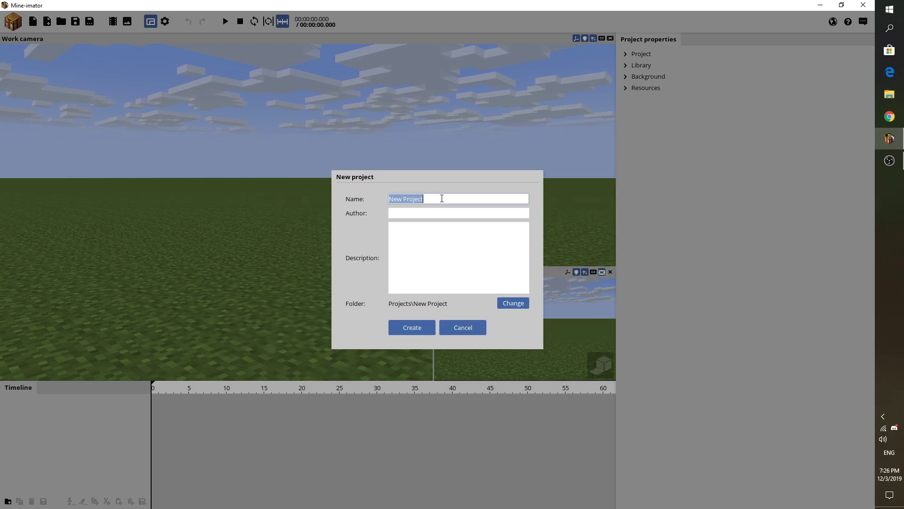
type("Tutorial asdwasd")
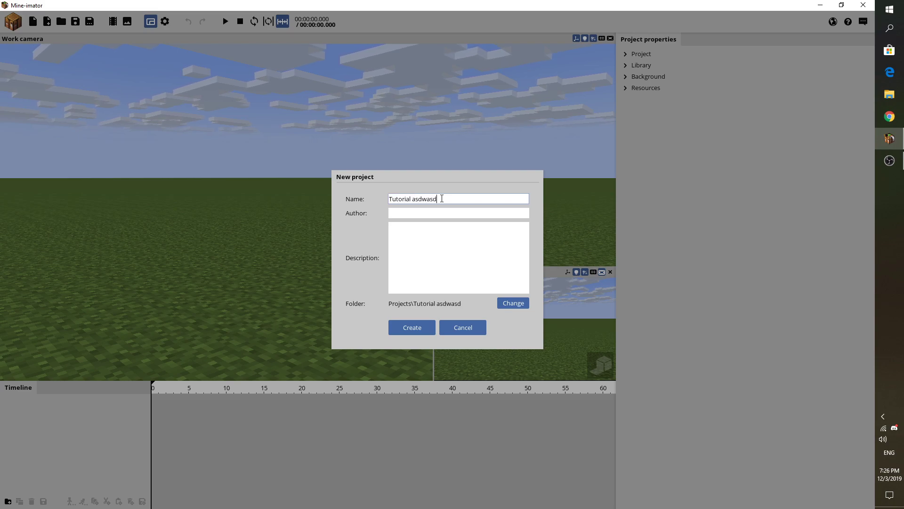
left_click(428, 212)
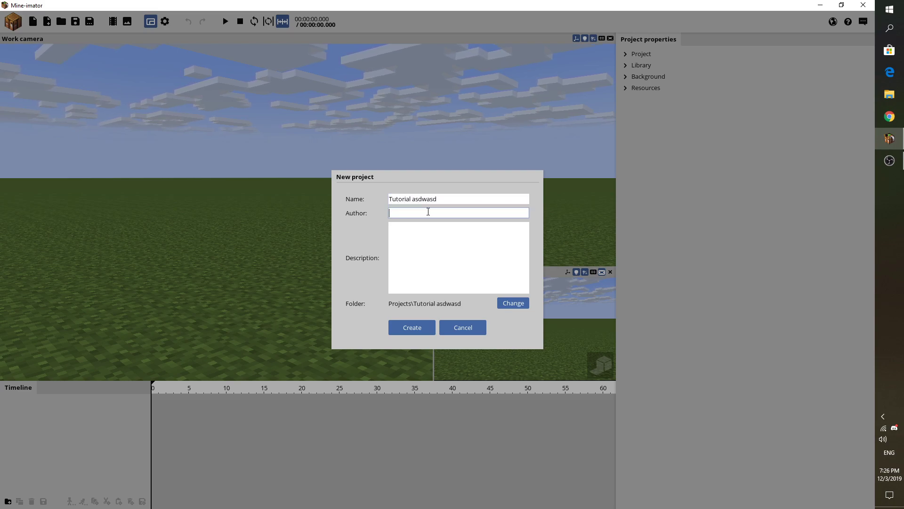
left_click(413, 328)
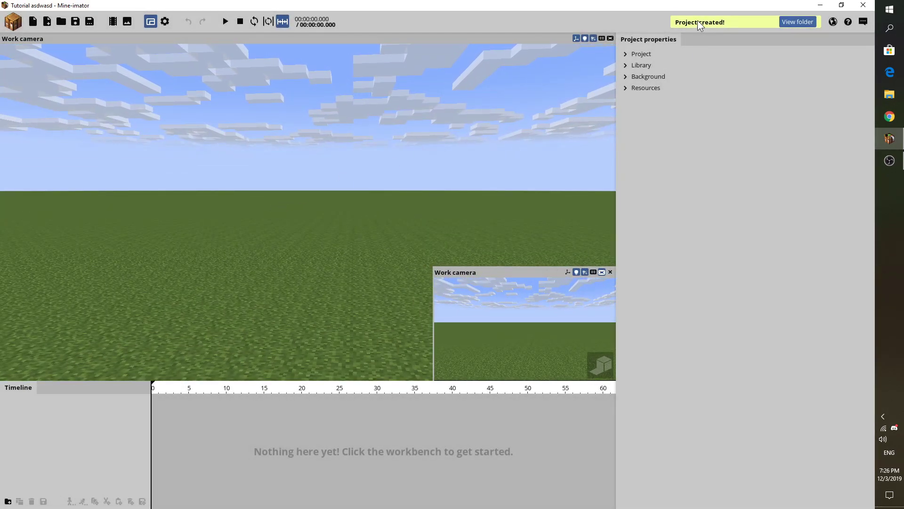
- View the new project's files in File Explorer and its place in the Projects folder, and close the window
left_click(796, 23)
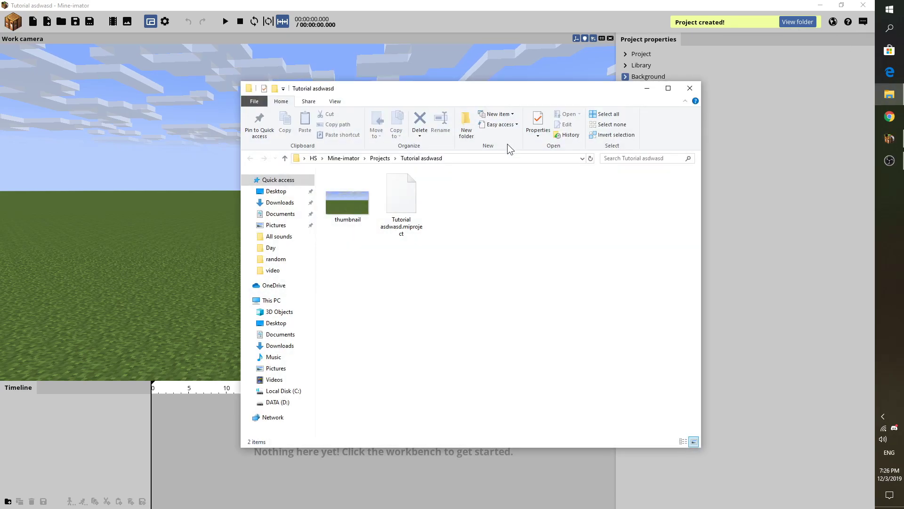
left_click(381, 159)
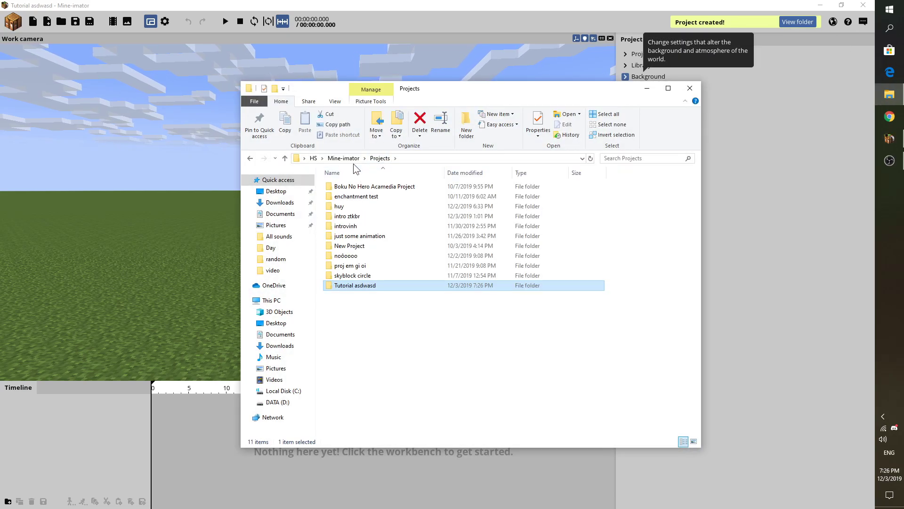
double_click(363, 286)
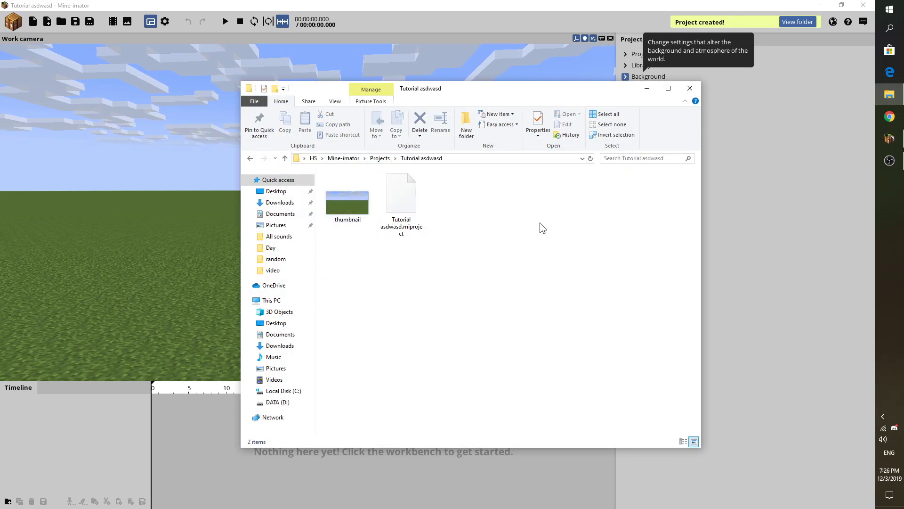
left_click(690, 88)
- Save the project and make the timeline area slightly taller
right_click_drag(335, 179, 271, 123)
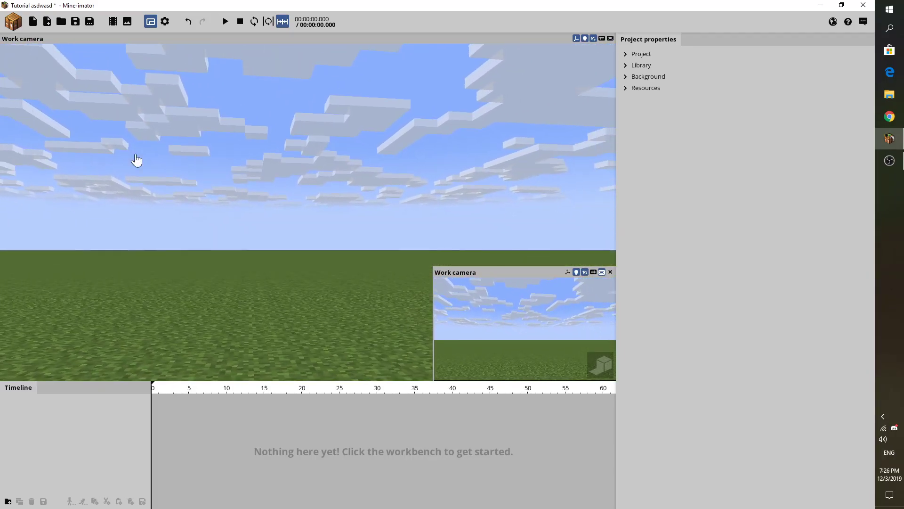
left_click(76, 22)
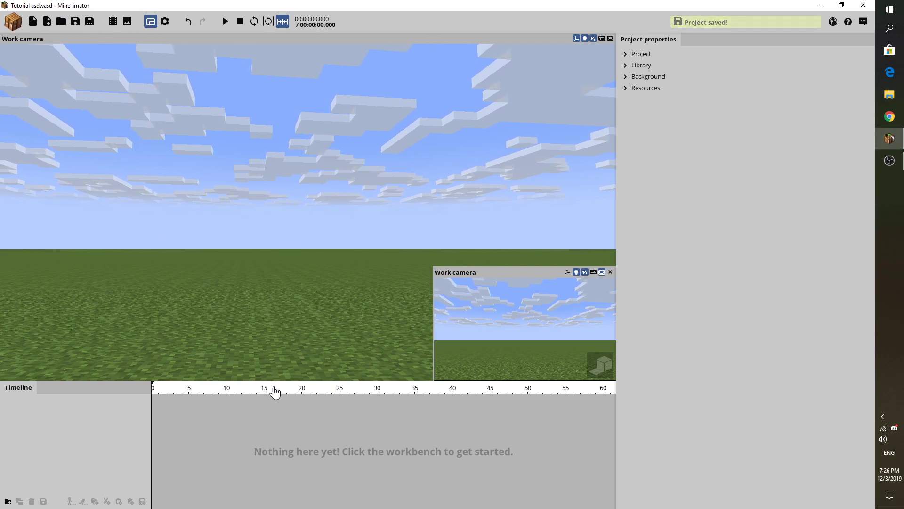
left_click_drag(270, 382, 281, 376)
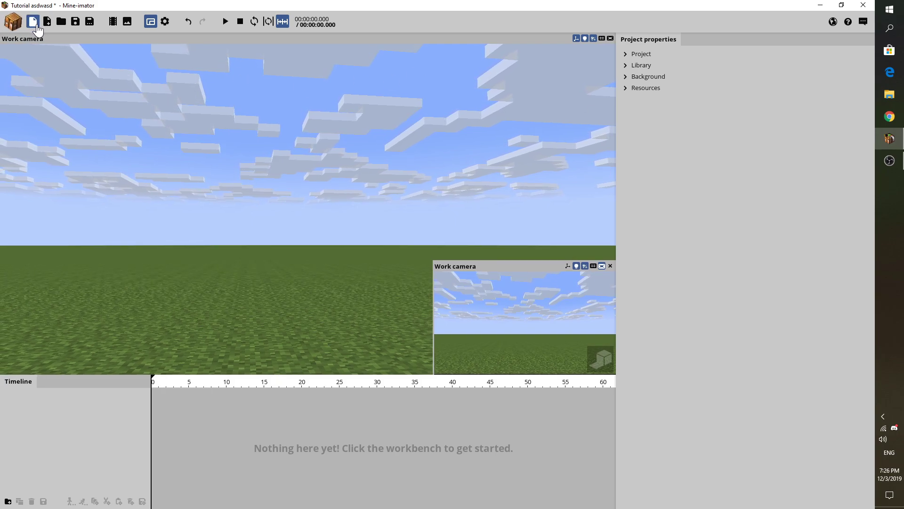
- Start a new project, saving the changes made in Tutorial asdwasd, and cancel the new project's creation
left_click(32, 22)
left_click_drag(371, 221, 313, 130)
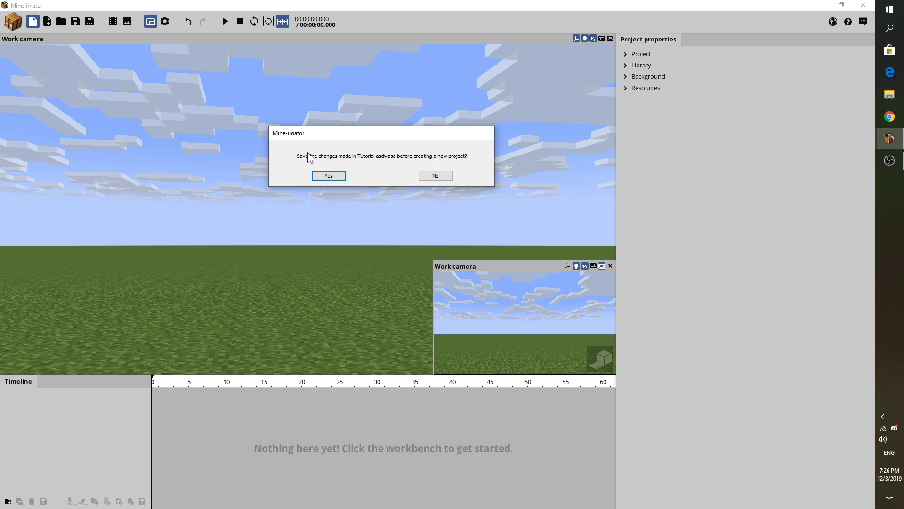
left_click_drag(433, 134, 458, 120)
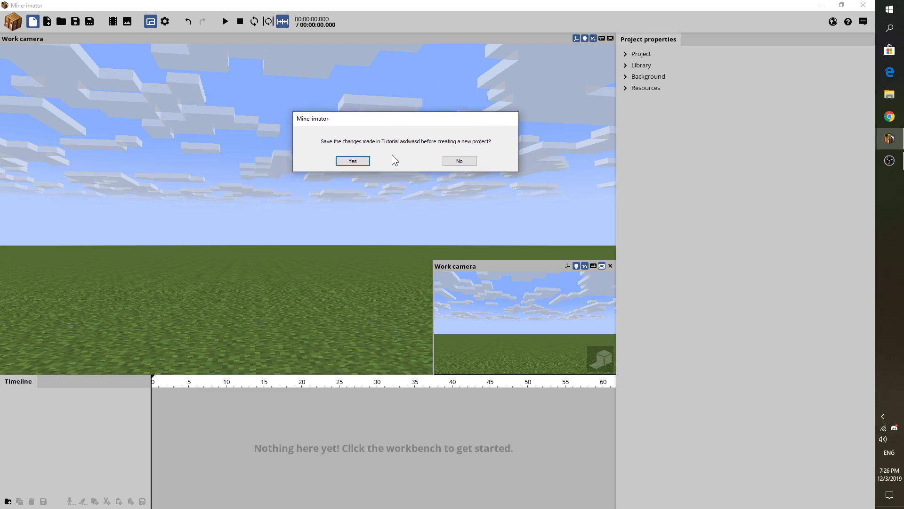
left_click(354, 161)
left_click(454, 213)
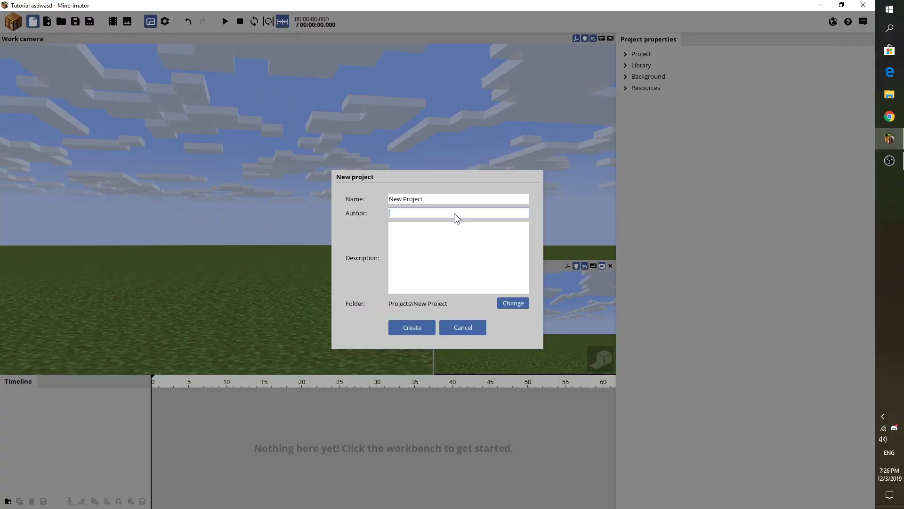
left_click(462, 331)
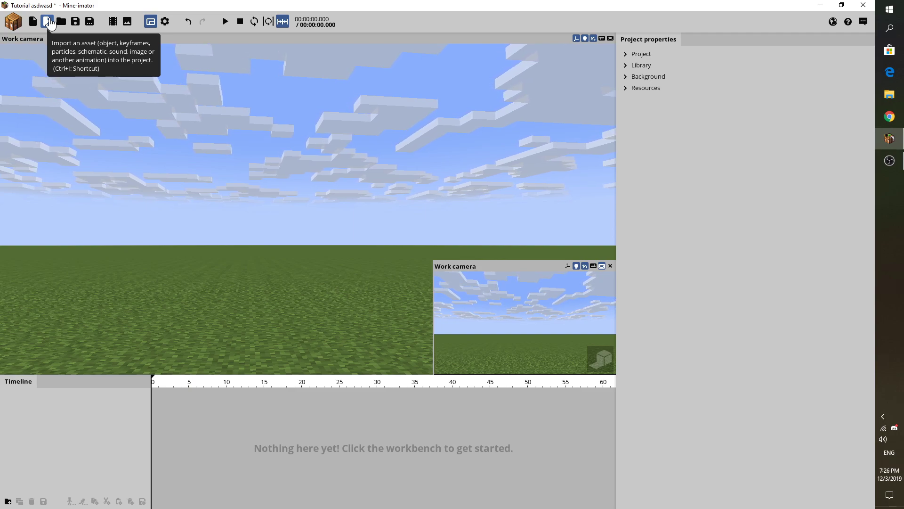
- Browse the Schematics, Buildings and structures, and Nature folders for importable assets, and close the import dialog without importing
left_click(48, 22)
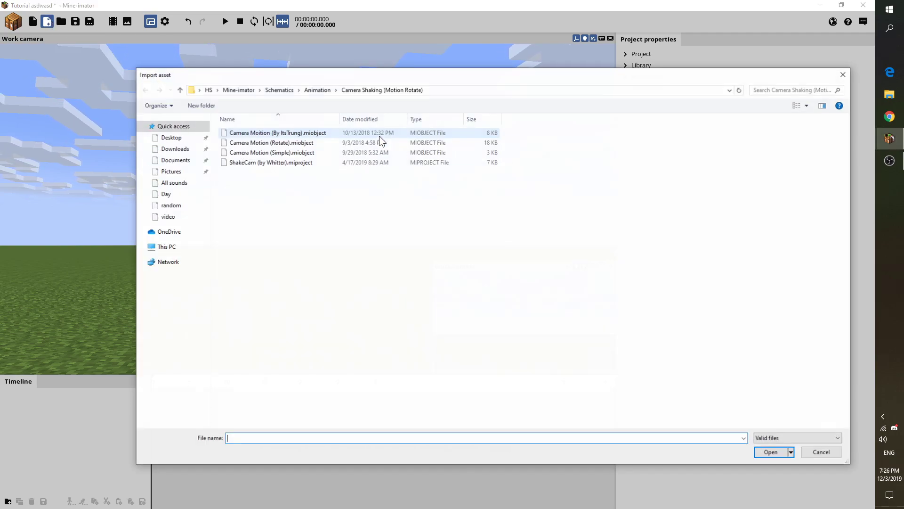
left_click(286, 90)
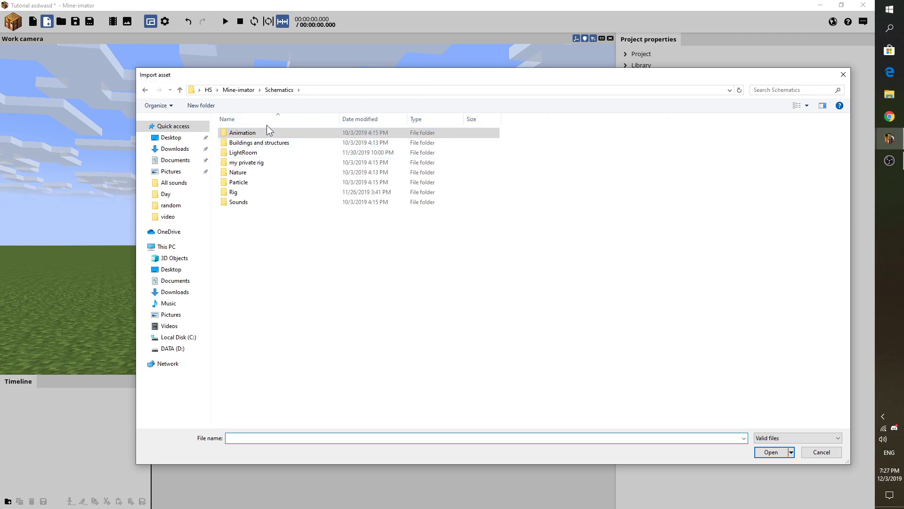
double_click(273, 142)
left_click(288, 88)
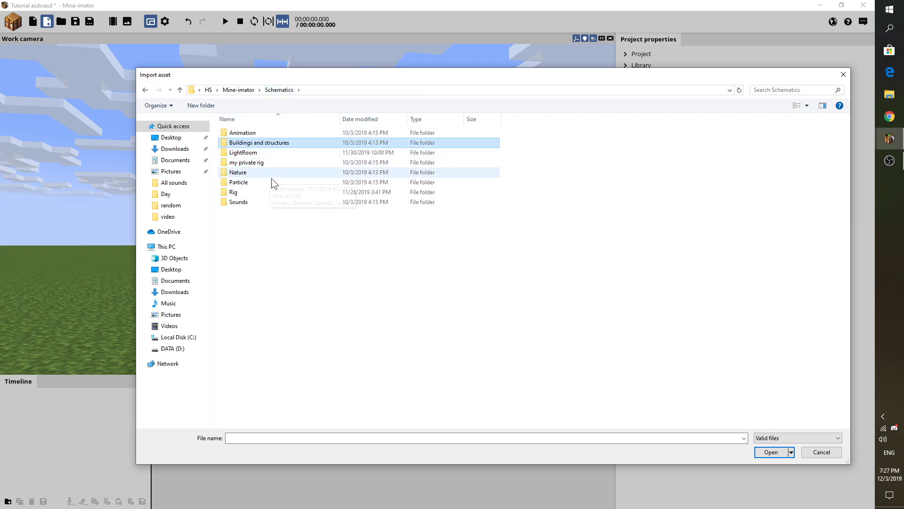
double_click(267, 173)
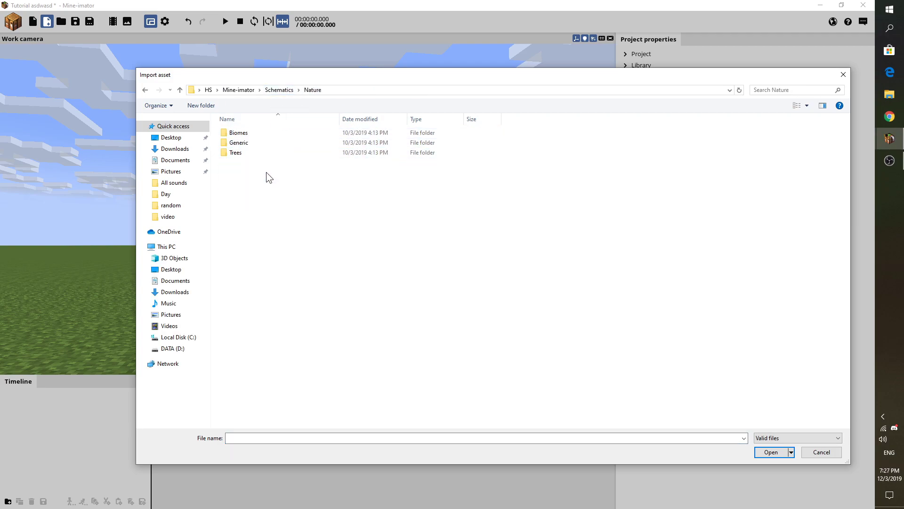
left_click(842, 75)
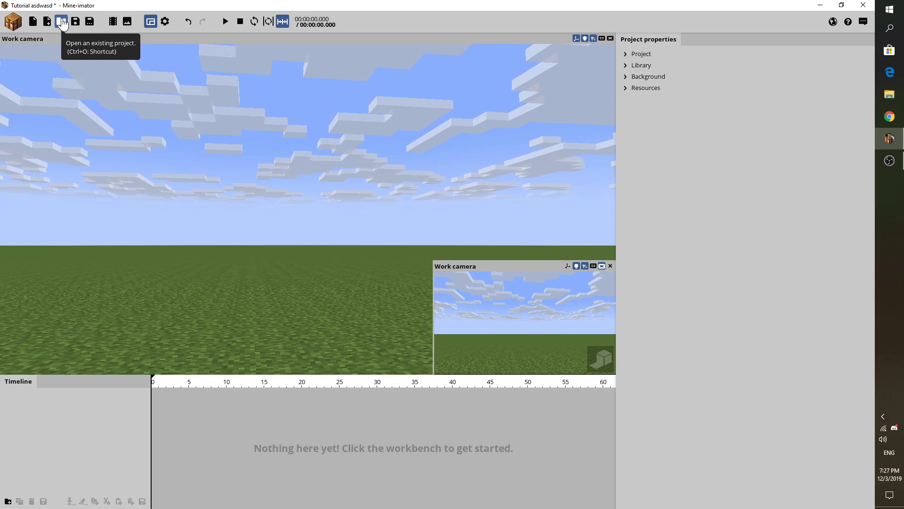
- Save the changes made in Tutorial asdwasd and open the introvinh project from the recent projects
left_click(62, 23)
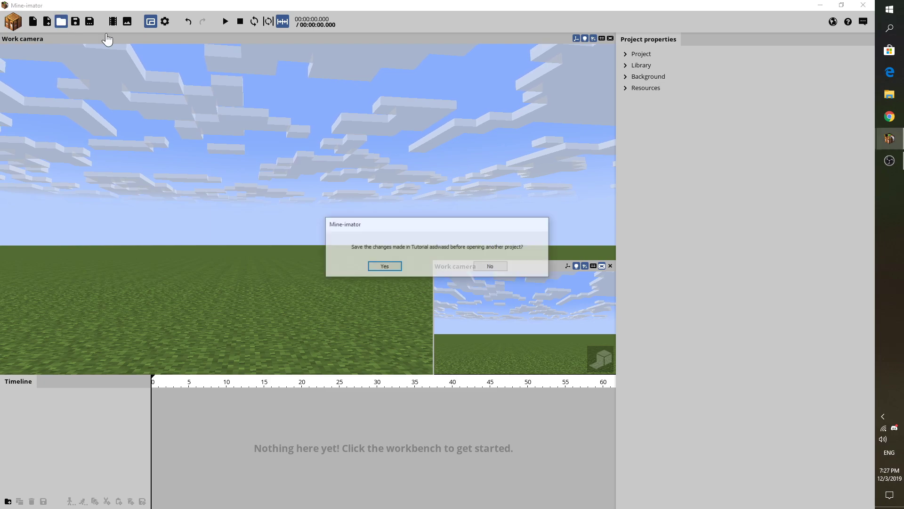
left_click(385, 266)
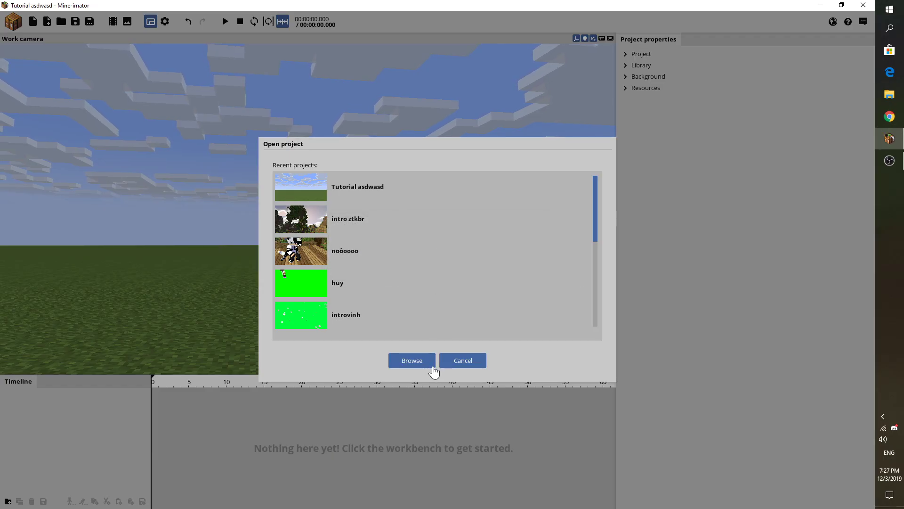
mouse_move(597, 206)
left_mouse_down()
mouse_move(592, 299)
mouse_move(601, 202)
left_mouse_up()
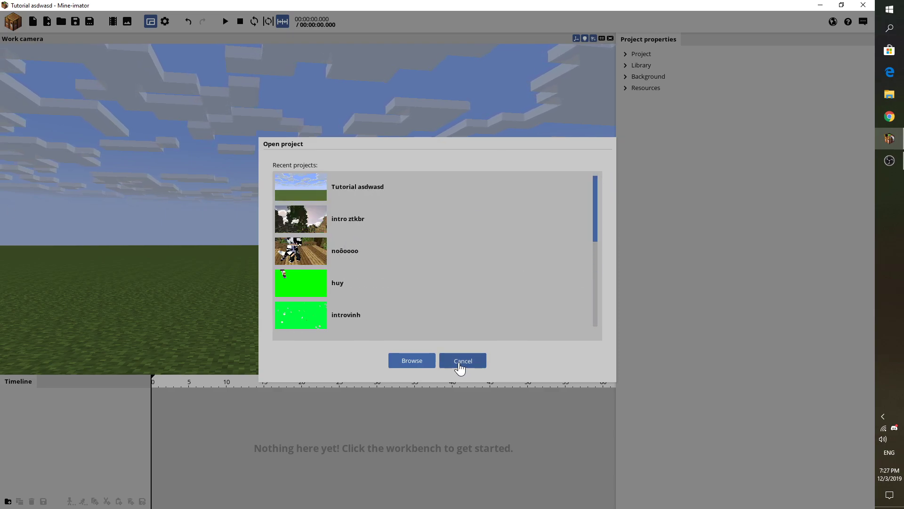
left_click_drag(402, 144, 389, 115)
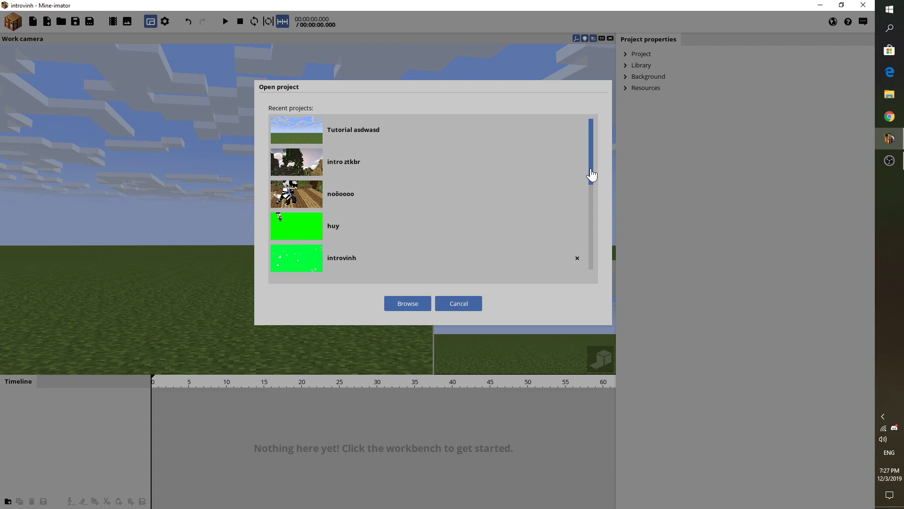
left_click(479, 303)
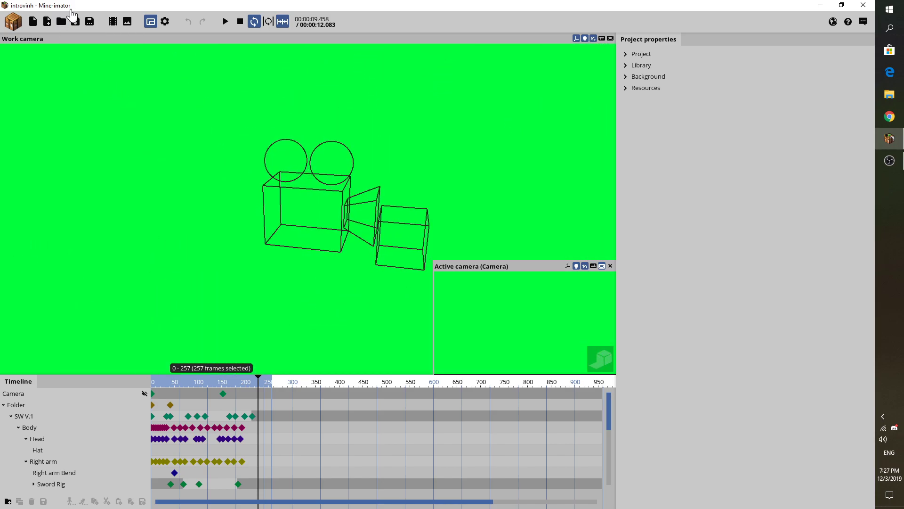
- Reopen the recent project Tutorial asdwasd and save it
left_click(61, 21)
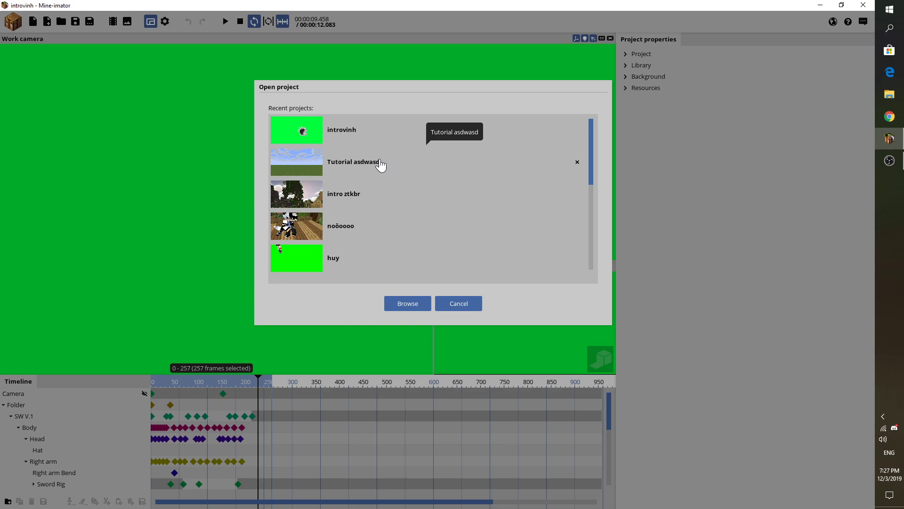
left_click(380, 163)
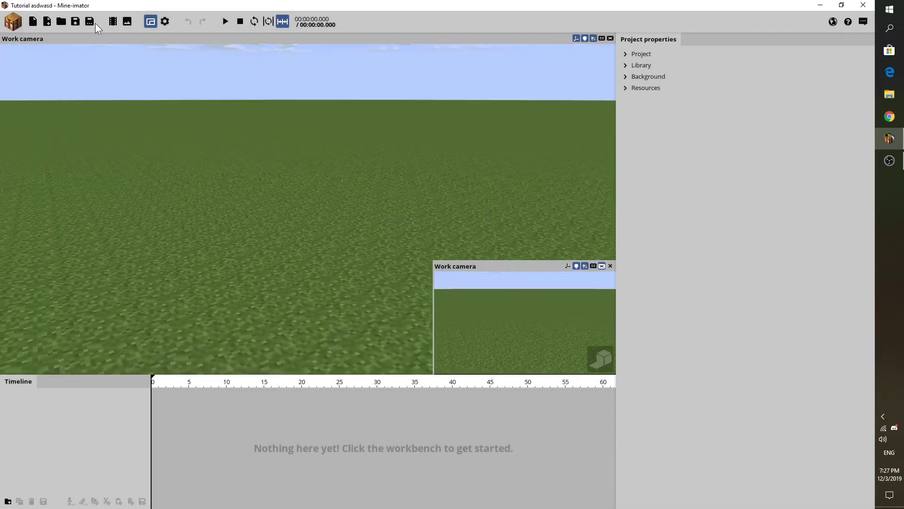
left_click(76, 21)
- View the options for saving the project as a copy and for exporting a movie, cancelling both dialogs
left_click(90, 21)
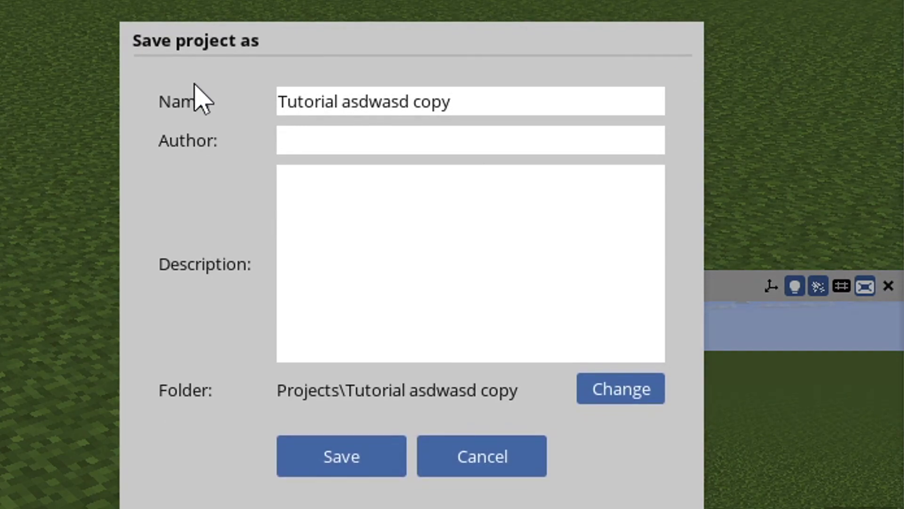
left_click_drag(246, 40, 258, 0)
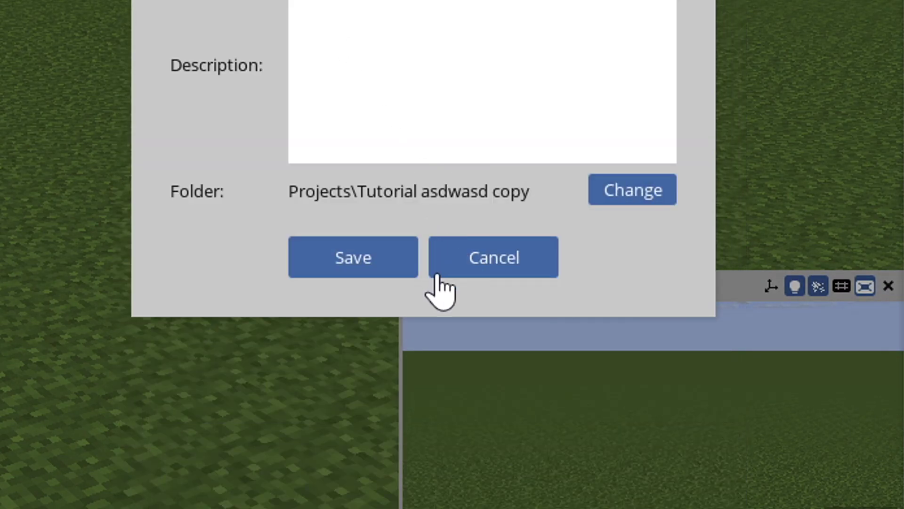
left_click(495, 270)
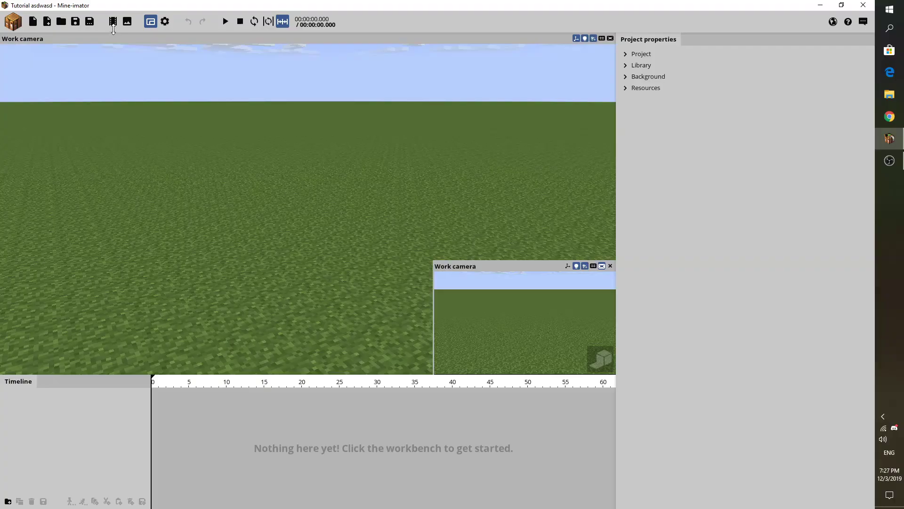
left_click(113, 21)
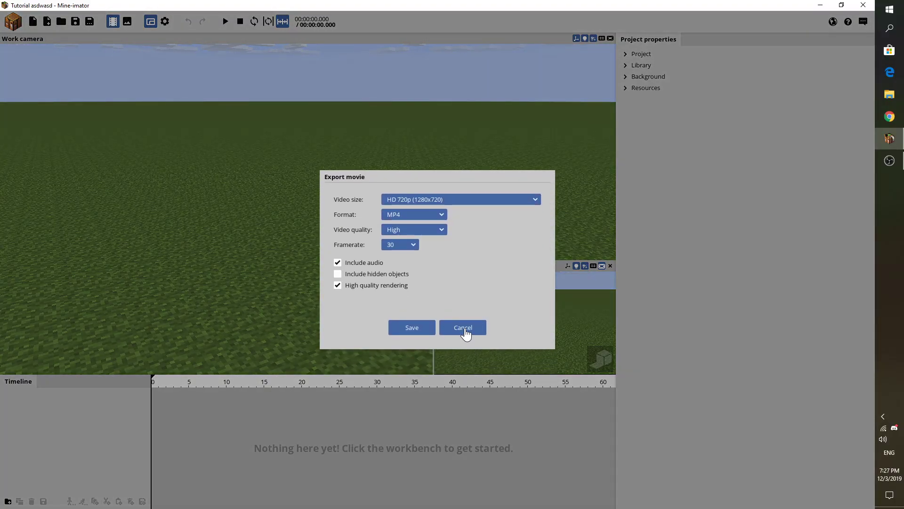
left_click(465, 330)
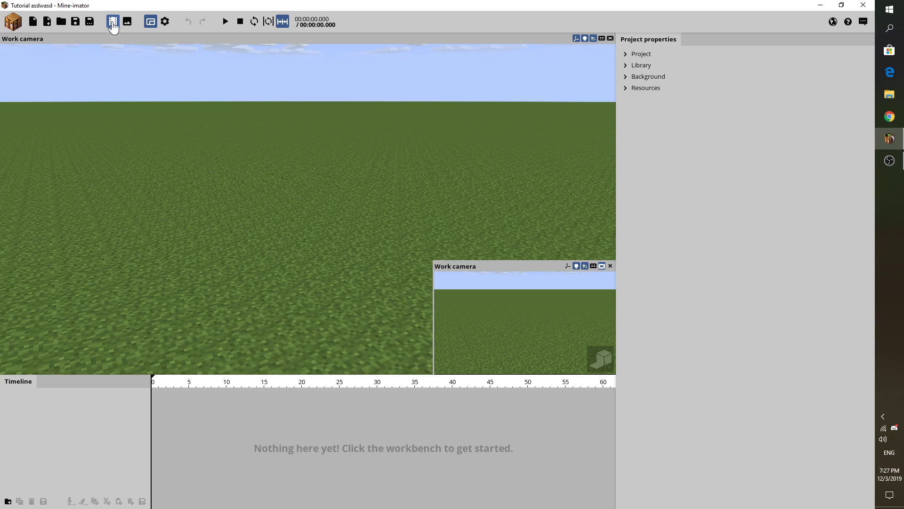
- Begin an image export, try the Avatar (512x512) image size and return it to HD 720p (1280x720)
left_click(127, 23)
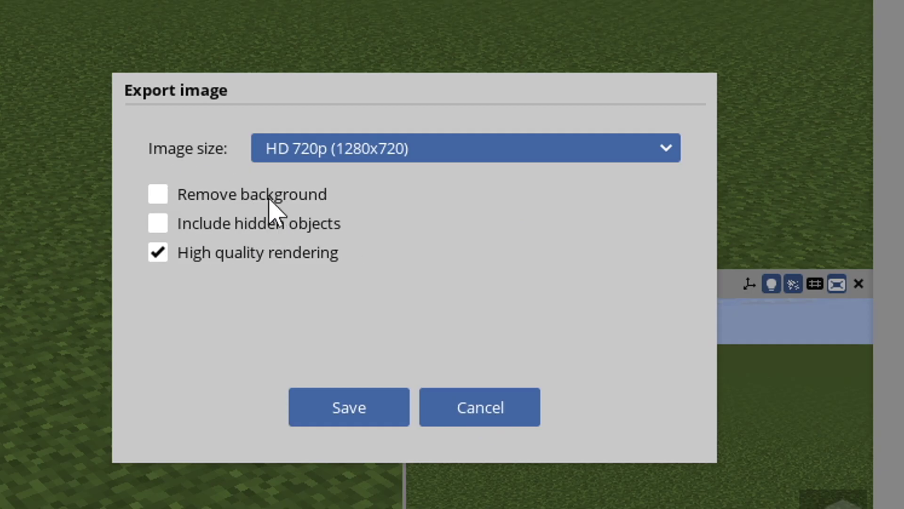
left_click(411, 214)
left_click(351, 154)
left_click(366, 155)
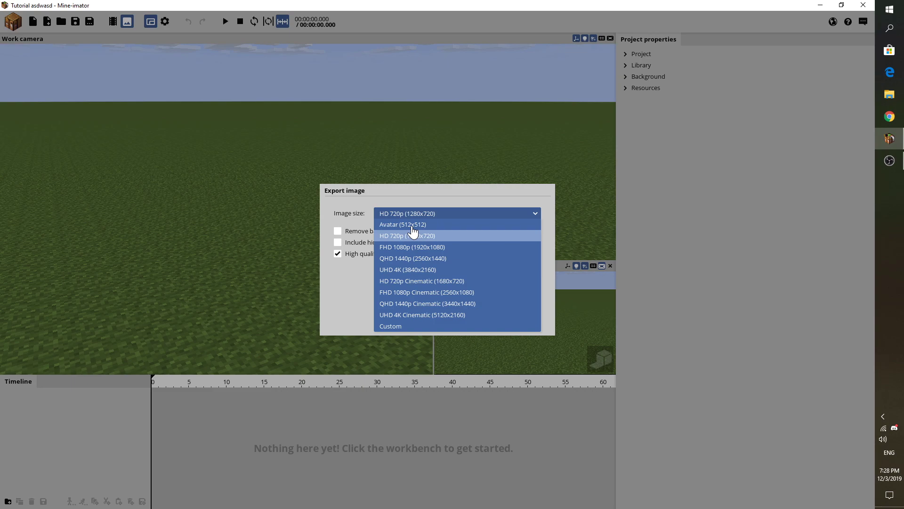
left_click(412, 224)
left_click(415, 214)
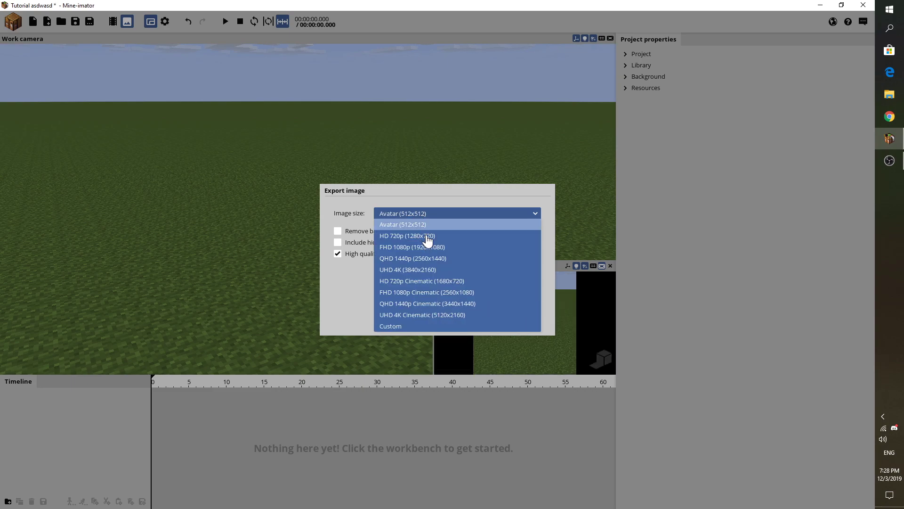
left_click(427, 235)
left_click(426, 213)
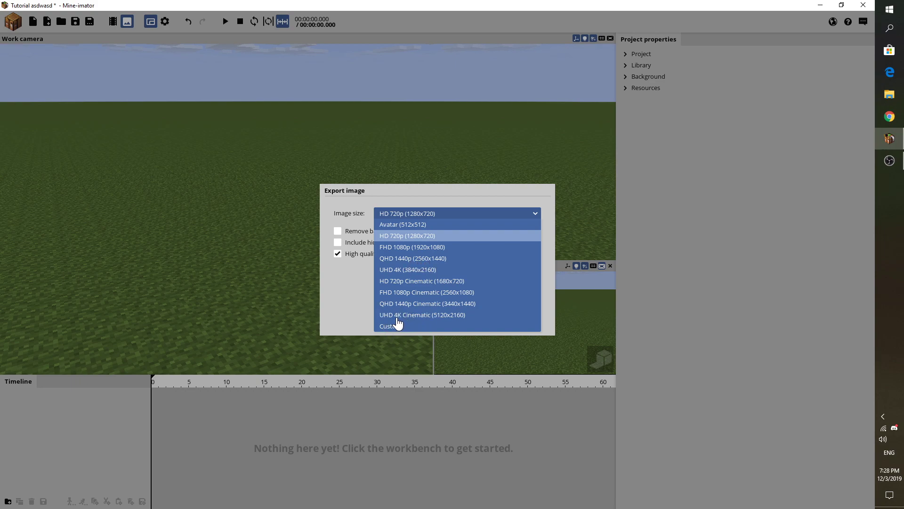
left_click(357, 308)
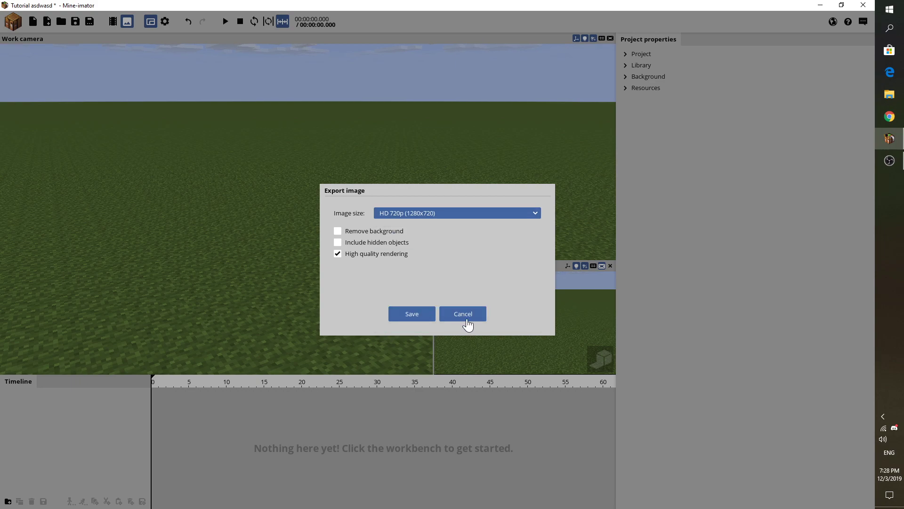
- Try the Remove background option for the image export, turn it off again and cancel the export
left_click(370, 233)
left_click(356, 232)
left_click(357, 232)
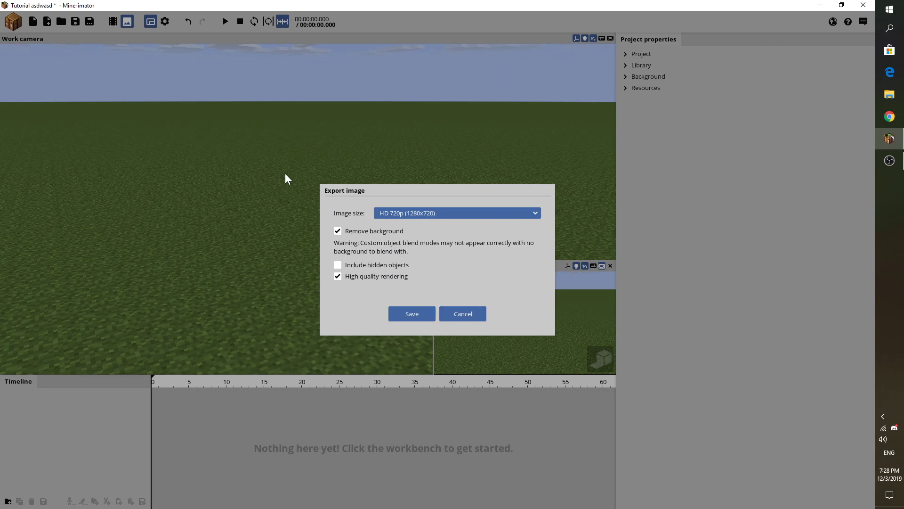
left_click(371, 234)
left_click(366, 246)
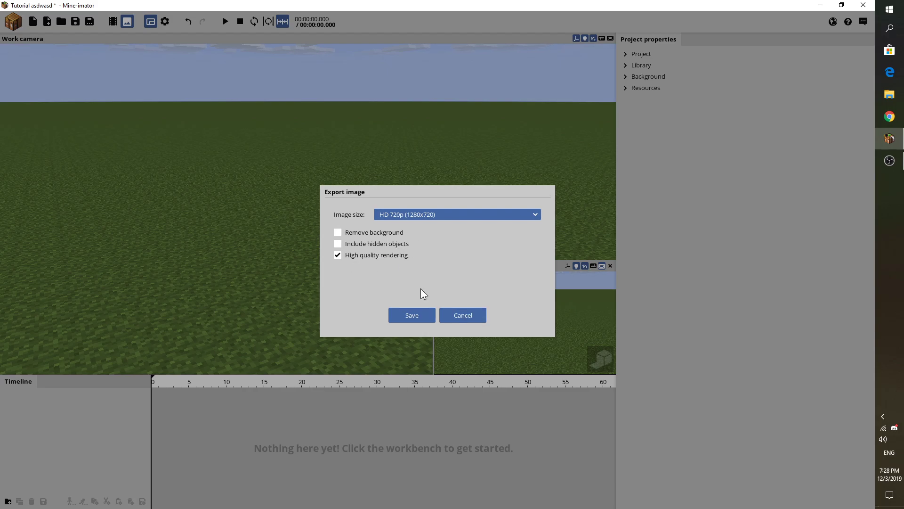
left_click(464, 314)
- Begin a movie export and examine its framerate and video quality choices, keeping the framerate at 30
left_click(113, 21)
left_click(399, 245)
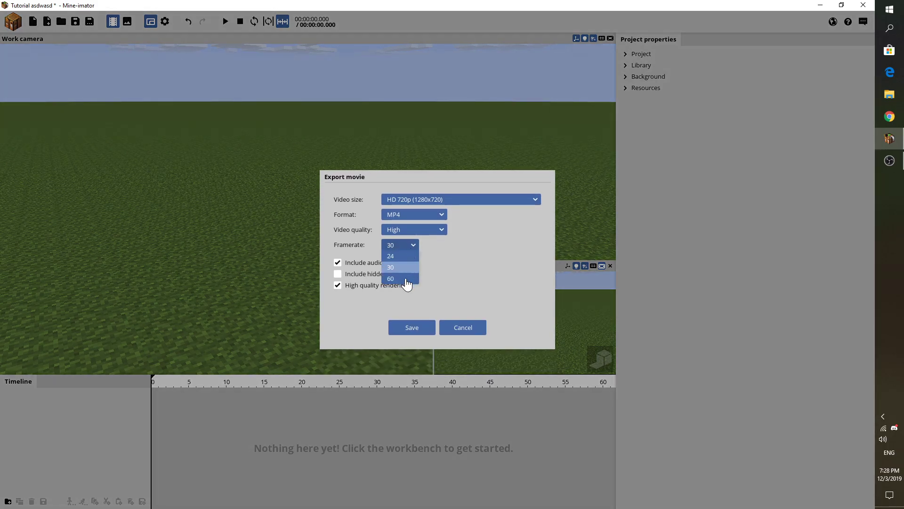
left_click(398, 267)
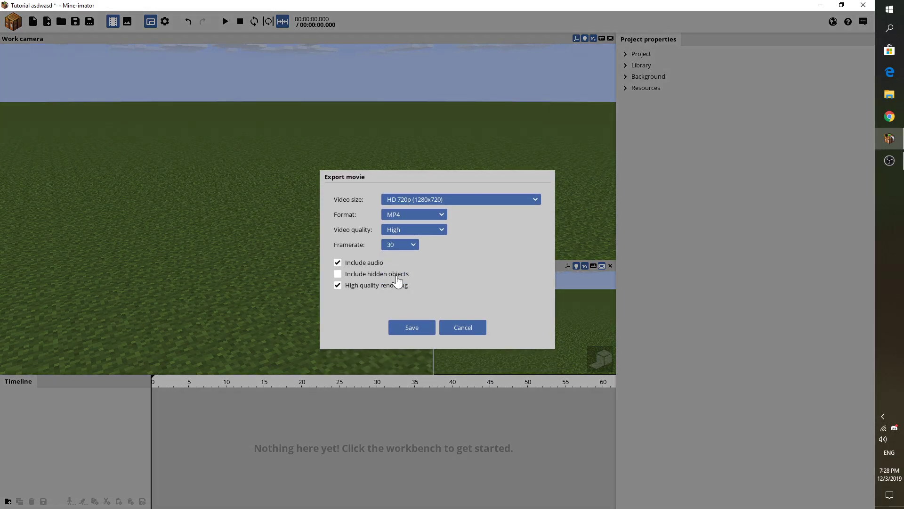
left_click(417, 233)
left_click(417, 233)
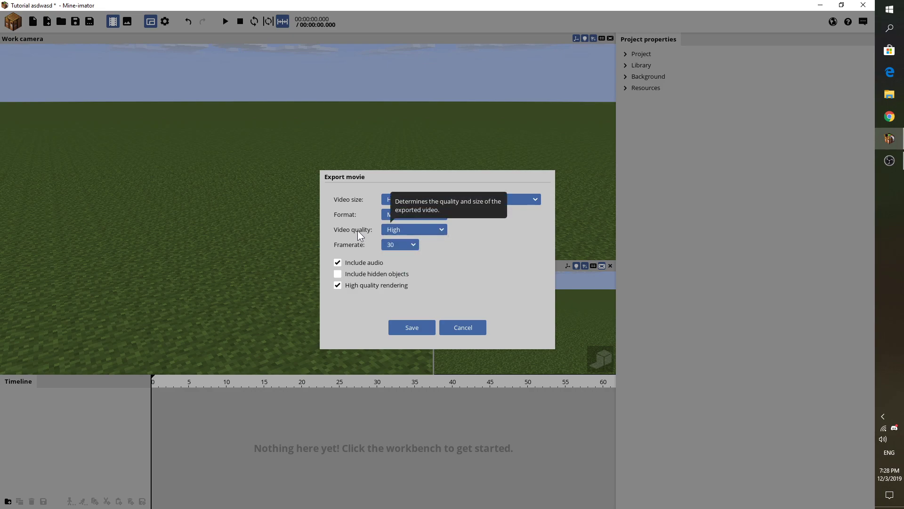
left_click(408, 244)
left_click(468, 272)
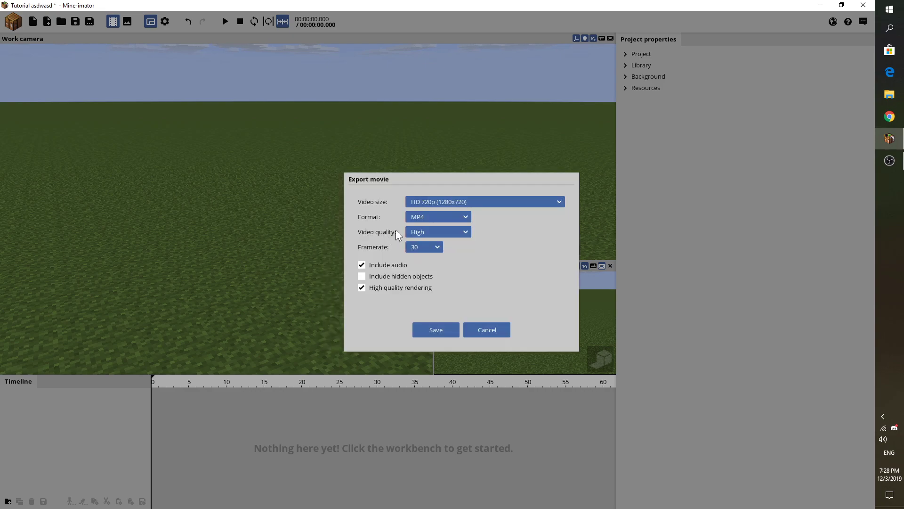
- Examine the movie export's video quality, framerate and format choices, keeping High quality and MP4
left_click(425, 232)
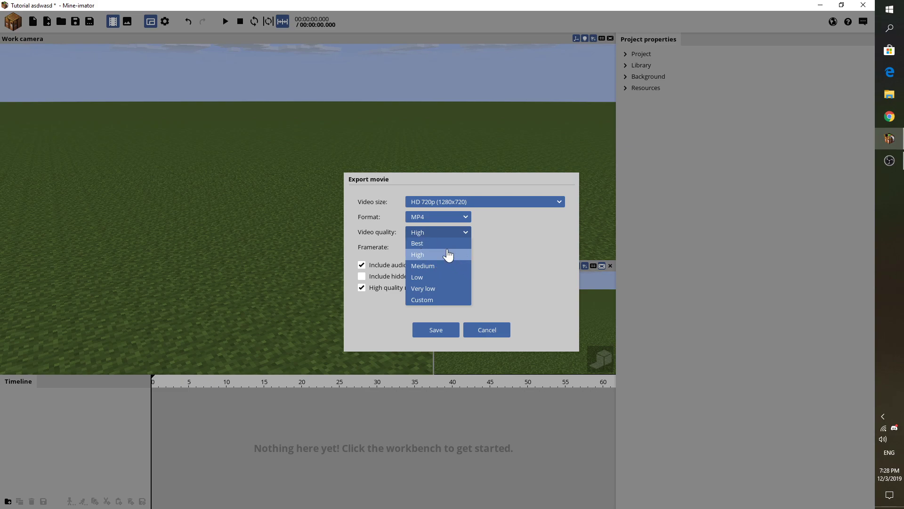
left_click(426, 254)
left_click(417, 248)
left_click(426, 269)
left_click(428, 221)
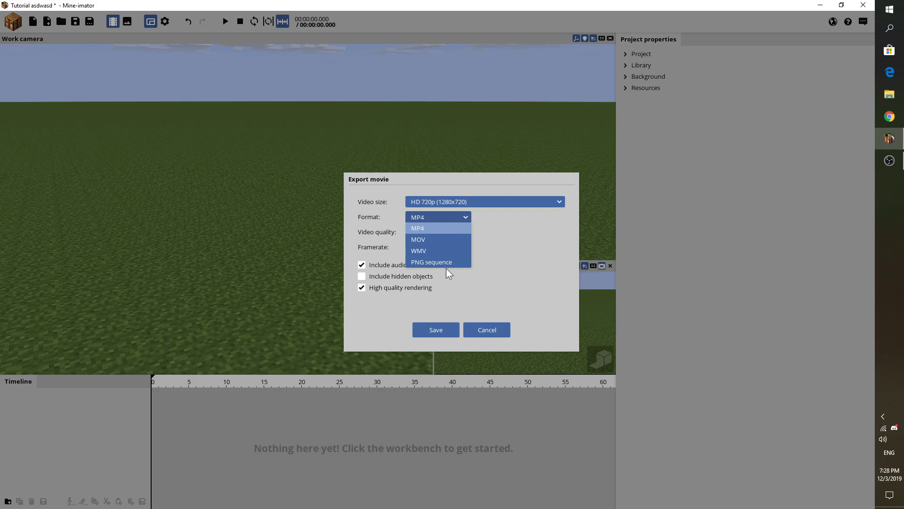
left_click(467, 217)
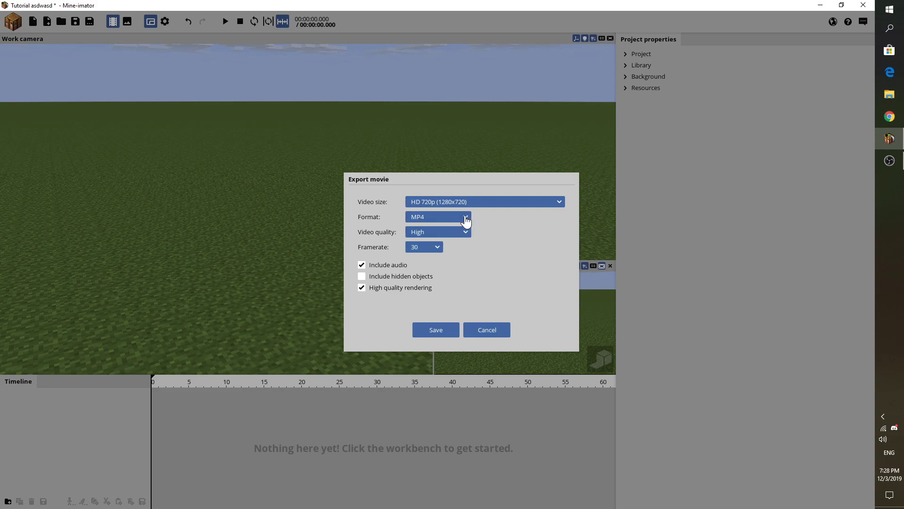
- Review the movie export's video size and audio options, and cancel the export without saving
left_click(478, 202)
left_click(479, 203)
left_click(479, 204)
left_click(488, 203)
left_click(367, 269)
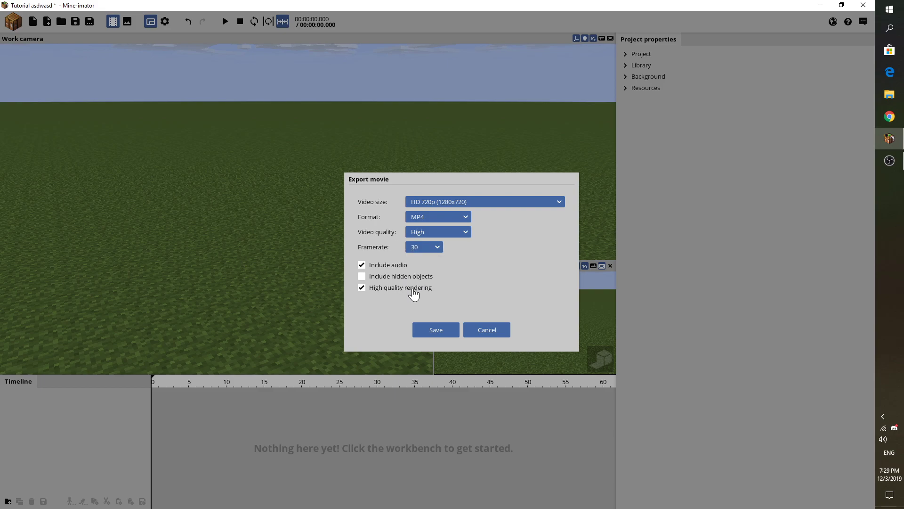
left_click(479, 328)
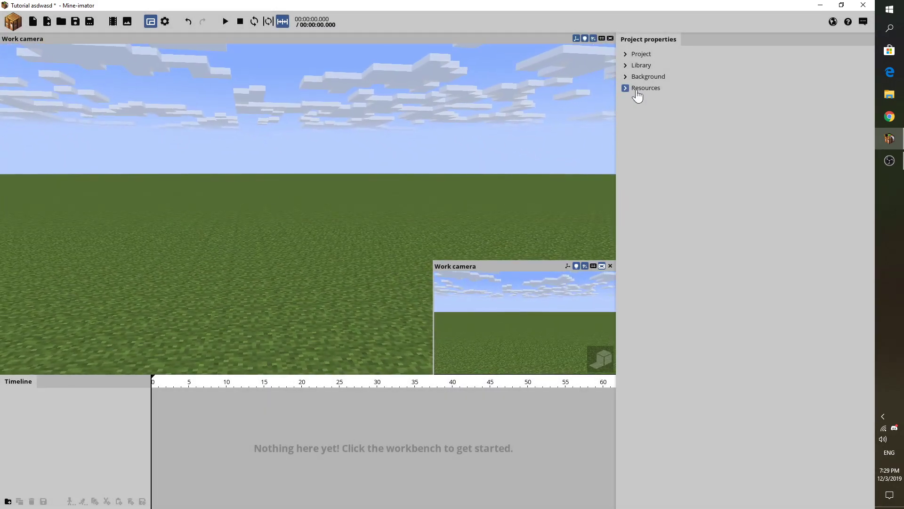
- Expand the Project and Library properties and set the project size to FHD 1080p (1920x1080)
left_click_drag(522, 103, 659, 66)
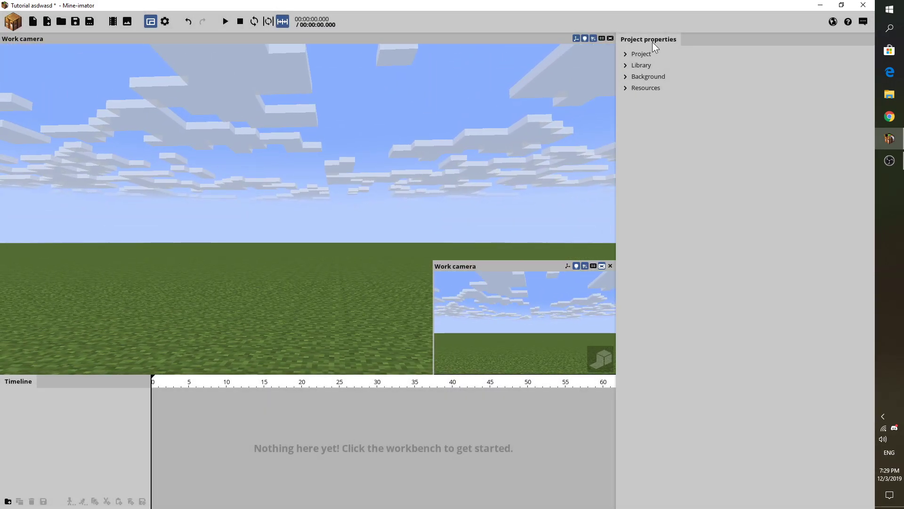
left_click(626, 54)
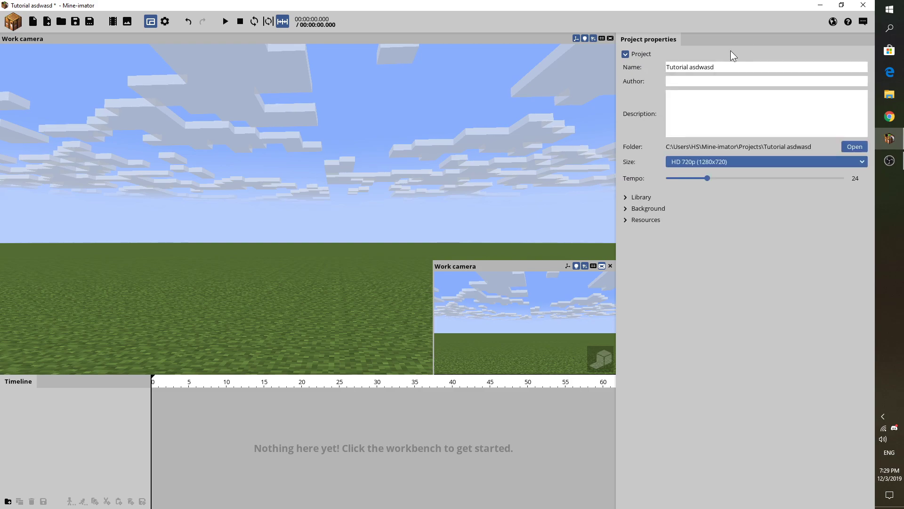
left_click(625, 53)
left_click(640, 65)
left_click(625, 53)
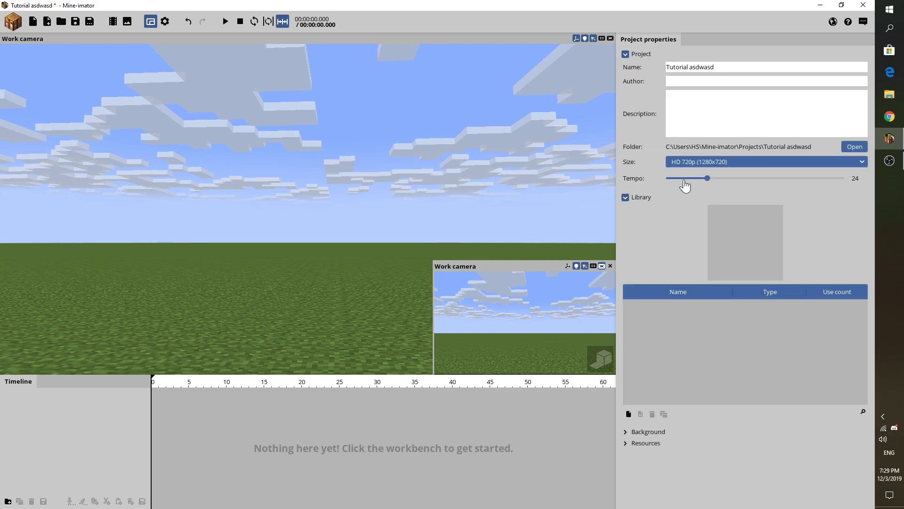
left_click(682, 163)
left_click(690, 198)
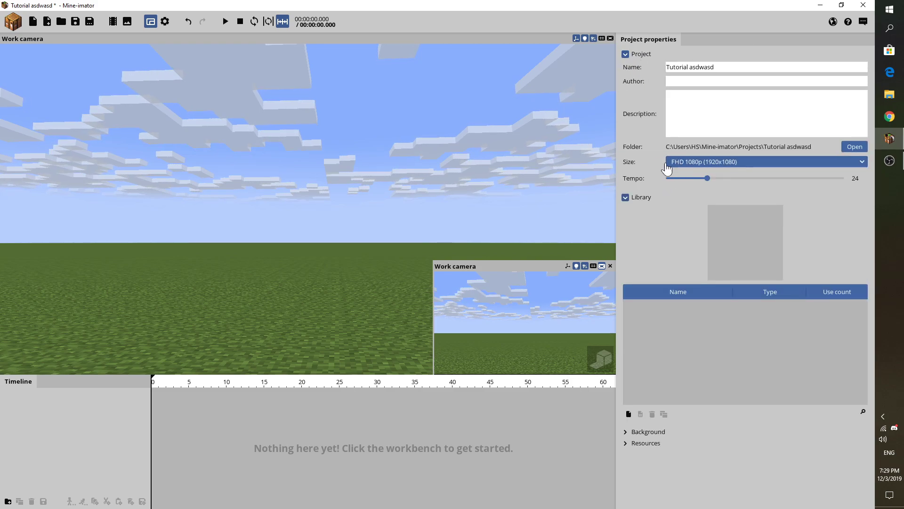
- Collapse the Project properties and expand the Background settings
left_click(635, 58)
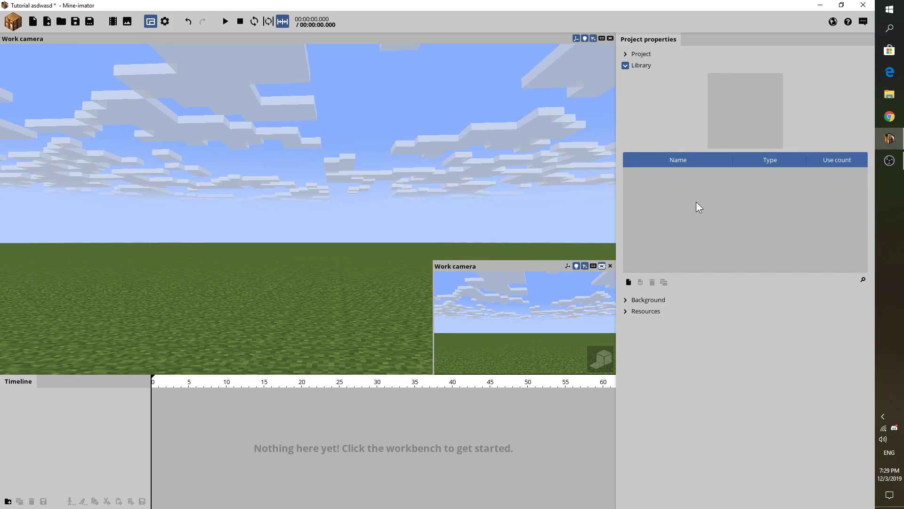
mouse_move(202, 232)
left_mouse_down()
mouse_move(202, 244)
mouse_move(210, 229)
left_mouse_up()
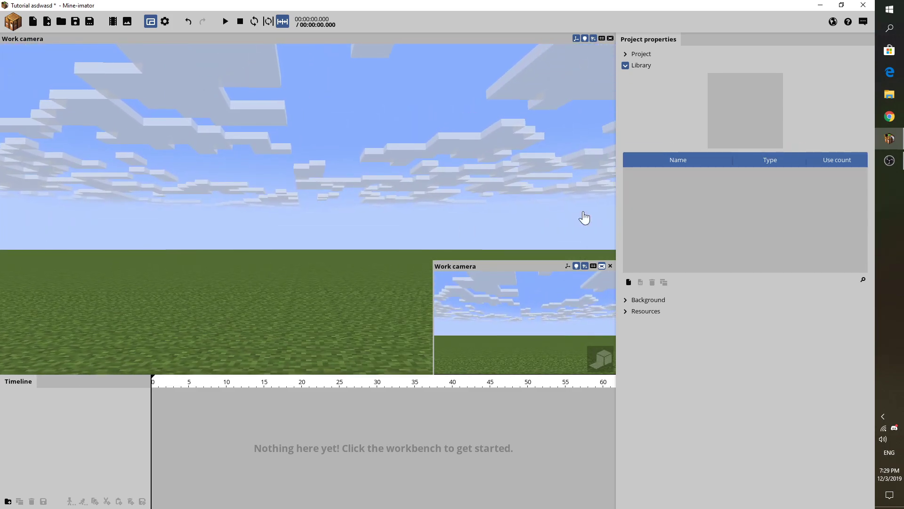
left_click(658, 298)
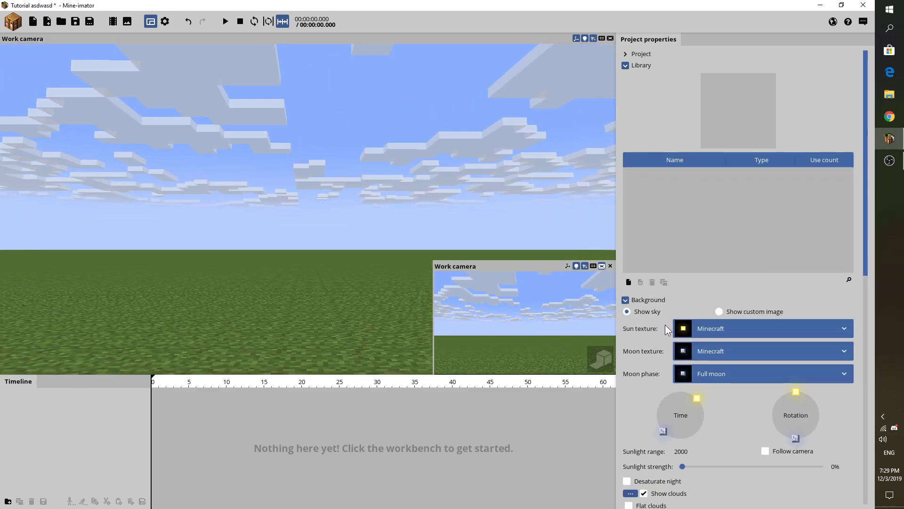
- Open the workbench and look through the item, block and special block object types
left_click_drag(427, 231, 428, 259)
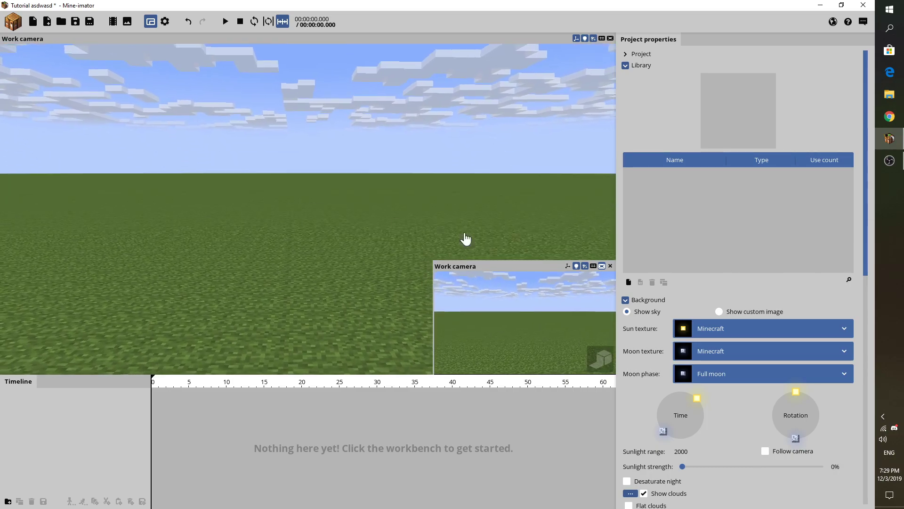
left_click(13, 22)
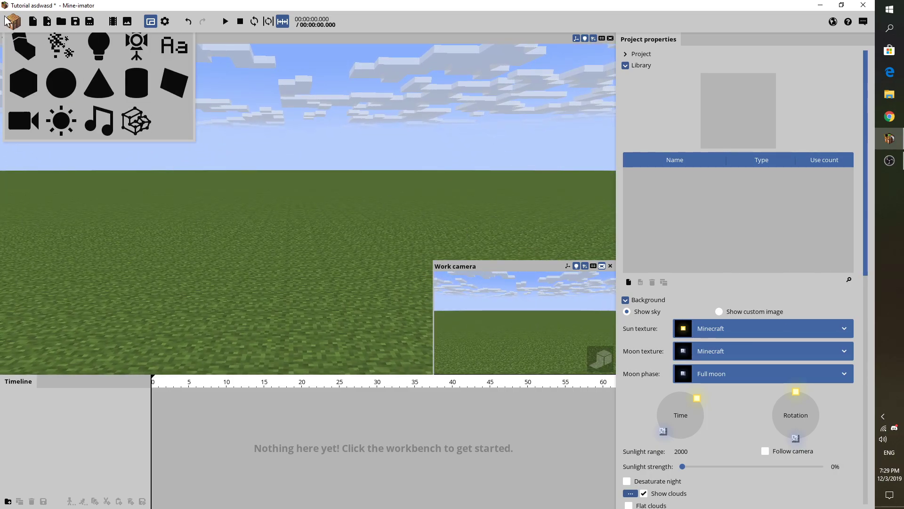
left_click(12, 21)
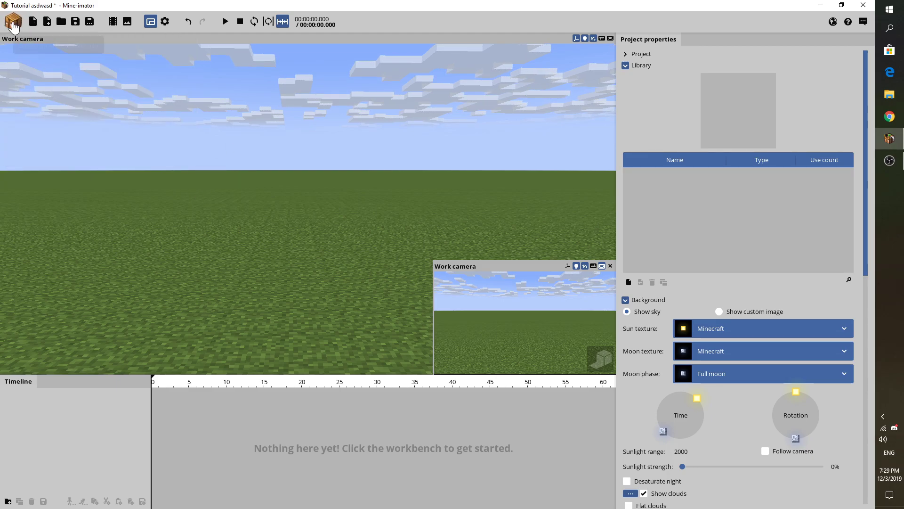
left_click(13, 22)
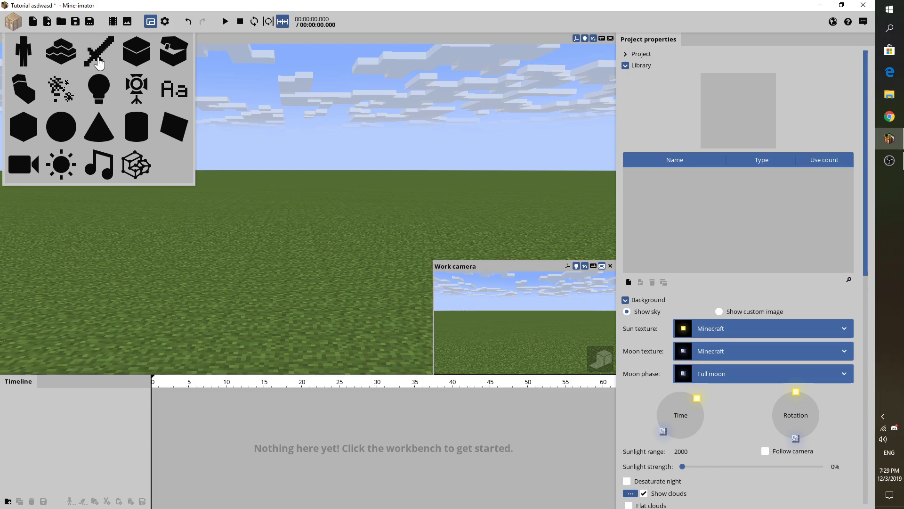
left_click(93, 61)
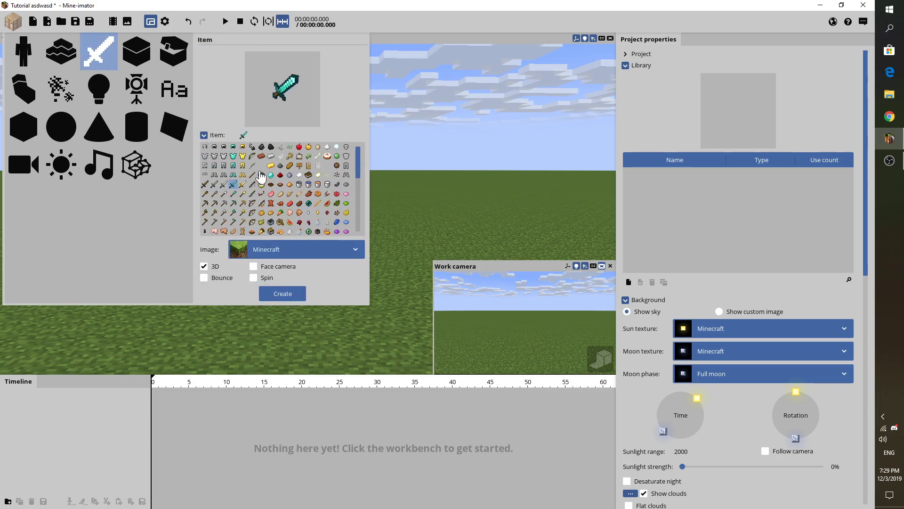
left_click(136, 52)
left_click(175, 63)
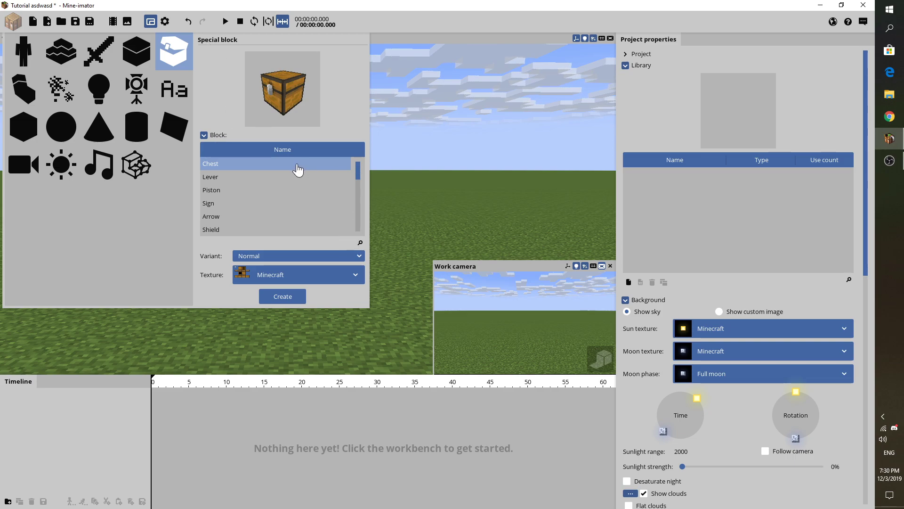
- Preview the available special blocks, including Lever, Piston, Sign, Arrow and Shield
left_click(292, 177)
left_click(276, 190)
left_click(269, 203)
left_click(266, 217)
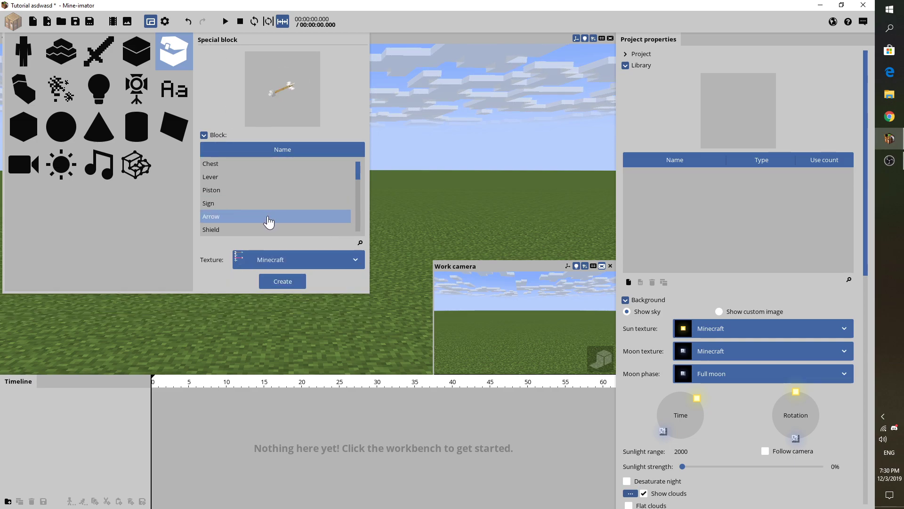
left_click(264, 230)
scroll(256, 222, "down", 5)
left_click(252, 230)
scroll(252, 230, "down", 1)
- Look over the body part options and the particle creator's preset list
left_click(25, 88)
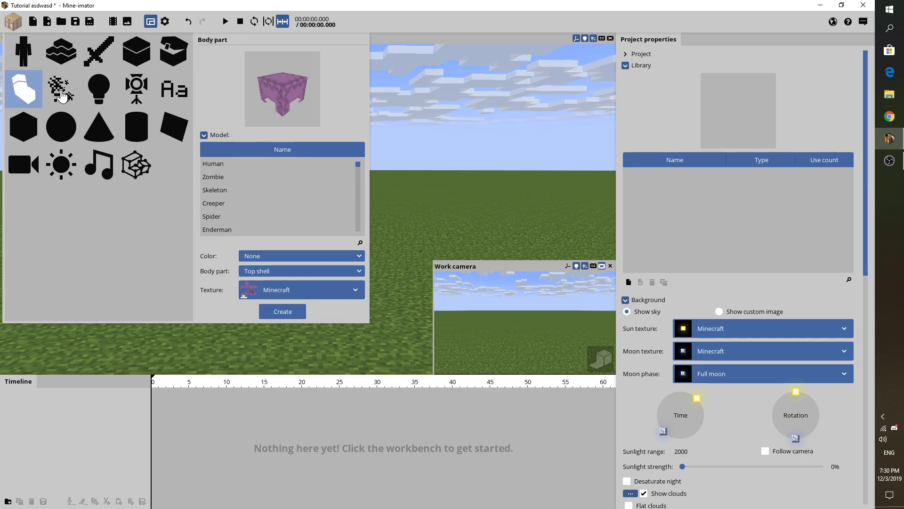
left_click(61, 95)
left_click(101, 90)
left_click(63, 91)
scroll(362, 191, "down", 2)
scroll(362, 191, "up", 2)
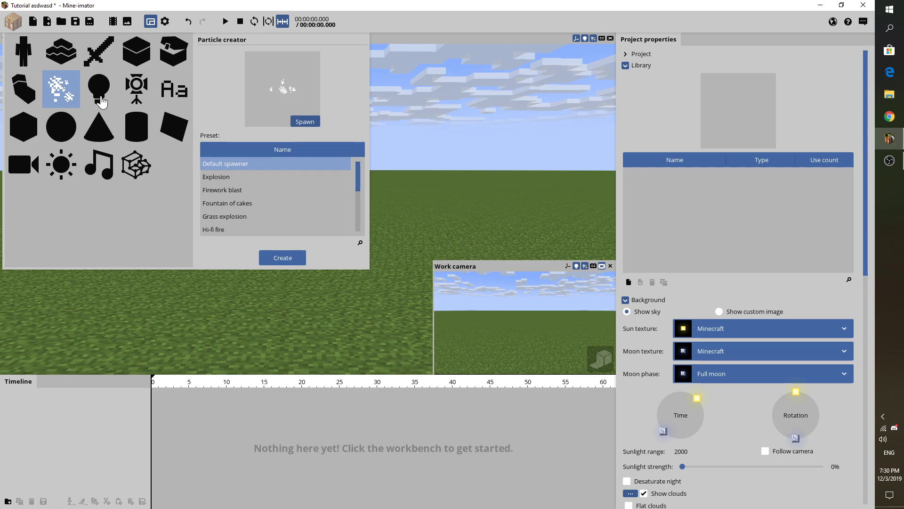
- Review the point light, spot light and text object types in the workbench
left_click(100, 91)
left_click(143, 91)
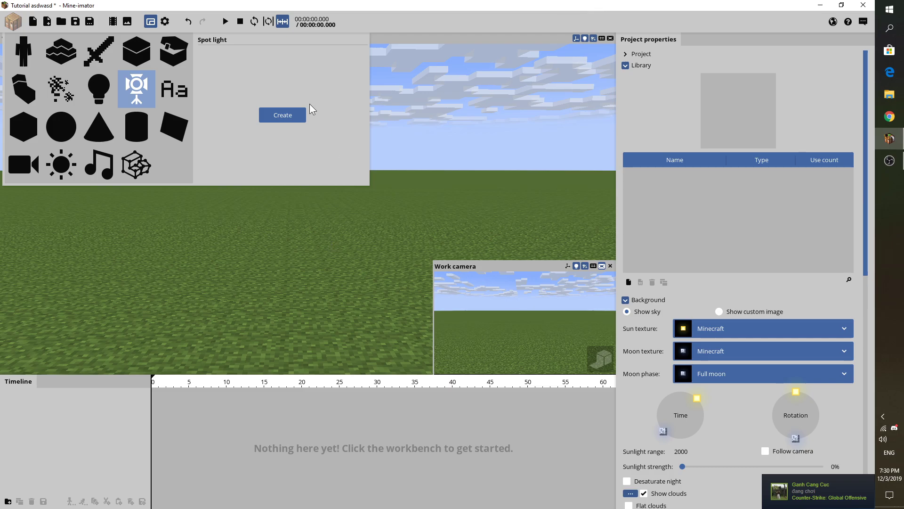
left_click(99, 89)
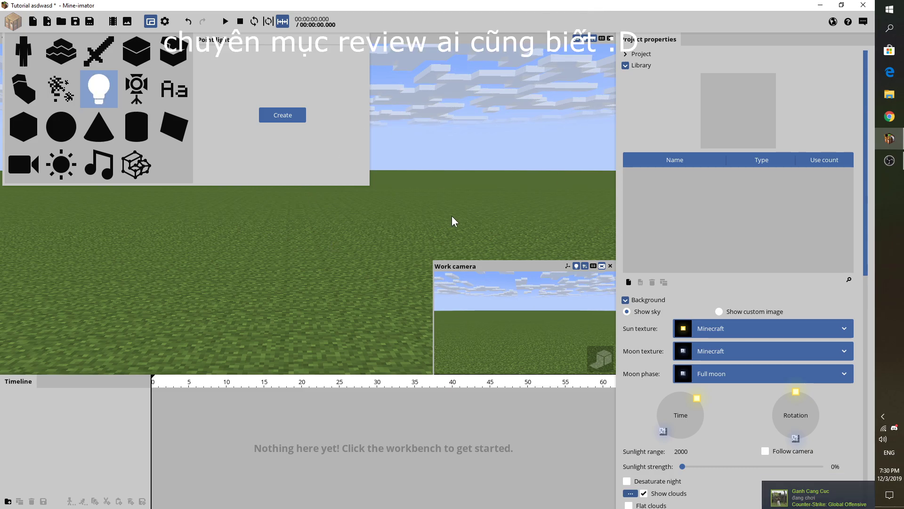
left_click(135, 99)
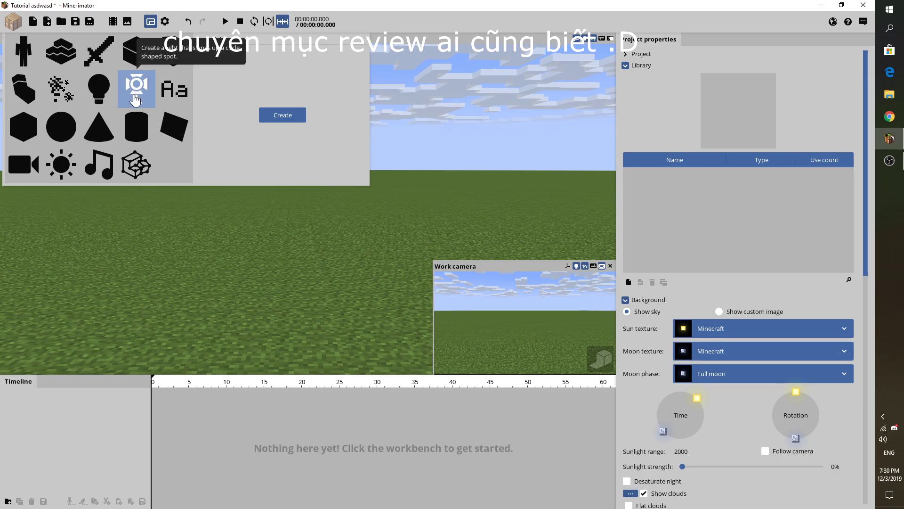
left_click(174, 89)
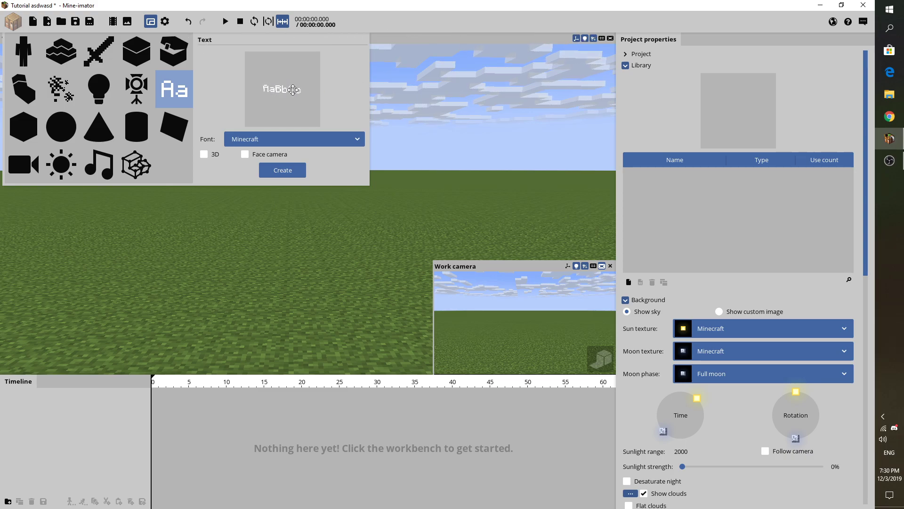
- Review the basic shape types in turn: cube, sphere, cone, cylinder and surface
left_click(37, 126)
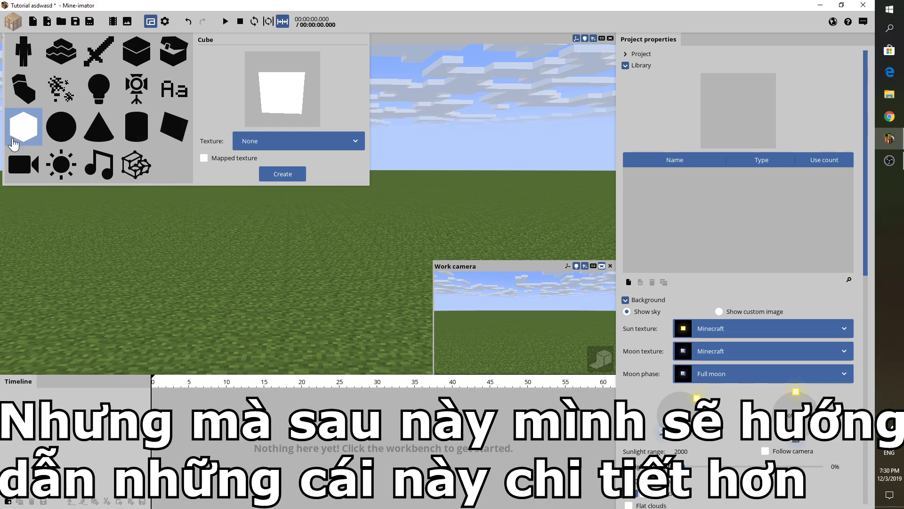
left_click(59, 132)
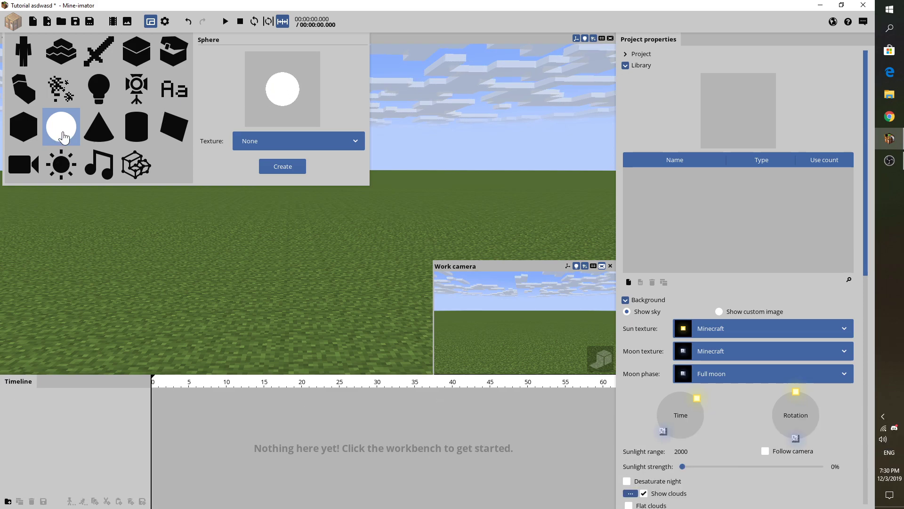
left_click(103, 131)
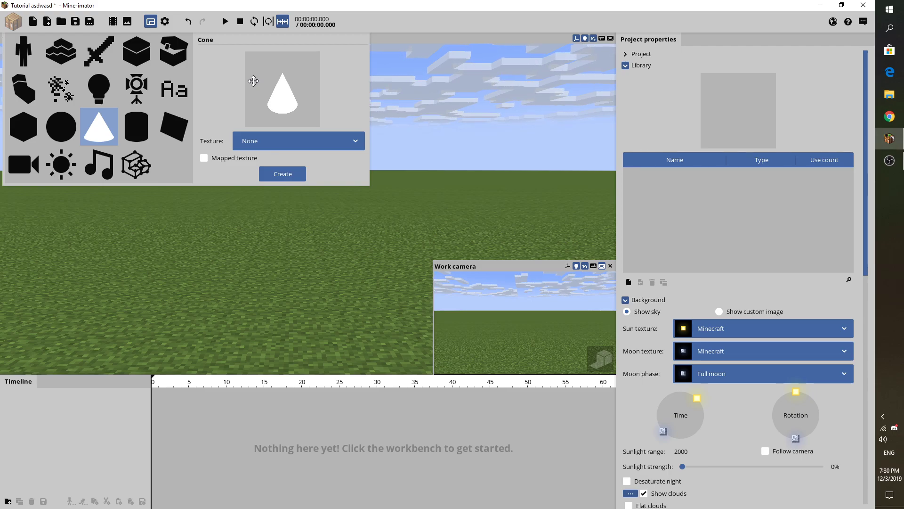
left_click(144, 128)
left_click(109, 131)
left_click(144, 129)
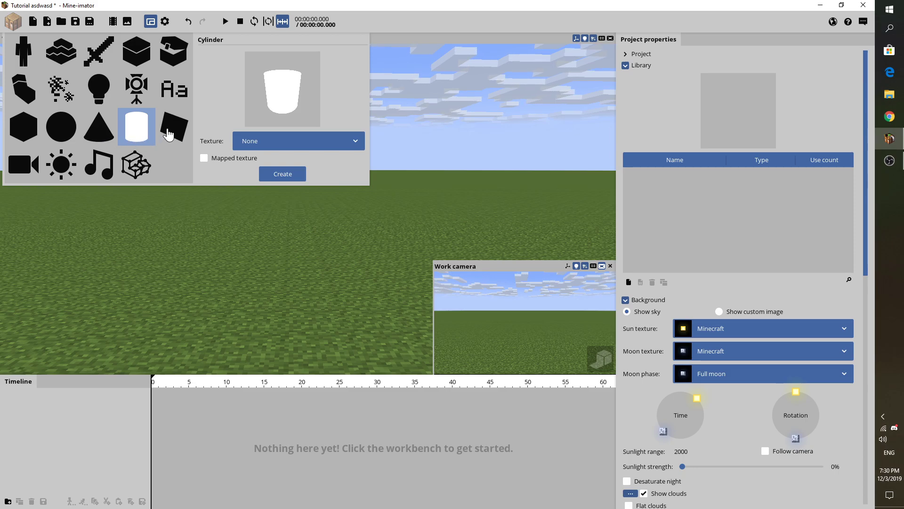
left_click(171, 131)
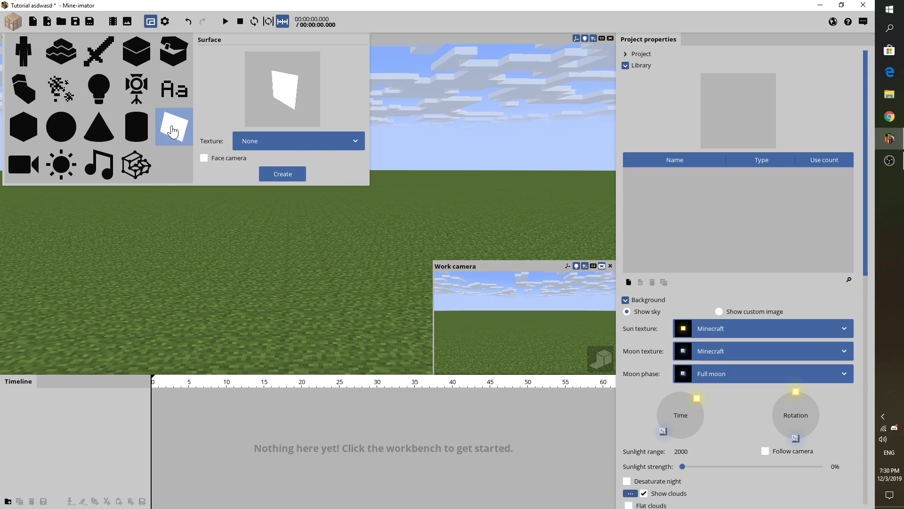
- Load the image noôoooo from the Downloads folder as the surface's texture, and reset the texture to None
left_click(279, 143)
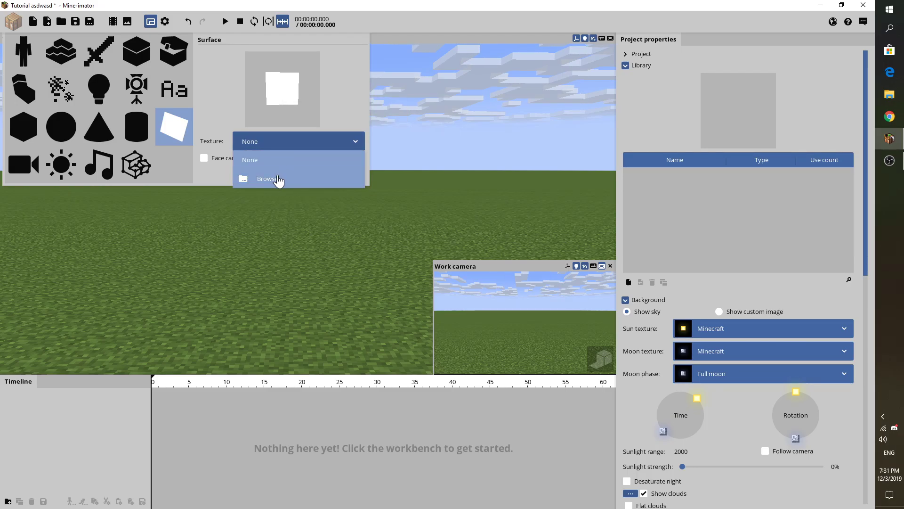
left_click(277, 180)
left_click(198, 149)
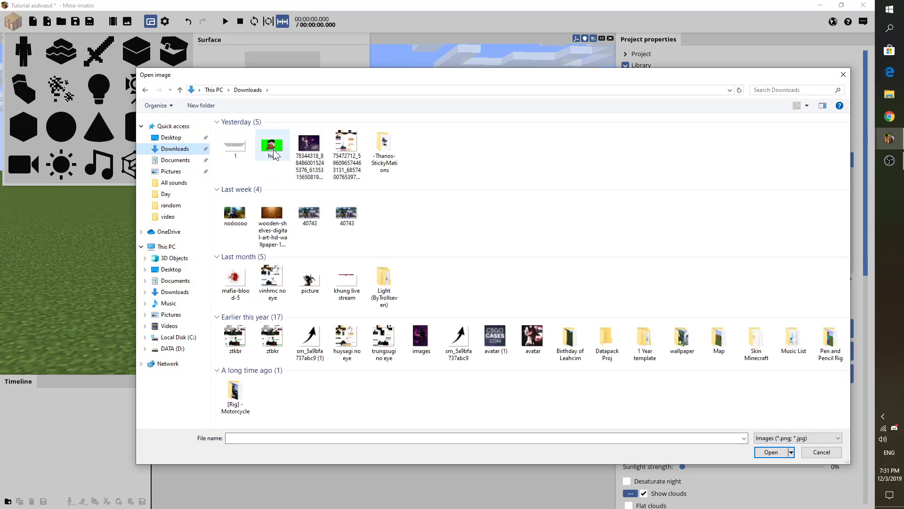
double_click(234, 214)
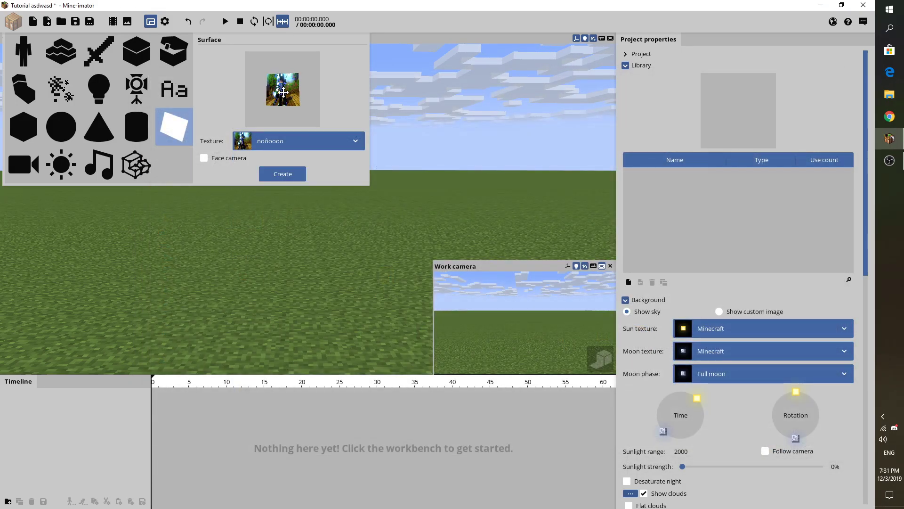
left_click(288, 140)
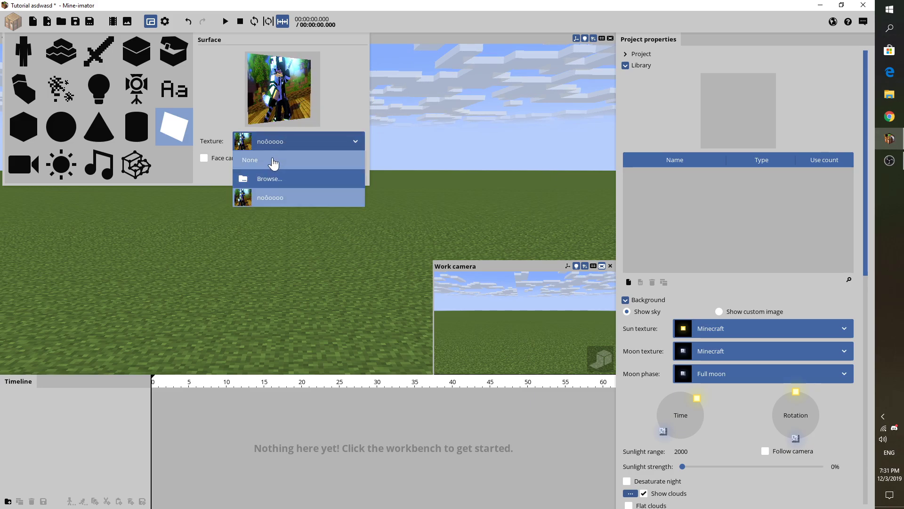
left_click(274, 159)
- Try the noôoooo texture on the cylinder, and reset its texture to None
left_click(136, 127)
left_click(281, 141)
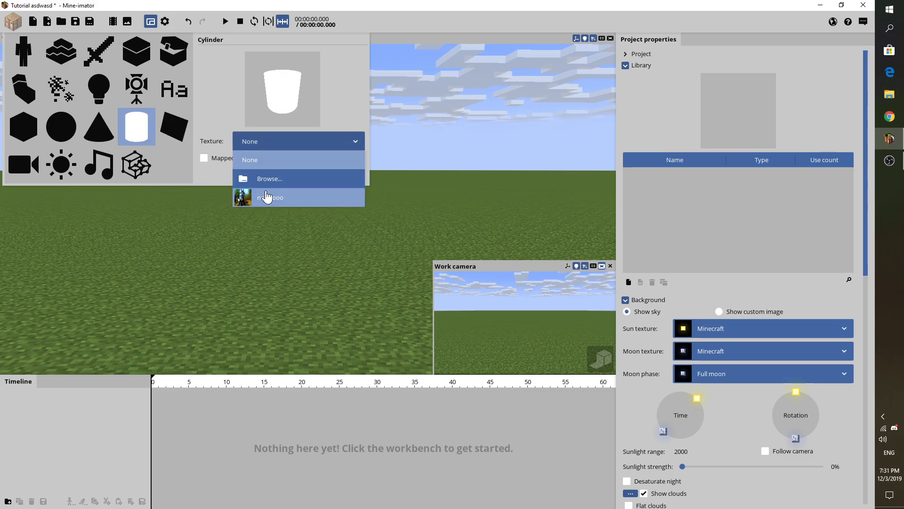
left_click(262, 197)
left_click(268, 146)
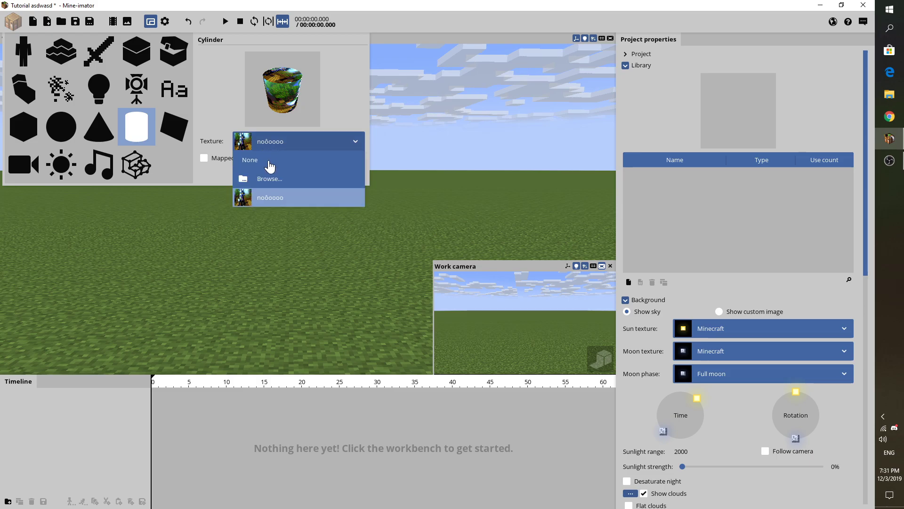
left_click(270, 159)
- Review the surface, camera, background, audio track and model object types in the workbench
left_click(174, 127)
left_click(23, 164)
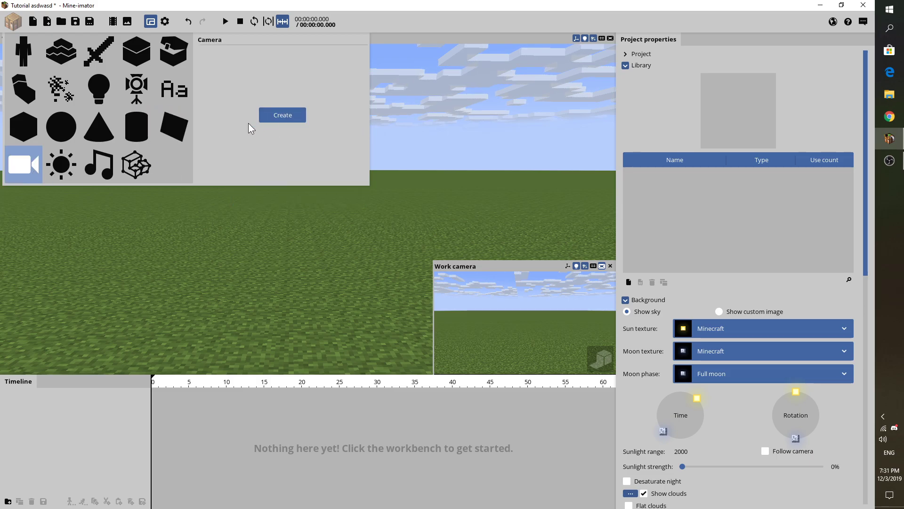
left_click(61, 165)
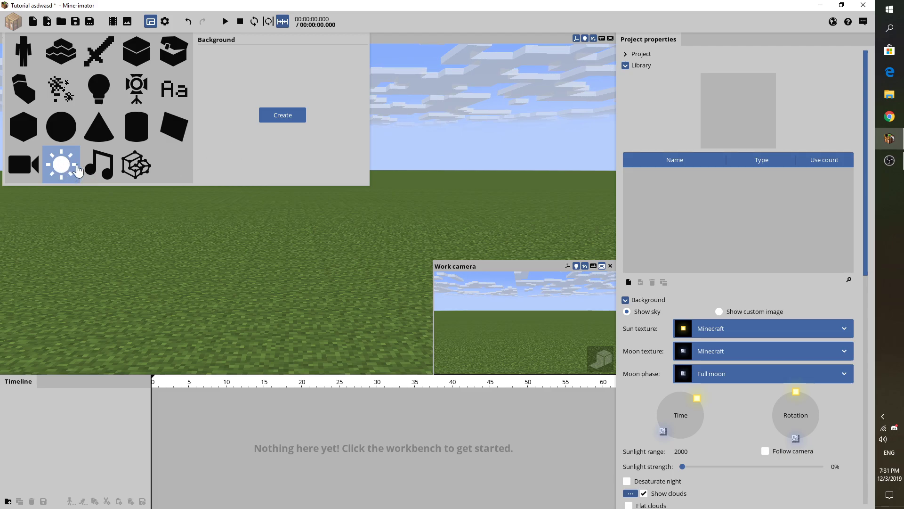
left_click(97, 170)
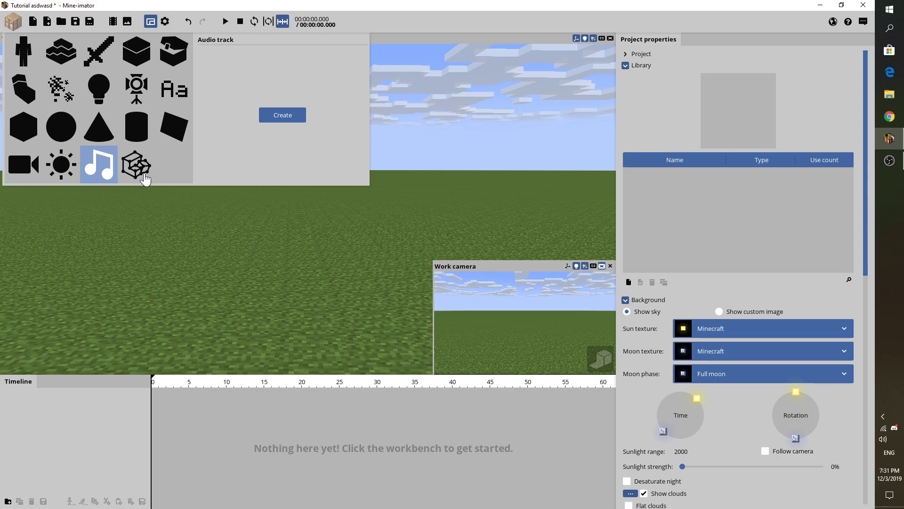
left_click(143, 176)
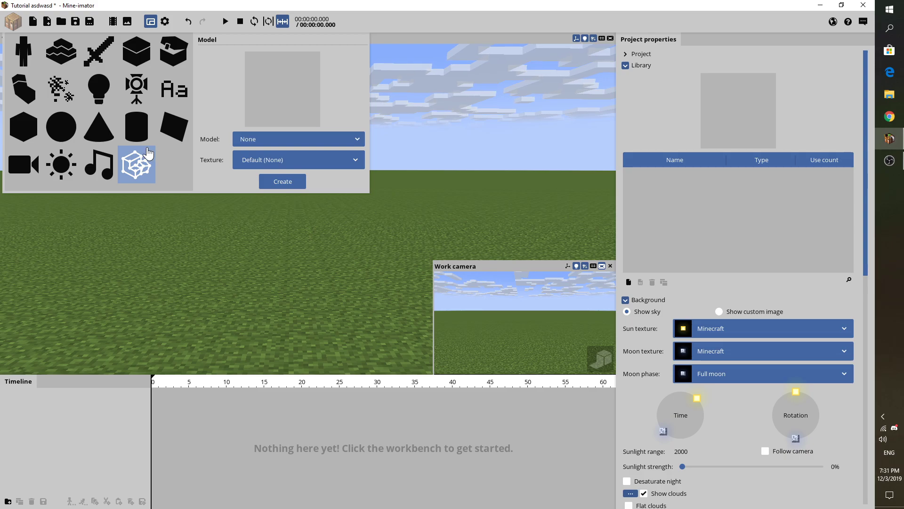
- Create a Human character with the Steve variant and the Minecraft skin, and select it in the timeline
left_click(23, 55)
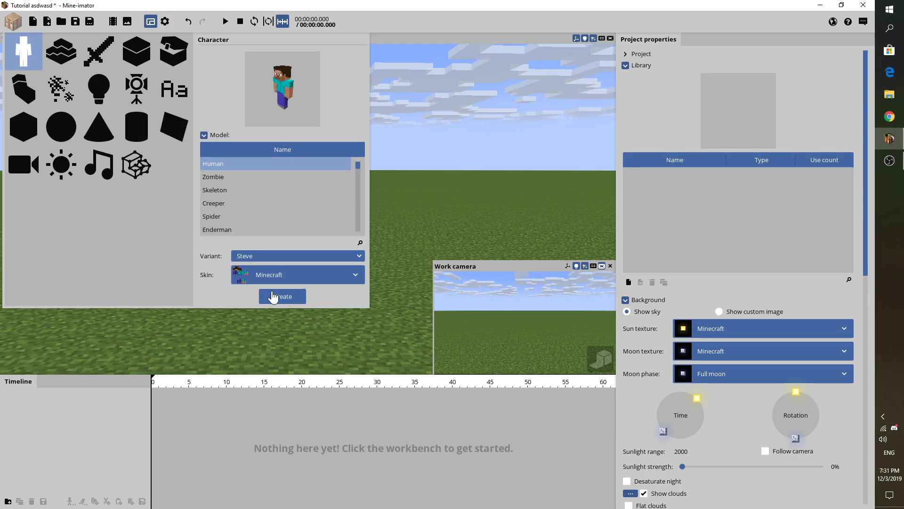
left_click(283, 295)
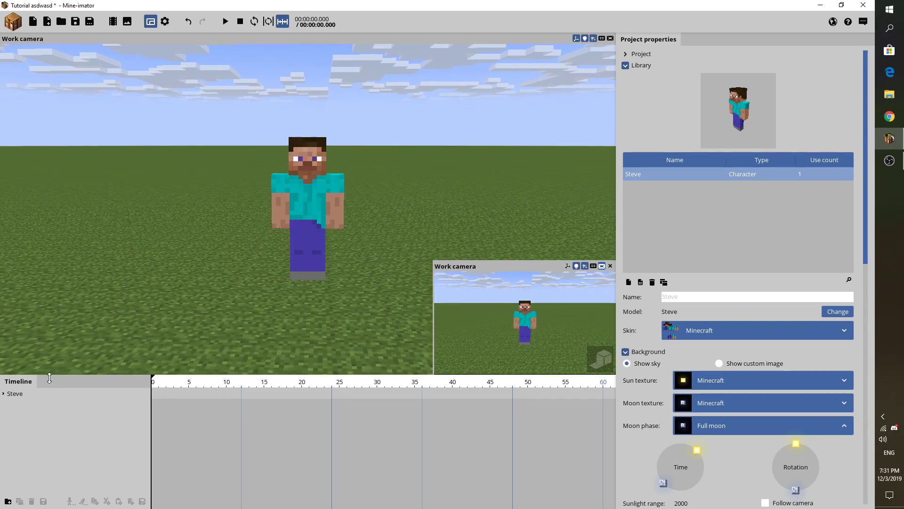
left_click(54, 395)
left_click_drag(122, 189, 130, 174)
- Reopen the workbench's character options and preview various models in the list, including Horse
left_click(13, 22)
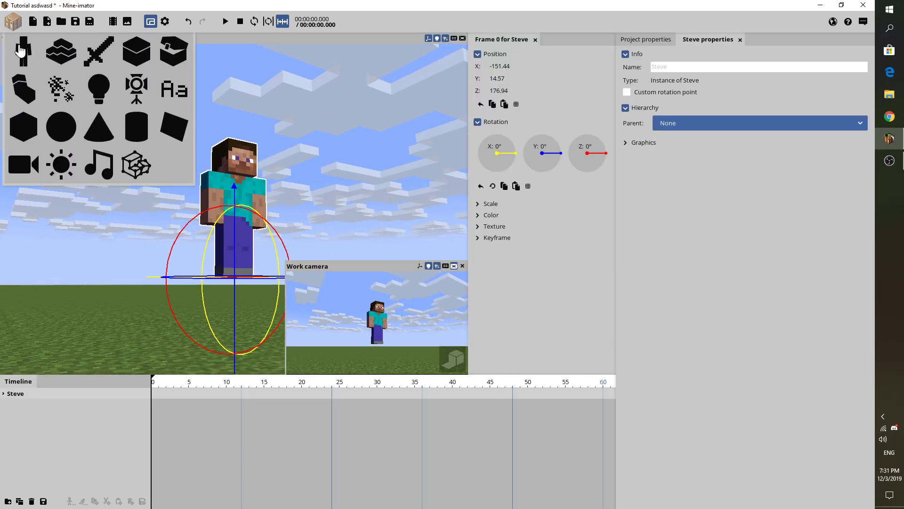
left_click(20, 396)
left_click(13, 21)
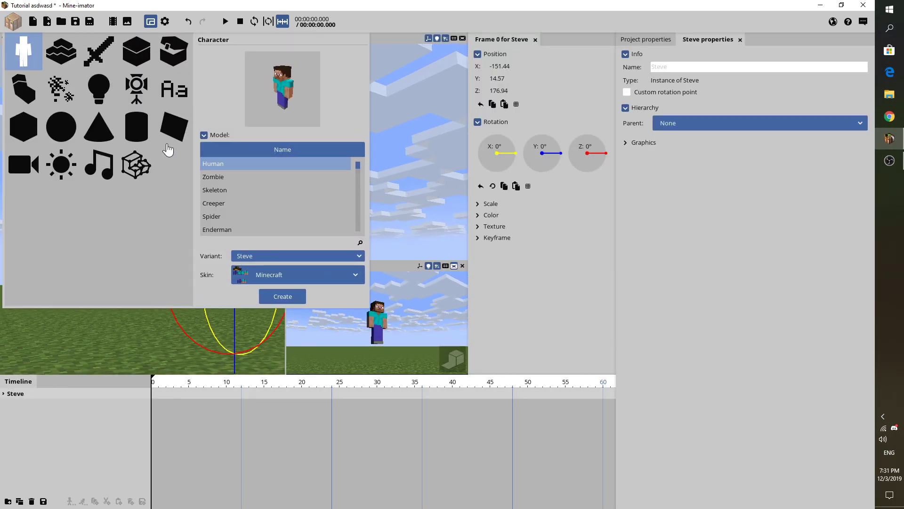
left_click(234, 190)
left_click(289, 176)
scroll(272, 185, "down", 2)
left_click(237, 191)
left_click(236, 205)
scroll(228, 220, "down", 2)
left_click(228, 217)
scroll(229, 216, "down", 5)
left_click(233, 204)
scroll(232, 201, "up", 4)
left_click(230, 193)
scroll(233, 203, "down", 2)
left_click(237, 217)
scroll(238, 221, "down", 1)
left_click(241, 219)
scroll(241, 222, "down", 1)
left_click(241, 226)
scroll(241, 226, "down", 1)
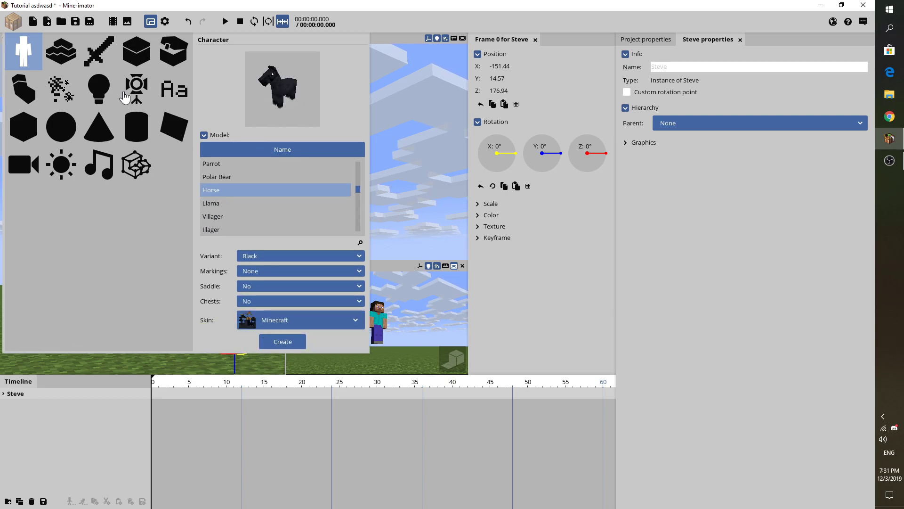
- Choose the Human model for the new character and set its variant to Alex
scroll(268, 170, "up", 5)
left_click(259, 165)
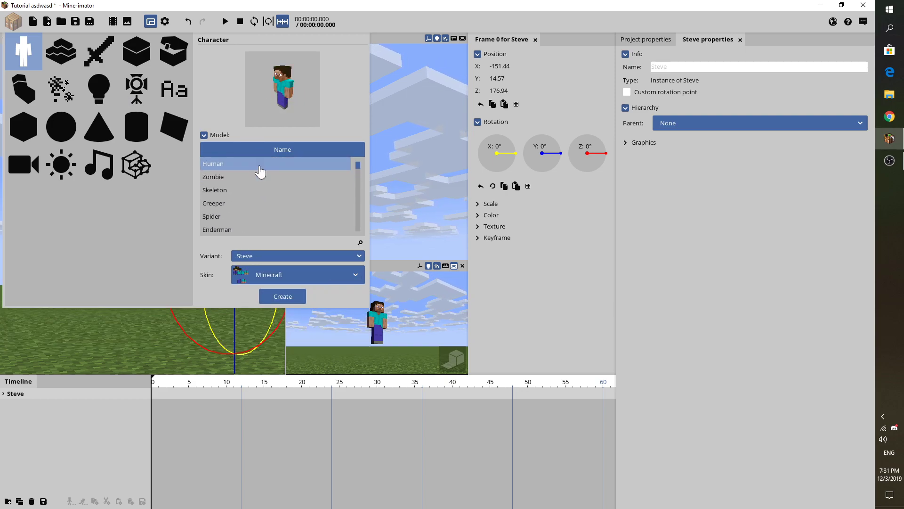
left_click(248, 256)
left_click(262, 279)
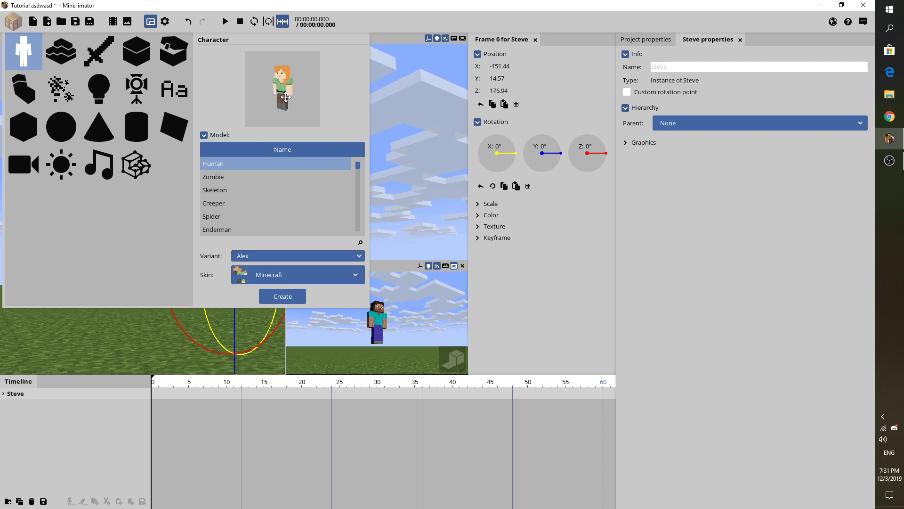
- Switch the new character's variant back to Steve and close the workbench without creating another character
left_click(249, 256)
left_click(250, 267)
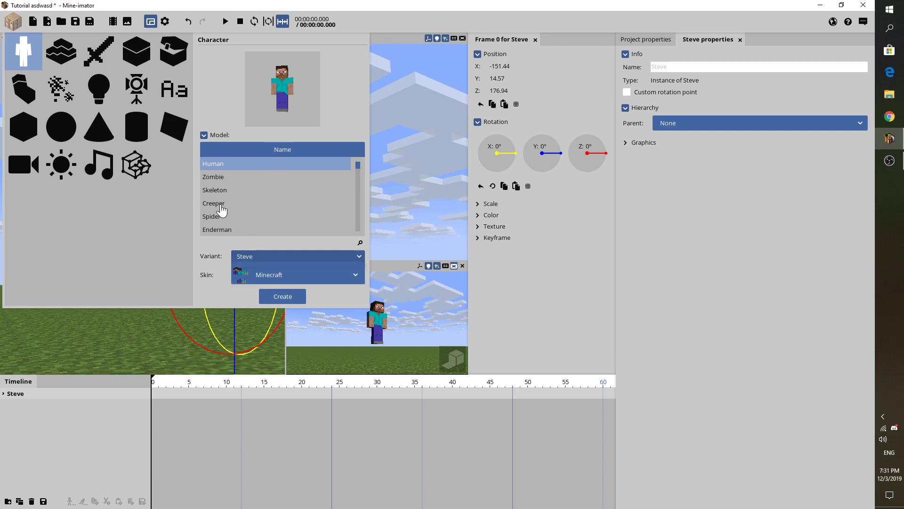
key("Escape")
left_click_drag(231, 150, 111, 334)
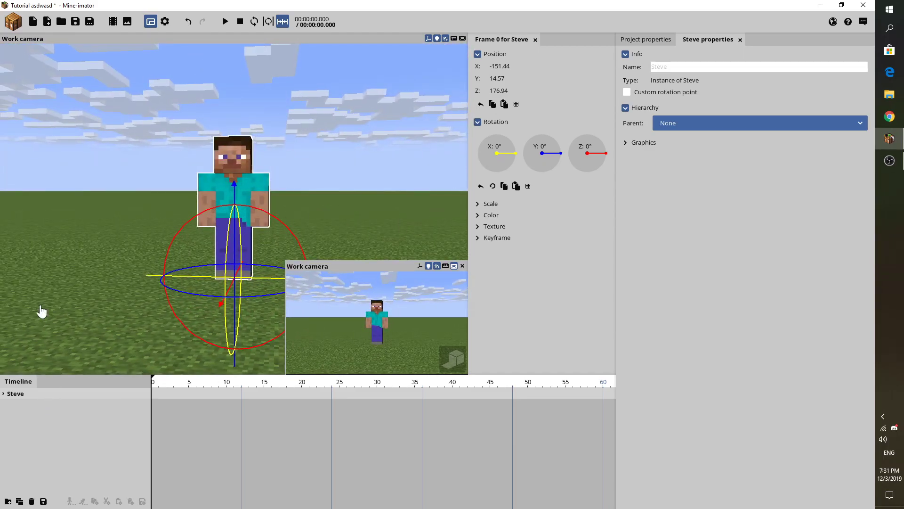
- Try the names "fzzs" and "your name" for the Steve character in the project library, and clear the name again
left_click(646, 39)
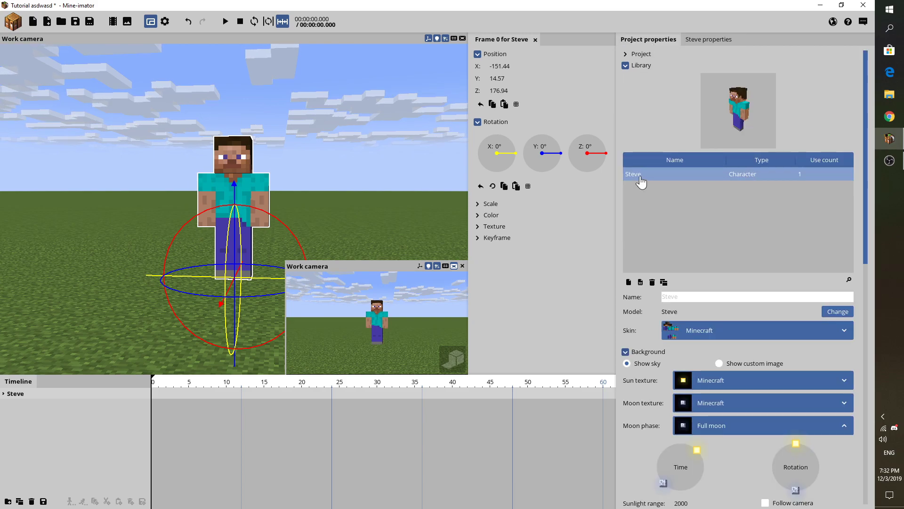
left_click(682, 300)
type("fzzs")
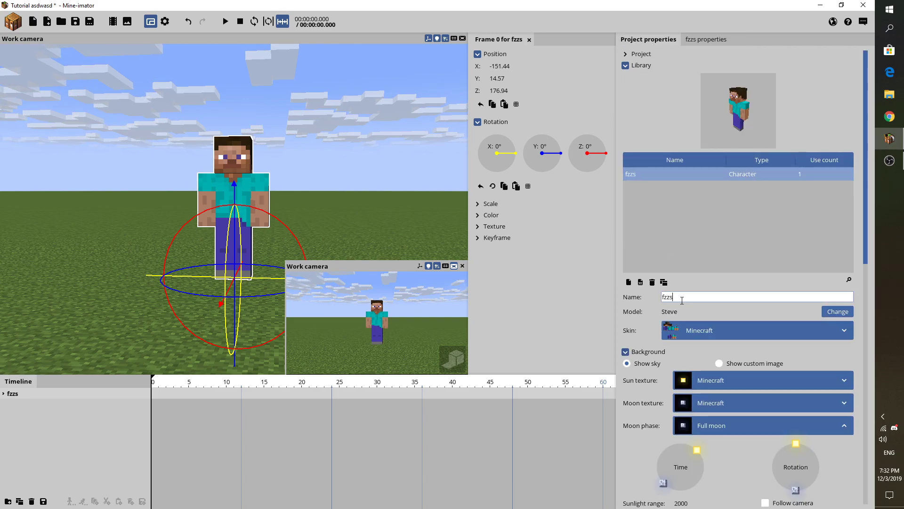
key("ctrl+a")
key("BackSpace")
type("your name")
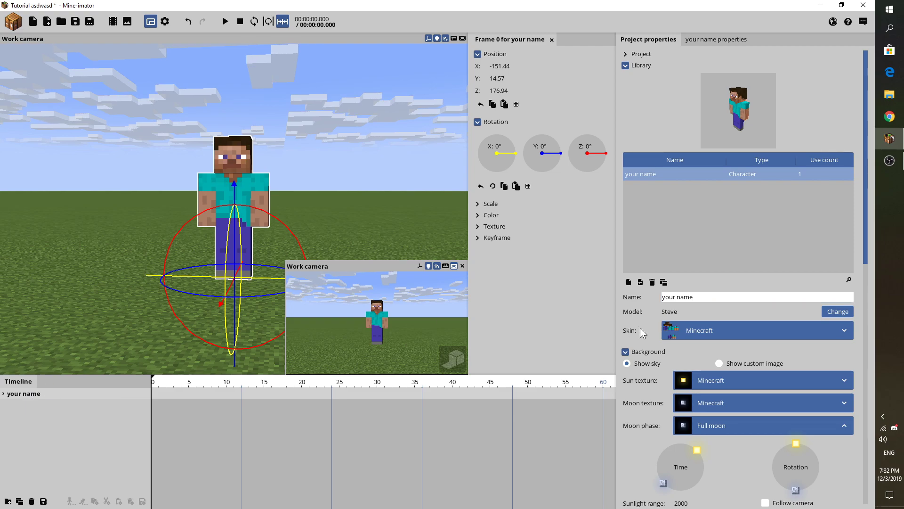
key("ctrl+a")
key("BackSpace")
- Select Steve in the timeline and name this instance "your name" in its own properties
left_click(25, 395)
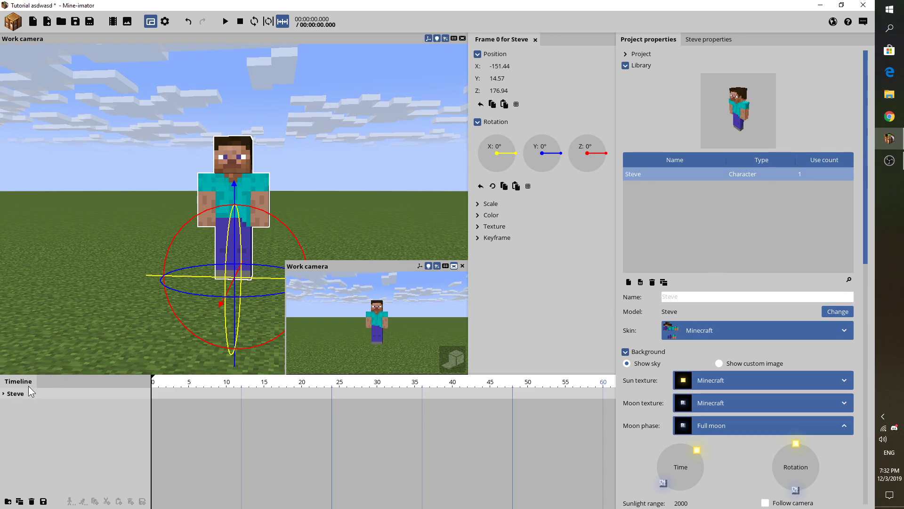
left_click(39, 389)
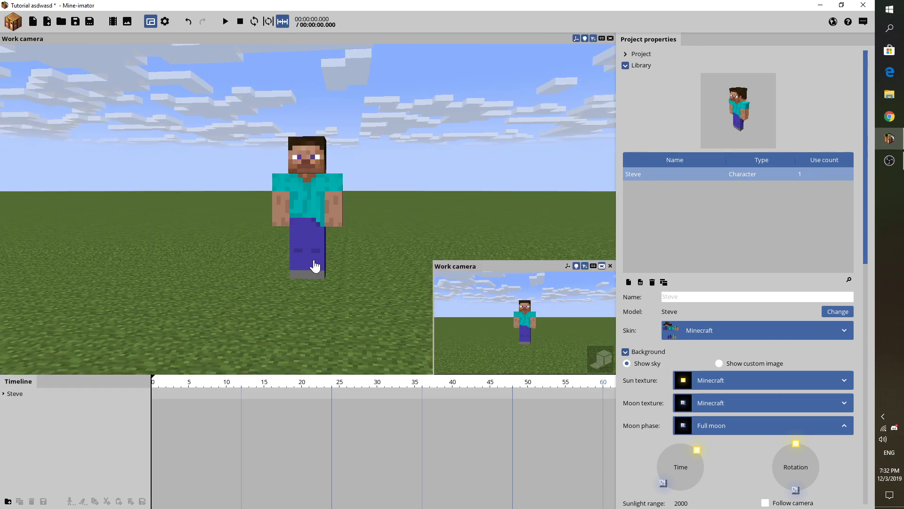
left_click(19, 395)
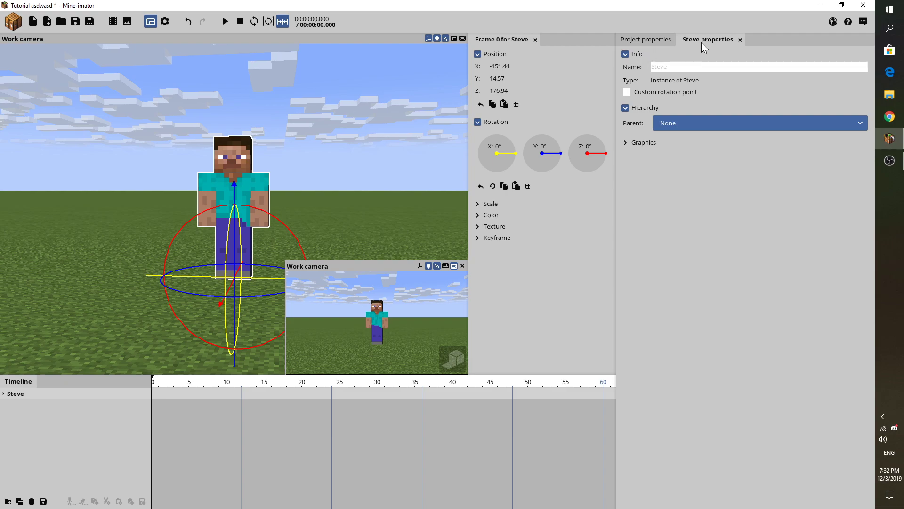
left_click(700, 68)
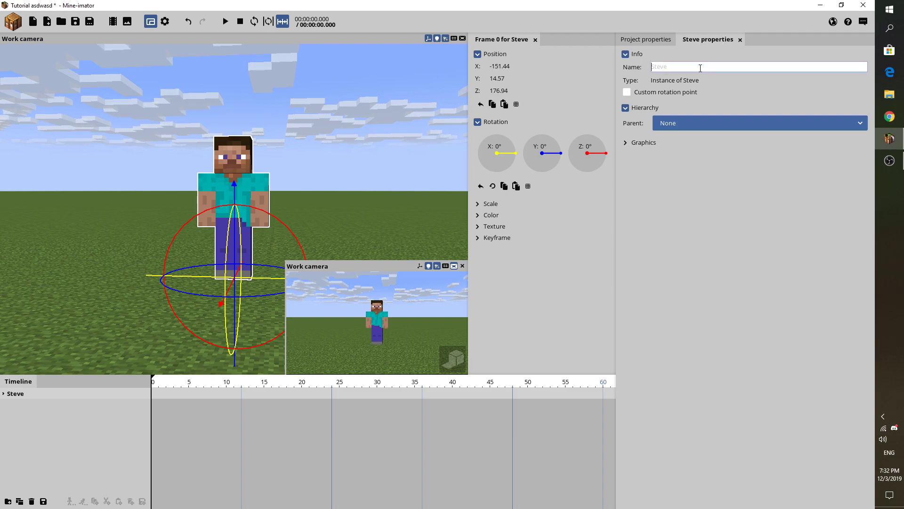
type("your name")
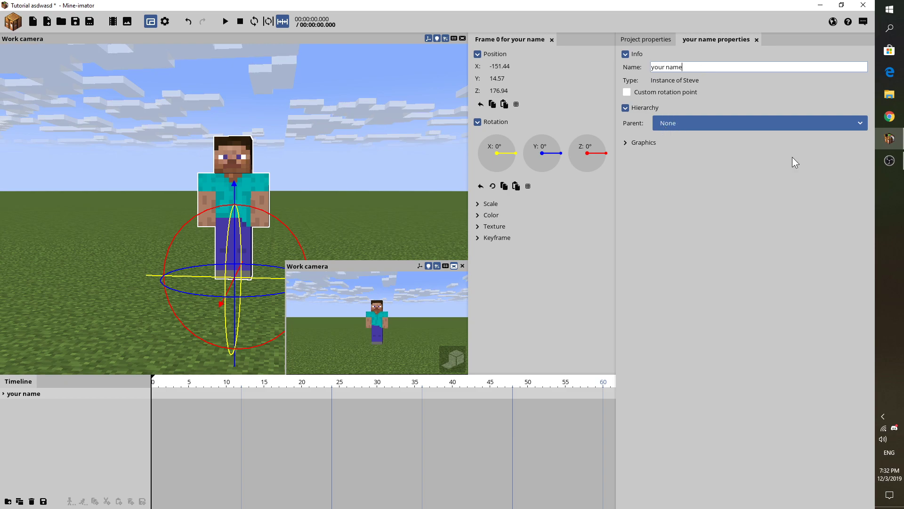
- Compare the library entry with the instance's properties, and clear the instance's name
left_click(636, 42)
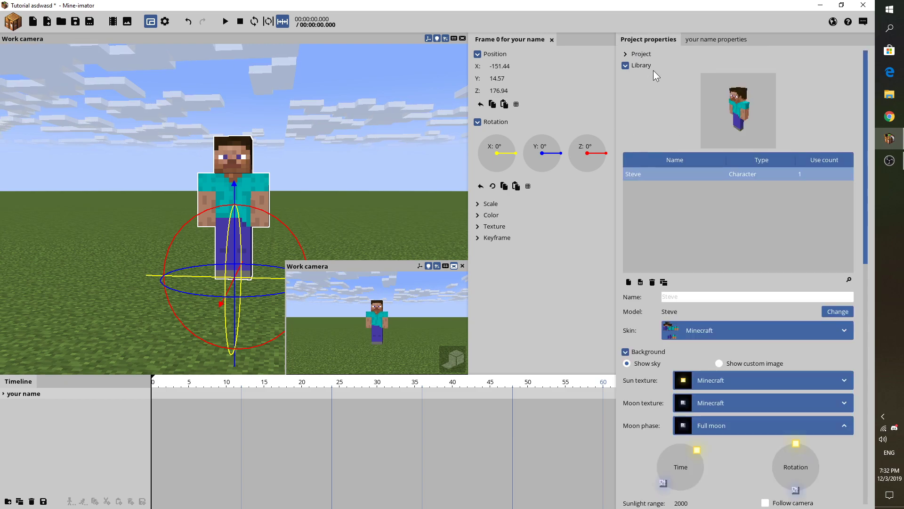
left_click(665, 178)
left_click(664, 179)
left_click_drag(80, 275, 94, 287)
left_click(695, 41)
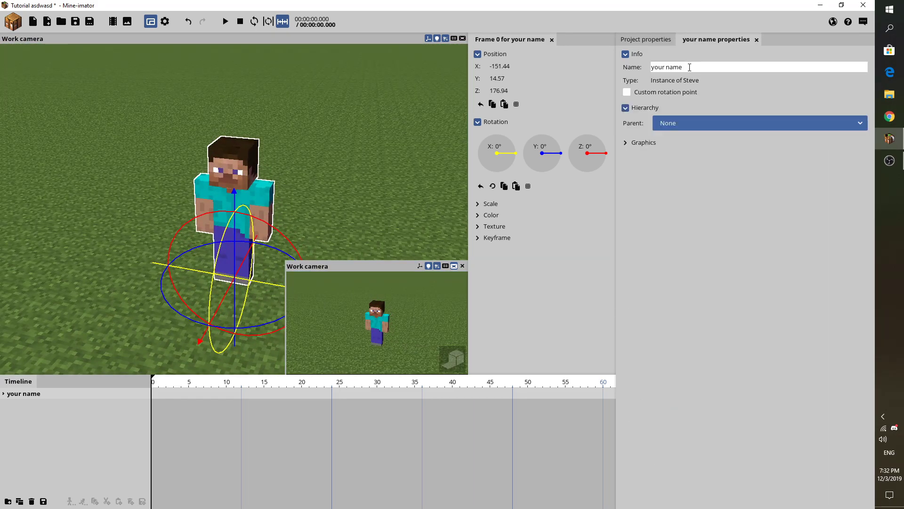
left_click(657, 40)
left_click(737, 41)
left_click(721, 69)
key("BackSpace")
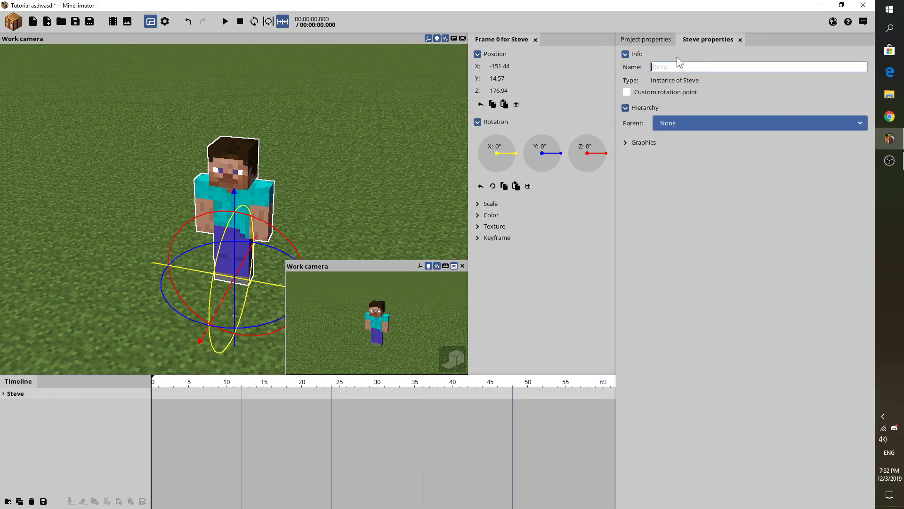
- Rename the Steve character in the project library as "your name"
left_click(645, 39)
left_click(695, 296)
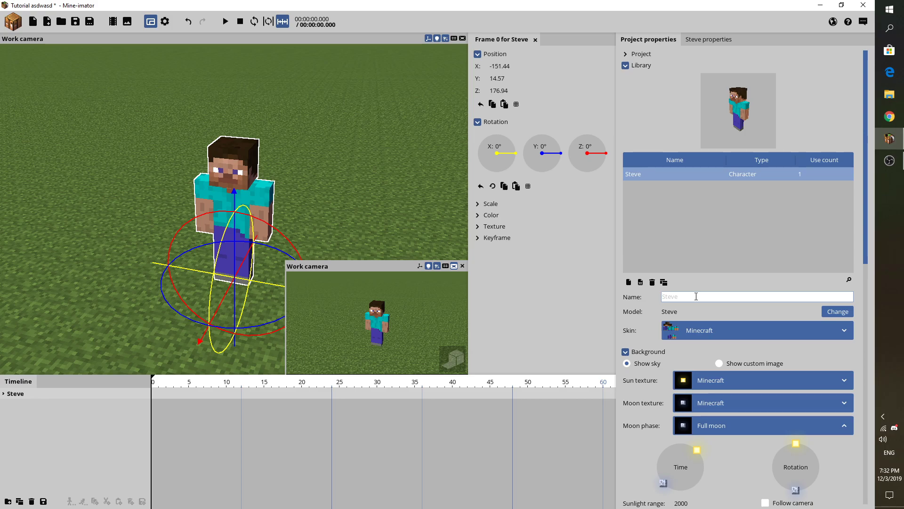
type("your name")
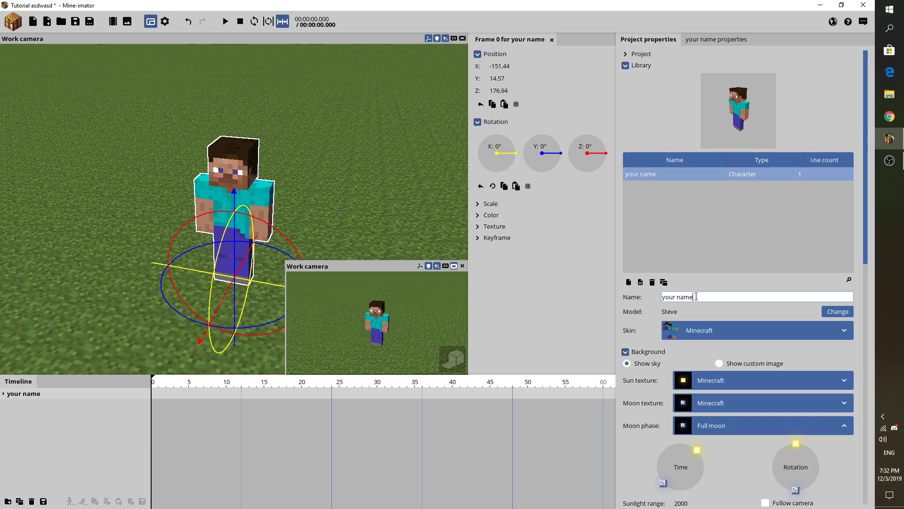
- Review the custom rotation point, hierarchy and graphics options in the character instance's properties
left_click(711, 39)
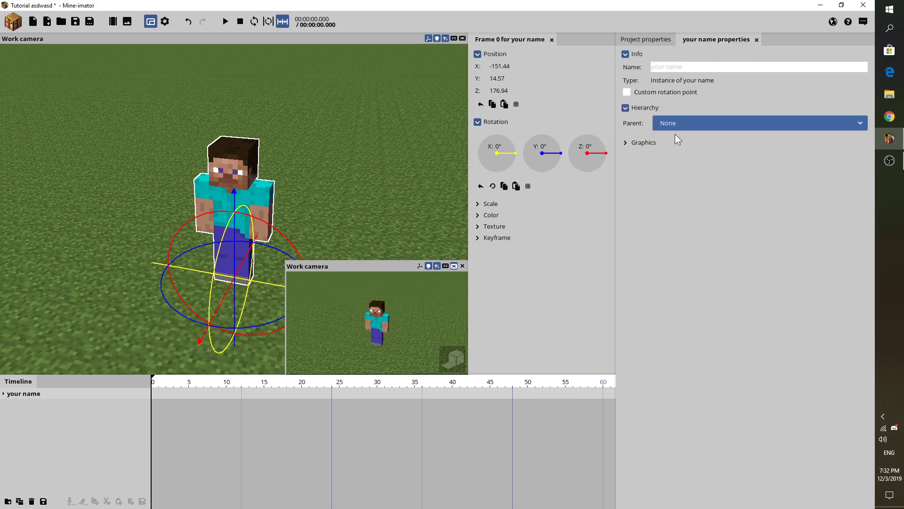
left_click(655, 96)
left_click(655, 95)
left_click(646, 146)
left_click(643, 141)
left_click_drag(362, 143, 390, 107)
left_click_drag(156, 334, 198, 351)
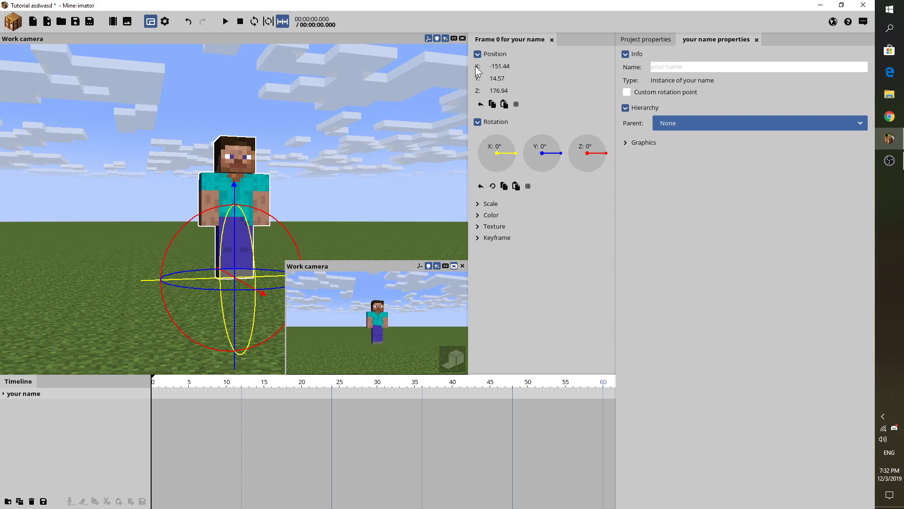
- Set the character's X, Y and Z position to 0 and bring the work camera to it
left_click(510, 65)
type("00")
left_click(504, 90)
type("0")
right_click_drag(312, 125, 344, 175)
key("w")
key("w")
left_click_drag(307, 122, 500, 125)
right_click_drag(373, 133, 306, 243)
right_click_drag(370, 147, 368, 133)
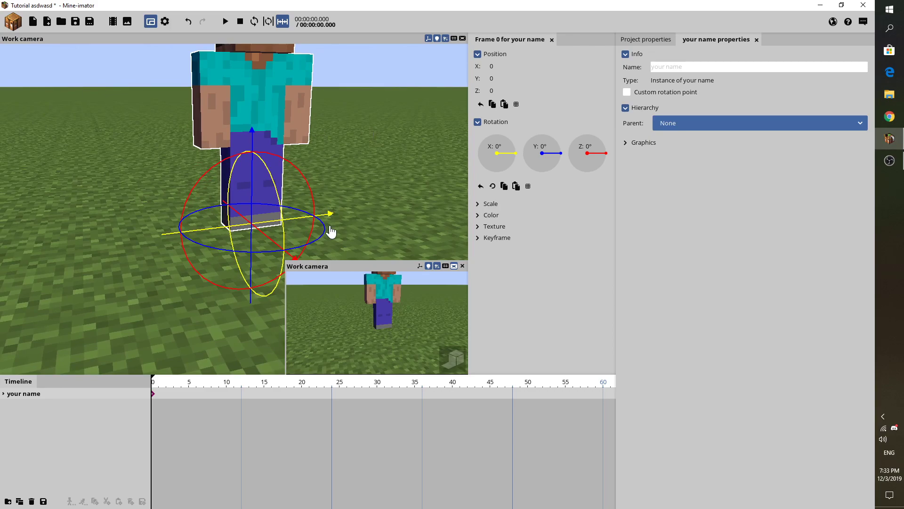
- Try rotating the character to about -104° on X and -185° on Z, reset both, and check the rotation loops option
left_click_drag(323, 239, 489, 186)
right_click(548, 161)
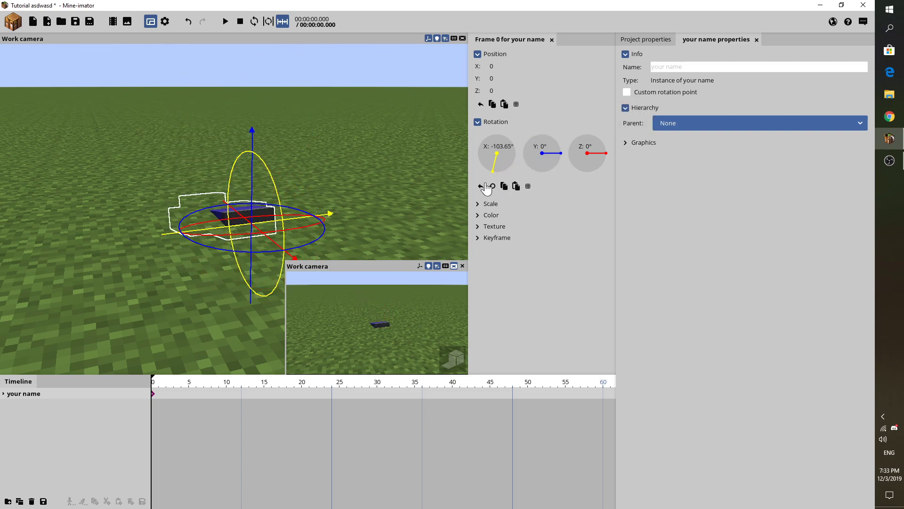
left_click(492, 186)
mouse_move(581, 158)
left_mouse_down()
mouse_move(606, 174)
mouse_move(566, 152)
left_mouse_up()
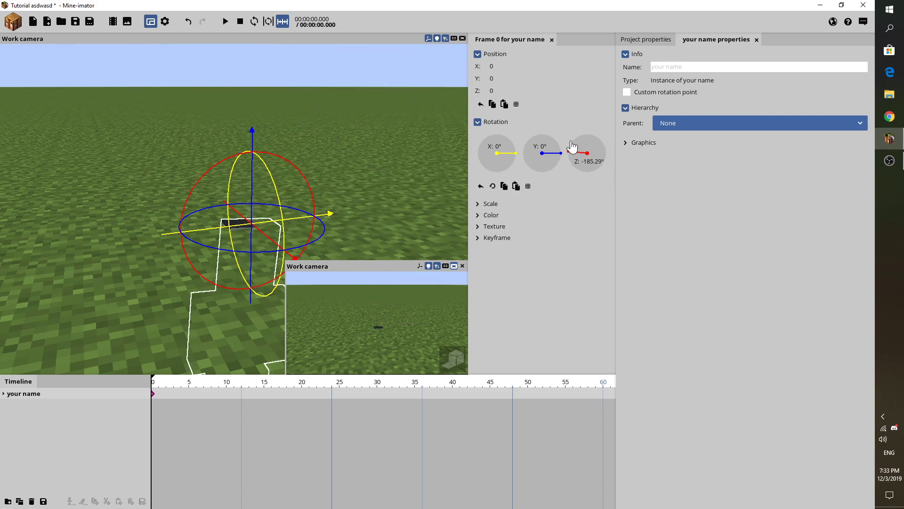
key("ctrl+z")
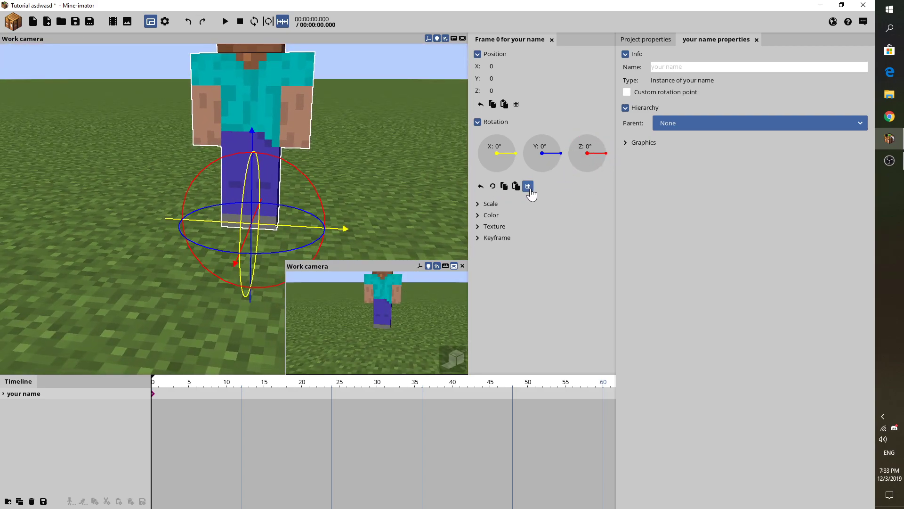
left_click(493, 187)
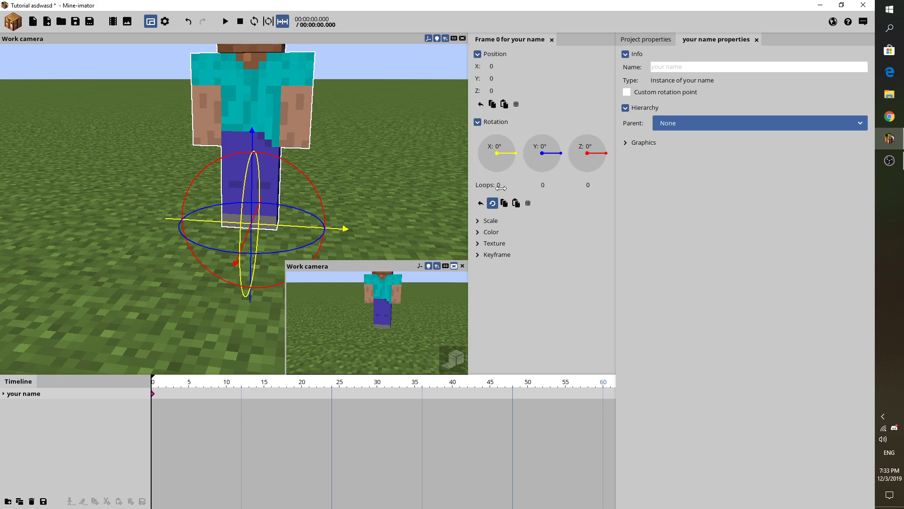
left_click(492, 203)
- Try resizing the character uniformly with the XYZ scale, and return the scale to 1
left_click(490, 204)
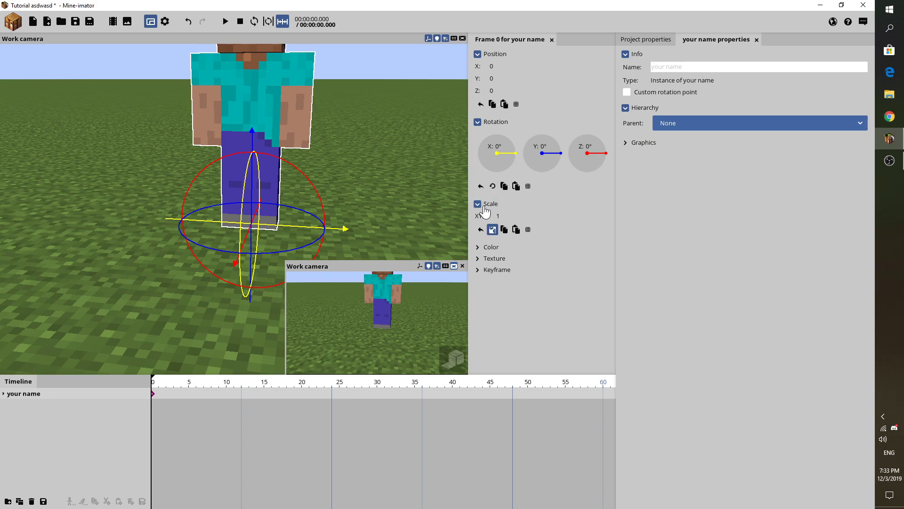
left_click_drag(358, 178, 383, 178)
scroll(349, 178, "down", 4)
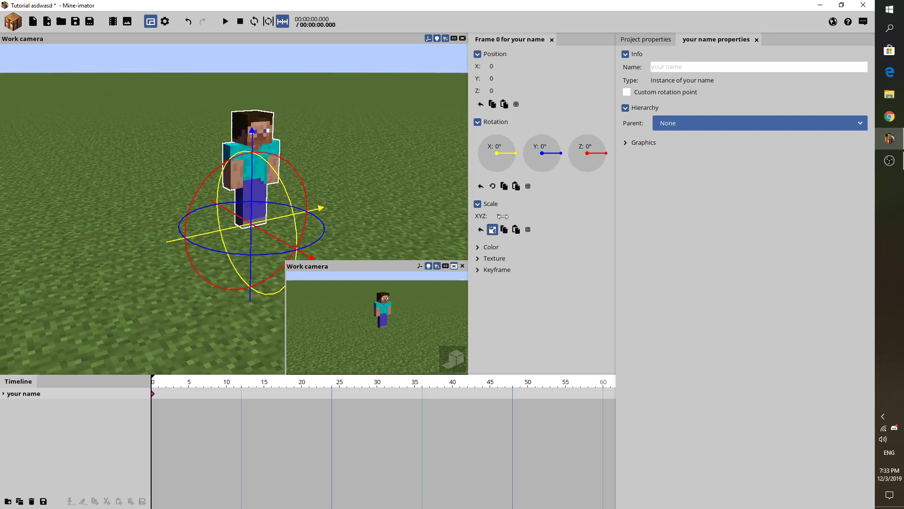
left_click_drag(505, 215, 445, 197)
left_click_drag(541, 218, 490, 223)
left_click_drag(369, 161, 441, 126)
mouse_move(534, 220)
left_mouse_down()
mouse_move(523, 219)
mouse_move(546, 214)
left_mouse_up()
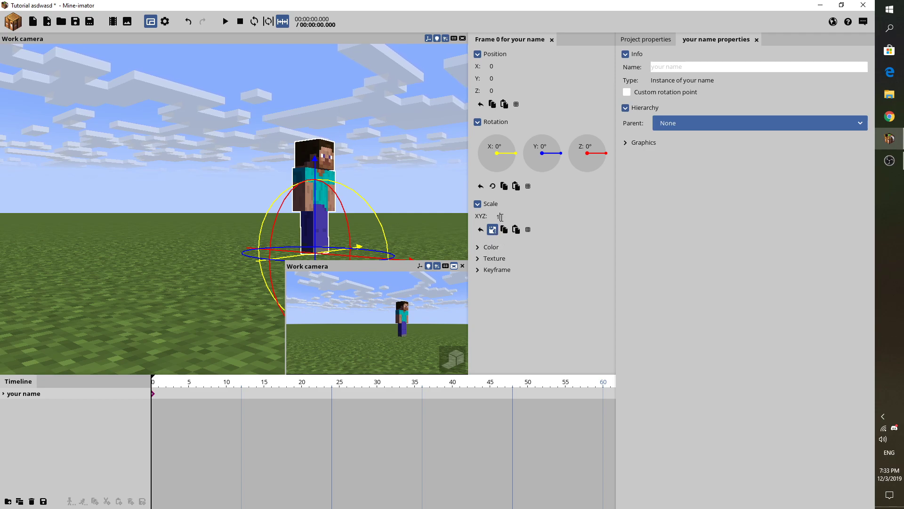
left_click_drag(369, 145, 388, 170)
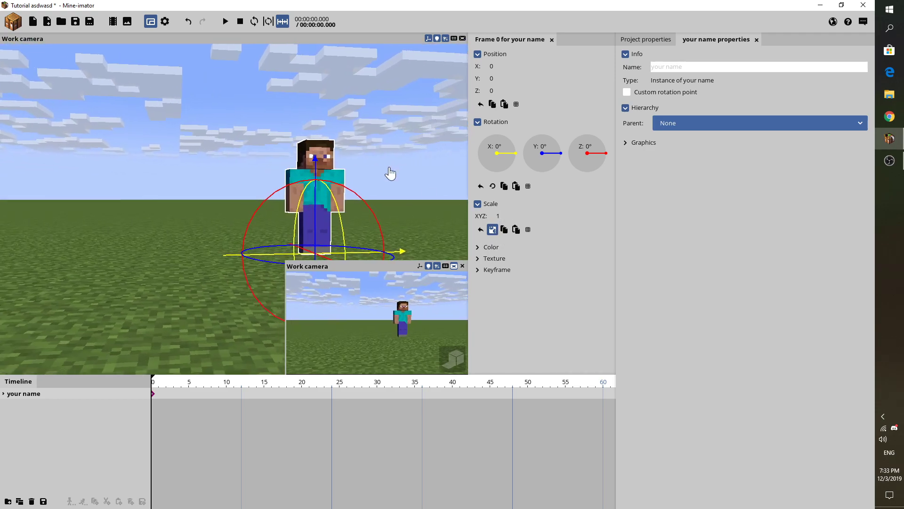
- Unlink the scale axes and scale the character to 5 on X, 3.01 on Y and about 77.5 on Z
left_click(492, 229)
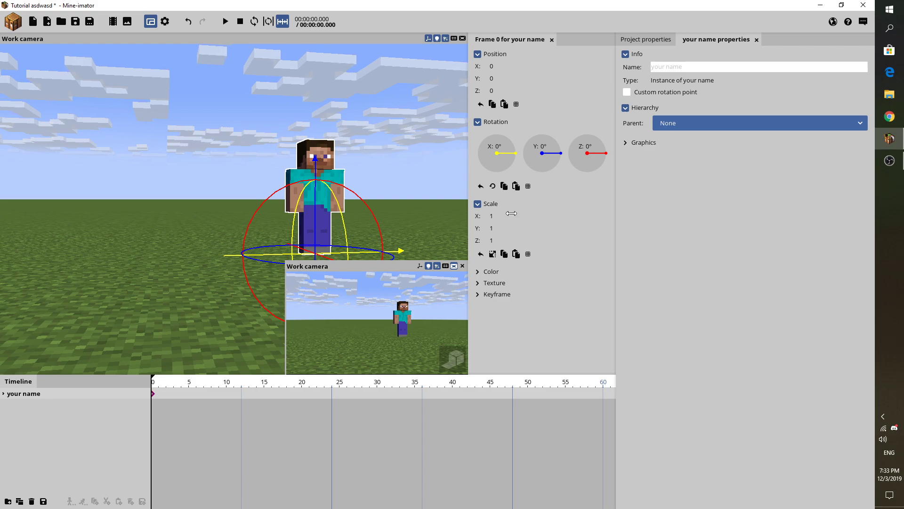
left_click(511, 215)
key("BackSpace")
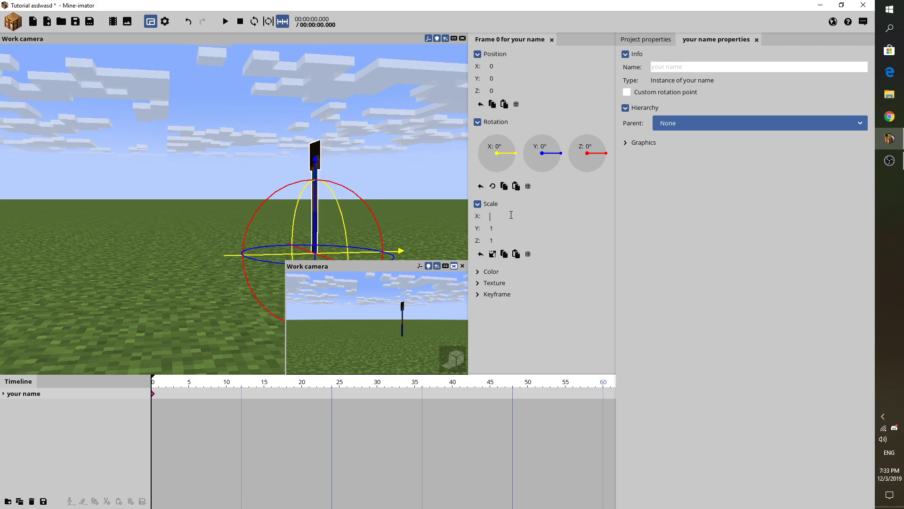
type("5")
mouse_move(396, 181)
left_mouse_down()
mouse_move(384, 174)
mouse_move(391, 189)
left_mouse_up()
left_click_drag(513, 230, 540, 230)
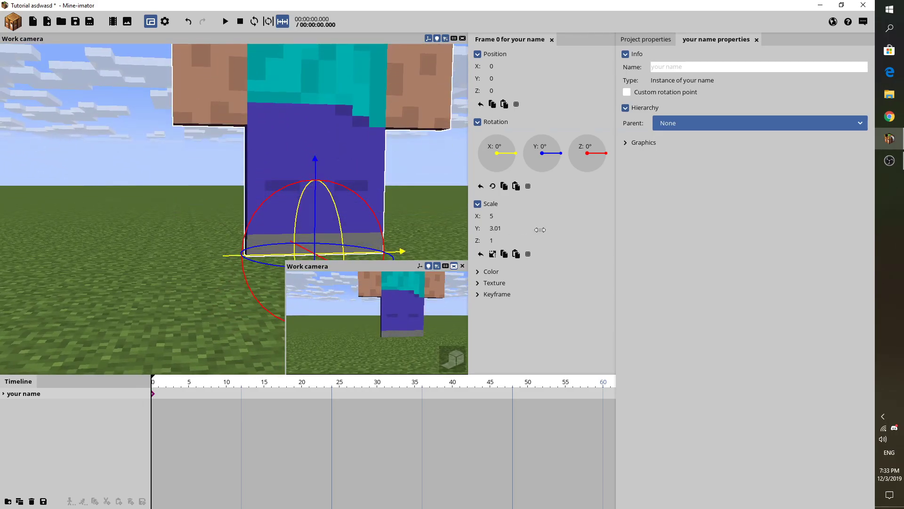
left_click_drag(370, 175, 396, 188)
scroll(369, 174, "down", 3)
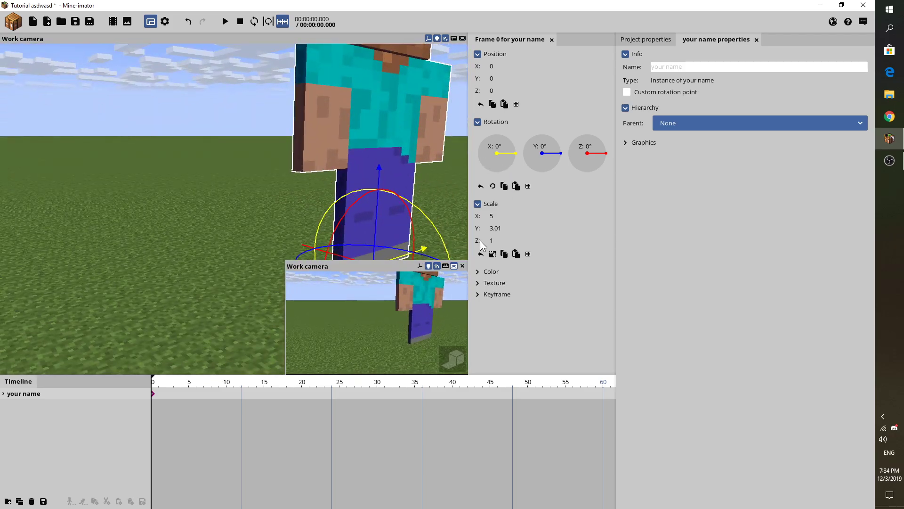
left_click_drag(506, 239, 462, 256)
mouse_move(214, 120)
left_mouse_down()
mouse_move(175, 118)
mouse_move(150, 80)
mouse_move(174, 118)
mouse_move(198, 119)
left_mouse_up()
- Set the character's Z, Y and X scale back to 1 and link the scale axes again
left_click(506, 240)
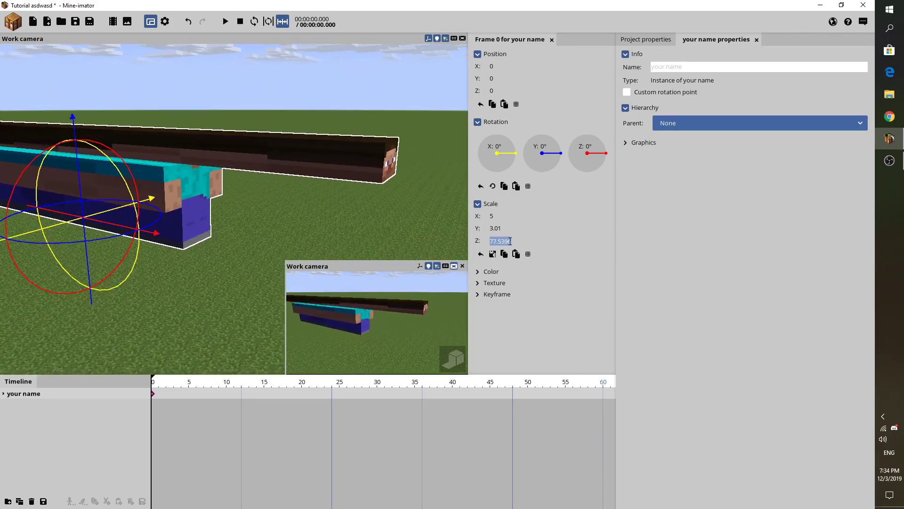
type("1")
left_click(501, 228)
type("1")
left_click(494, 216)
type("1")
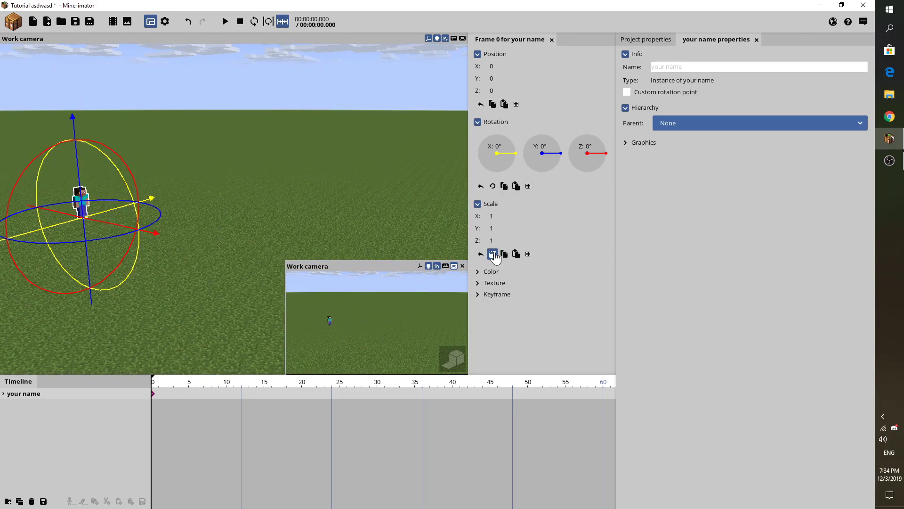
left_click(493, 255)
- Expand the character's color settings and look over the alpha, blend, mix and brightness options
left_click_drag(198, 203, 245, 202)
right_click_drag(244, 202, 245, 143)
key("w")
key("w")
left_click(477, 247)
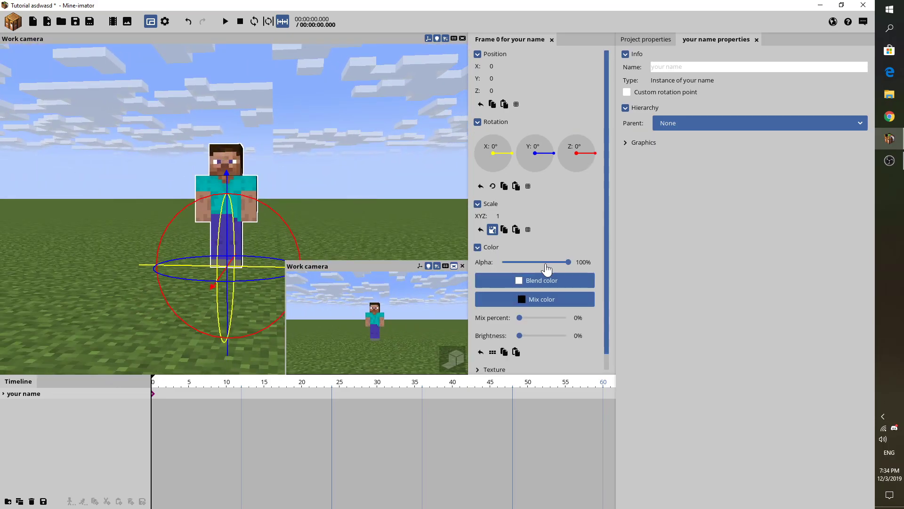
scroll(606, 278, "down", 1)
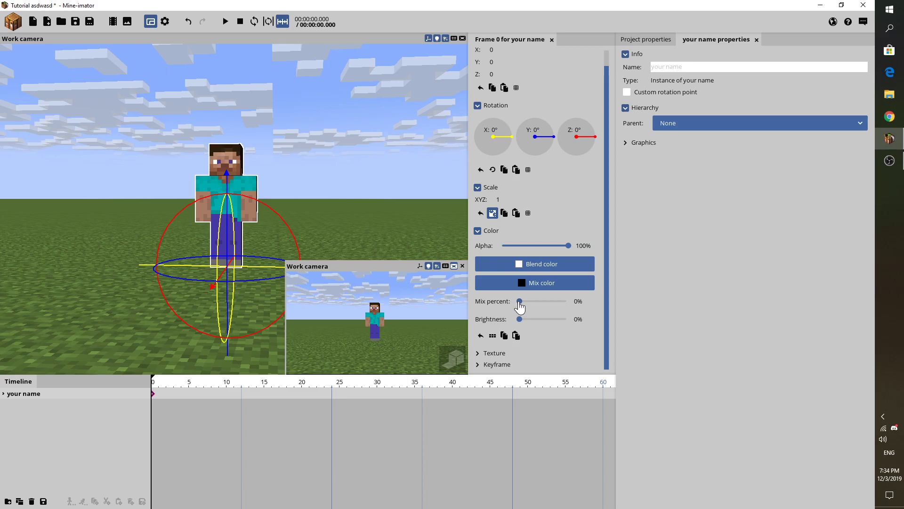
- Try black (000000) as the character's blend color, return it to white and accept the color
left_click_drag(357, 196, 320, 174)
scroll(357, 196, "up", 3)
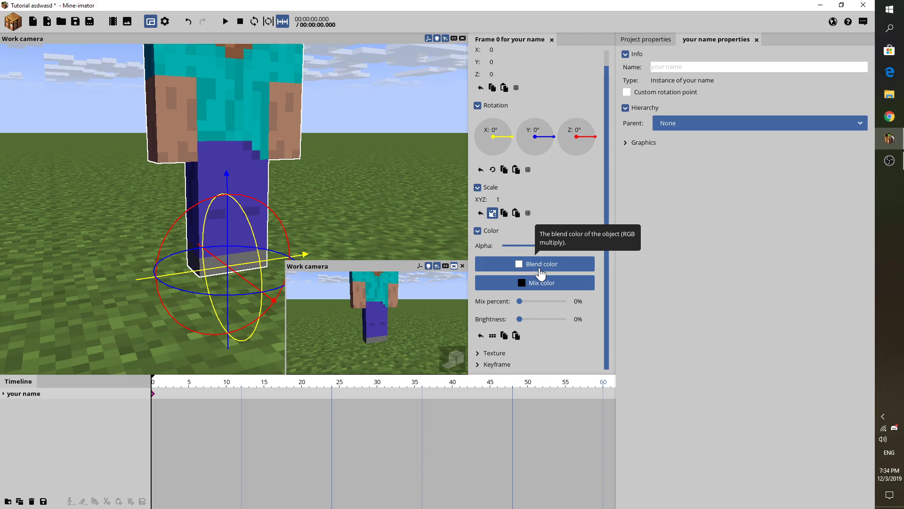
left_click(540, 263)
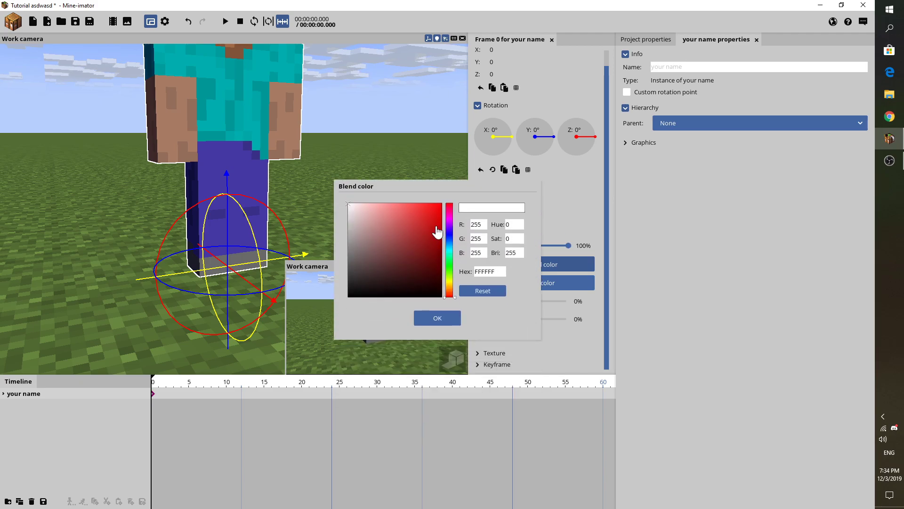
left_click_drag(566, 172, 689, 99)
mouse_move(391, 202)
right_mouse_down()
mouse_move(391, 241)
mouse_move(391, 202)
right_mouse_up()
left_click(602, 207)
left_click_drag(567, 200, 394, 306)
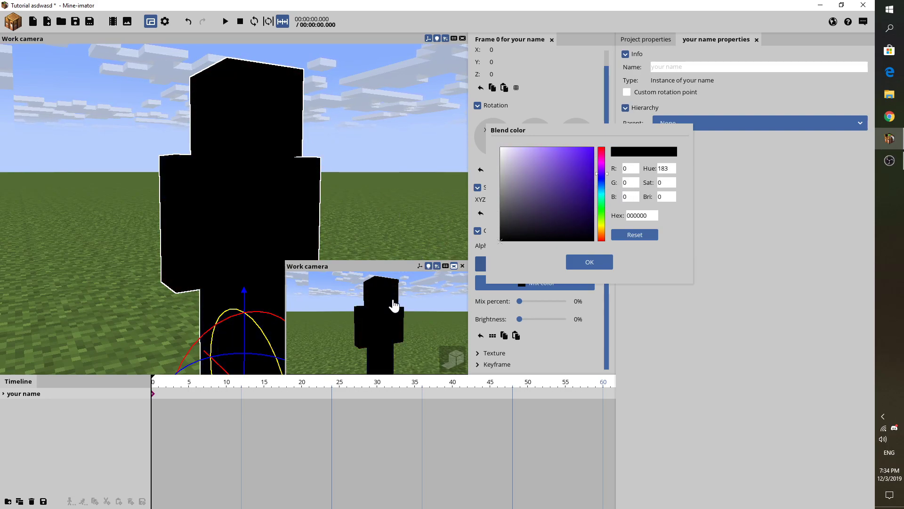
left_click_drag(584, 206, 501, 148)
left_click(589, 262)
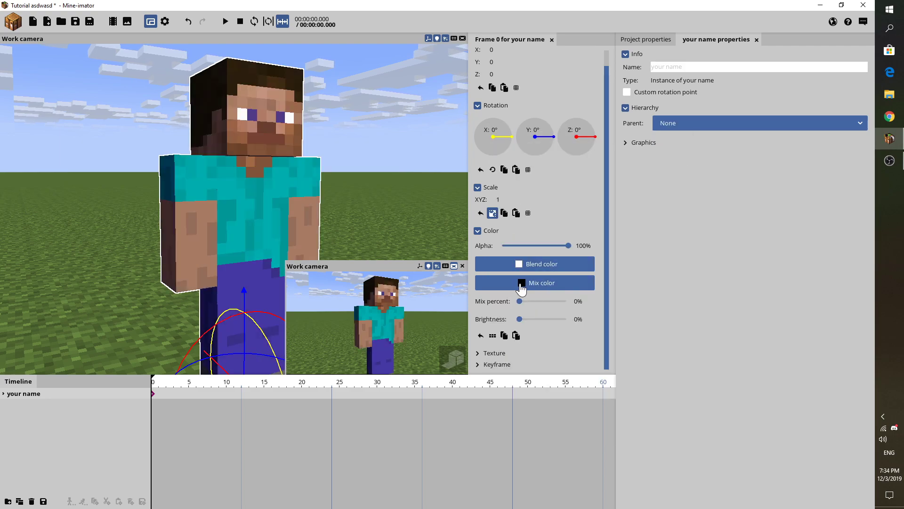
- Set the character's mix color to red (FF0000)
left_click(530, 282)
left_click_drag(561, 137, 666, 130)
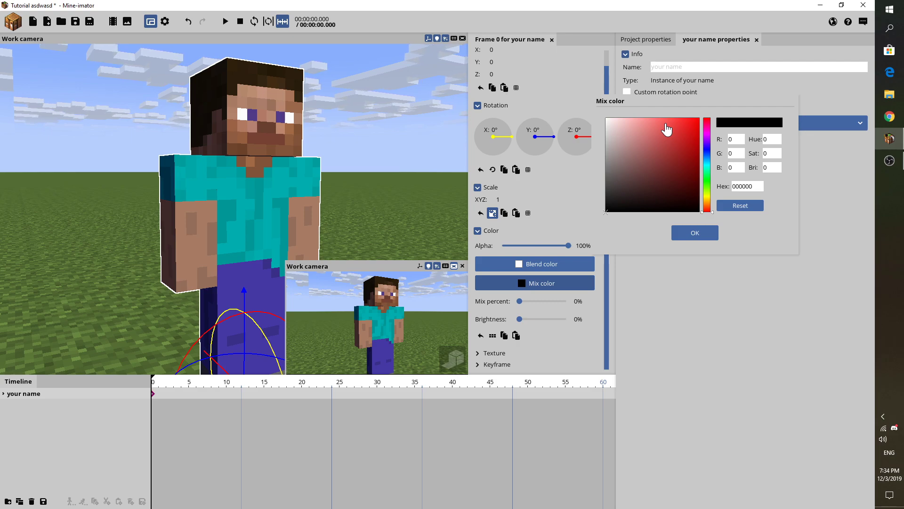
left_click_drag(677, 143, 718, 103)
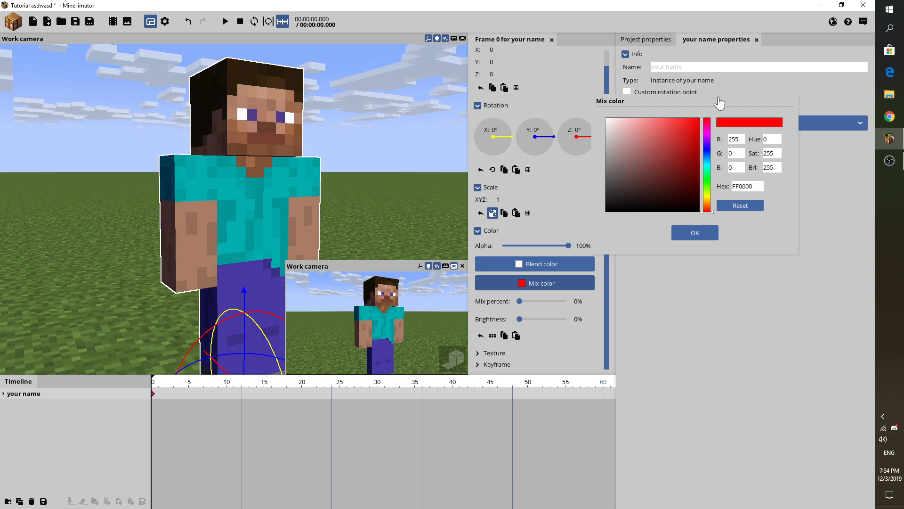
left_click(706, 234)
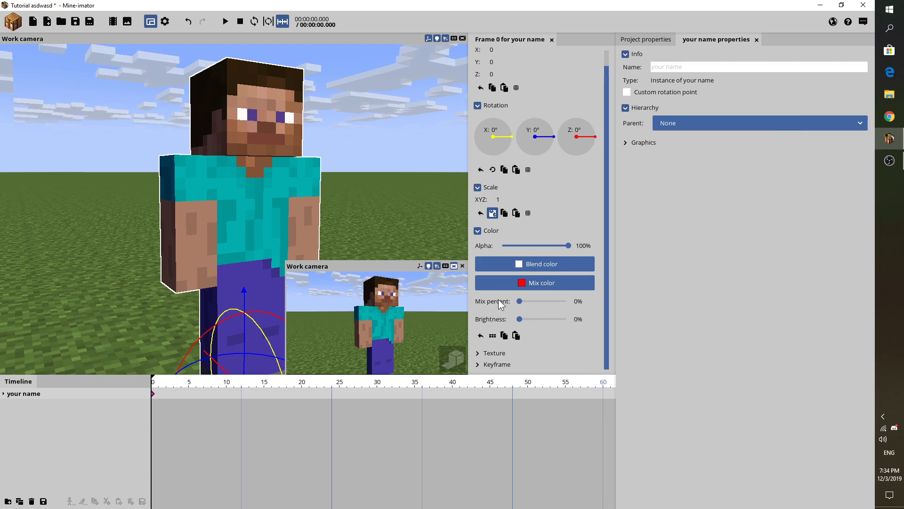
- Try the character's mix percent and brightness at 100% each, and return both to 0%
left_click_drag(522, 305, 576, 307)
left_click_drag(336, 187, 481, 283)
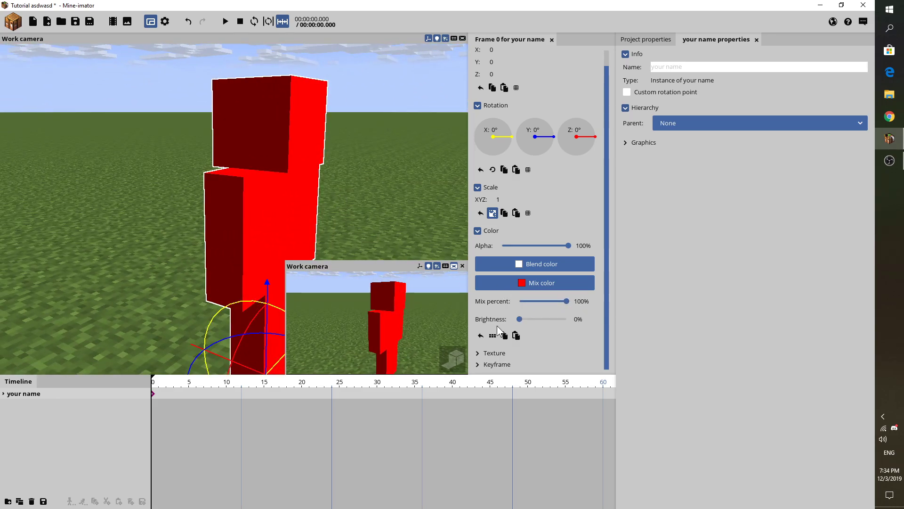
mouse_move(523, 324)
left_mouse_down()
mouse_move(567, 325)
mouse_move(515, 332)
mouse_move(597, 325)
mouse_move(513, 325)
left_mouse_up()
left_click_drag(378, 195, 577, 327)
left_click_drag(235, 170, 268, 179)
middle_click_drag(329, 206, 202, 157)
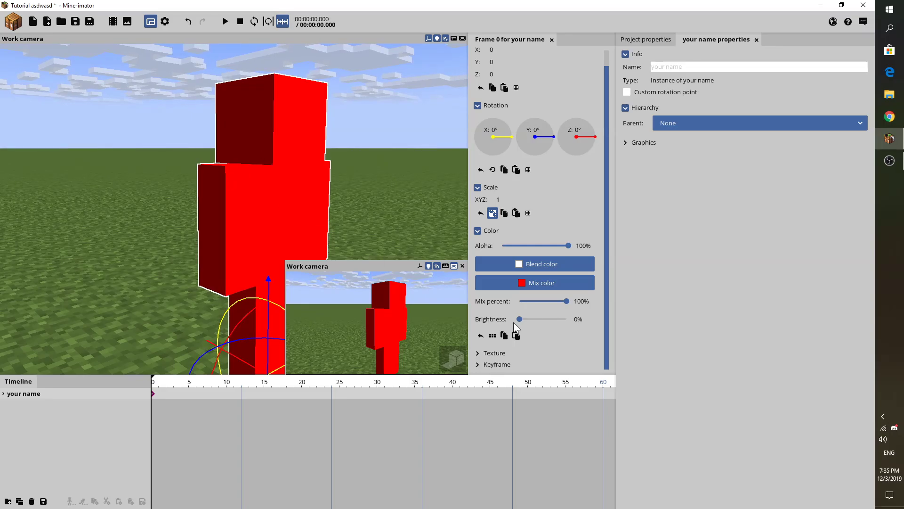
left_click_drag(520, 319, 631, 327)
left_click_drag(234, 209, 264, 188)
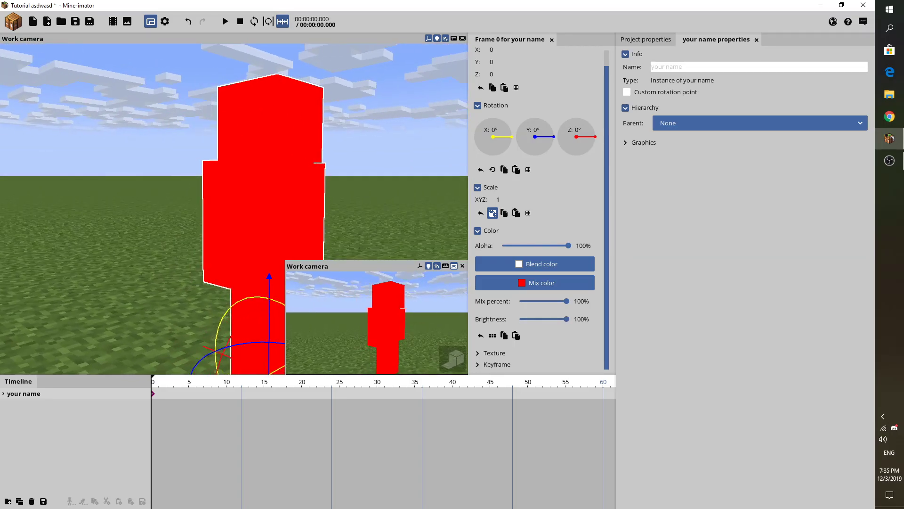
left_click_drag(560, 319, 373, 305)
left_click_drag(528, 301, 431, 292)
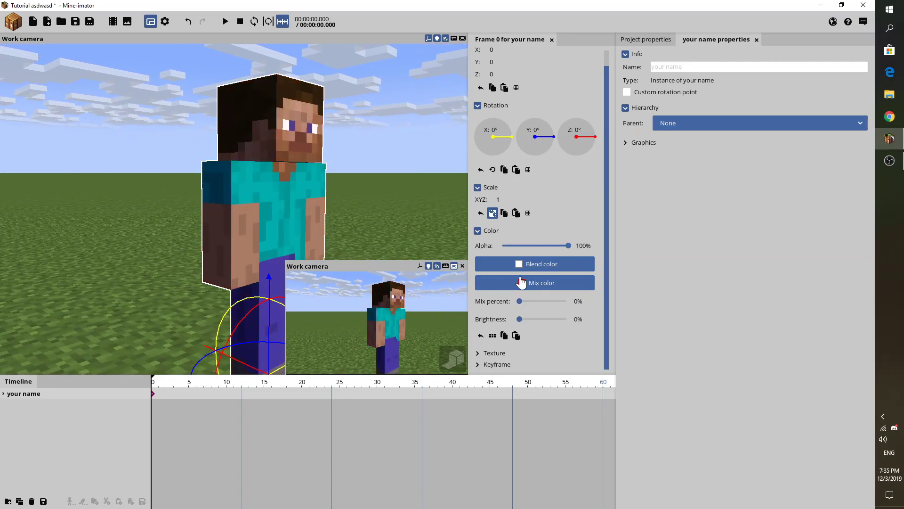
- Try deselecting and reselecting the character from the timeline, and move the time marker to frame 14
left_click(453, 197)
left_click_drag(475, 160, 443, 174)
scroll(443, 175, "down", 3)
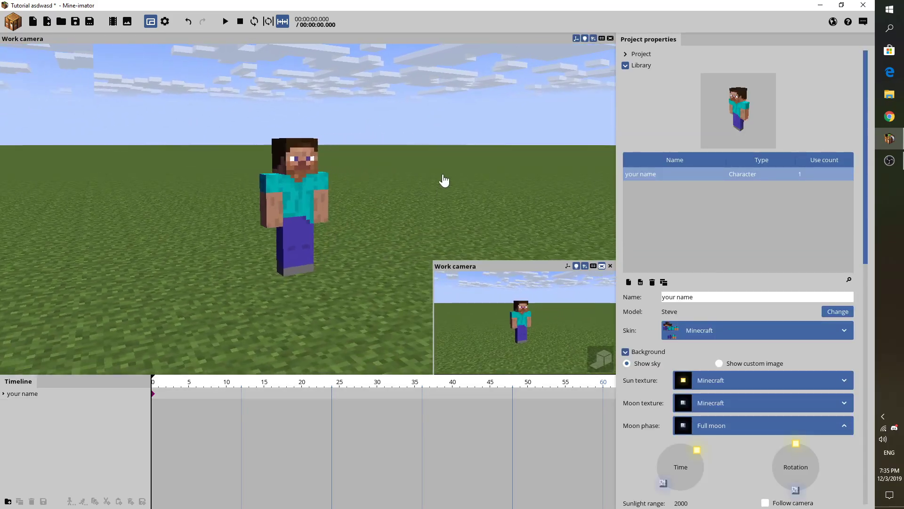
left_click(60, 392)
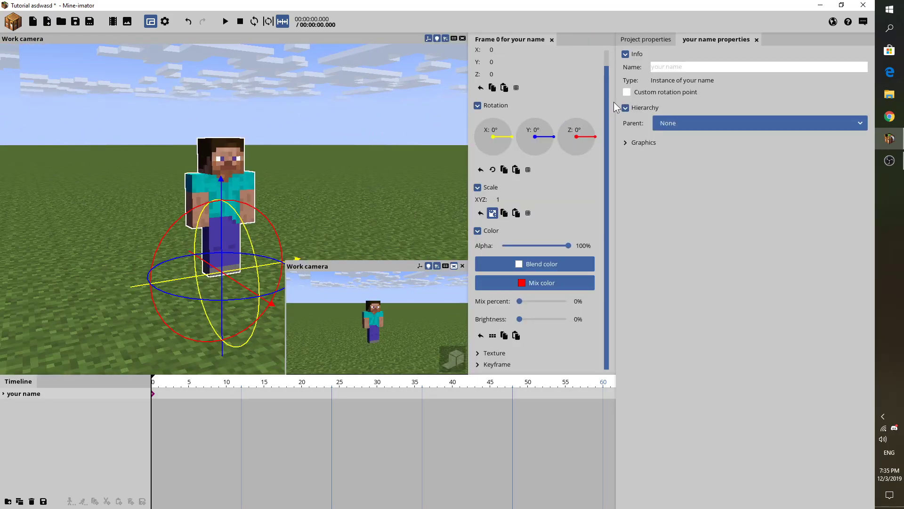
left_click(227, 436)
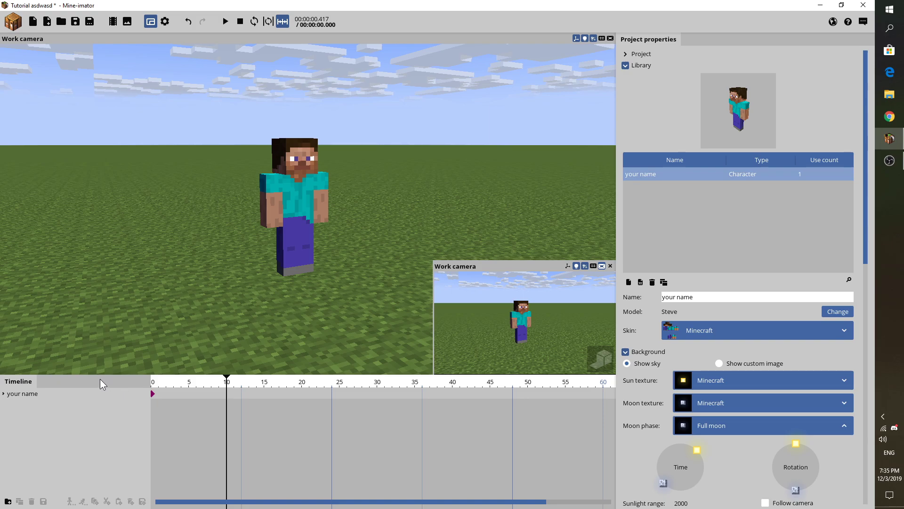
left_click(19, 393)
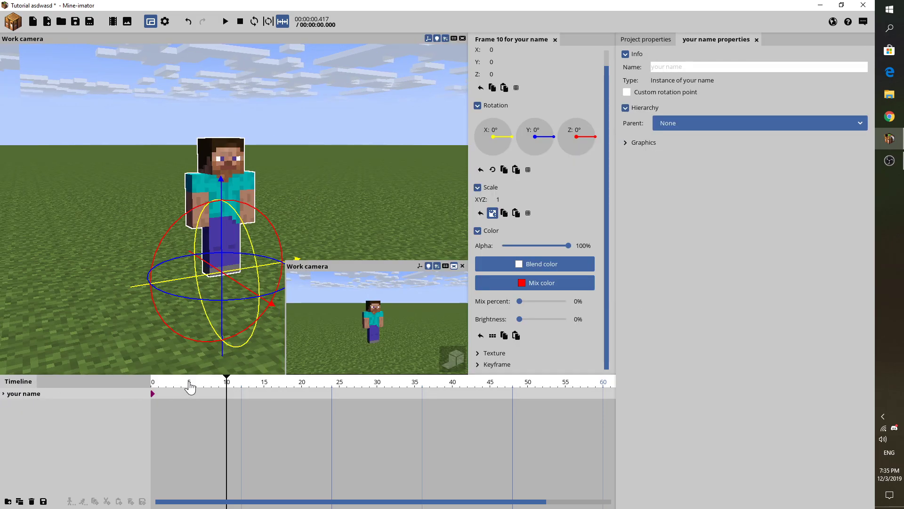
left_click_drag(159, 386, 257, 385)
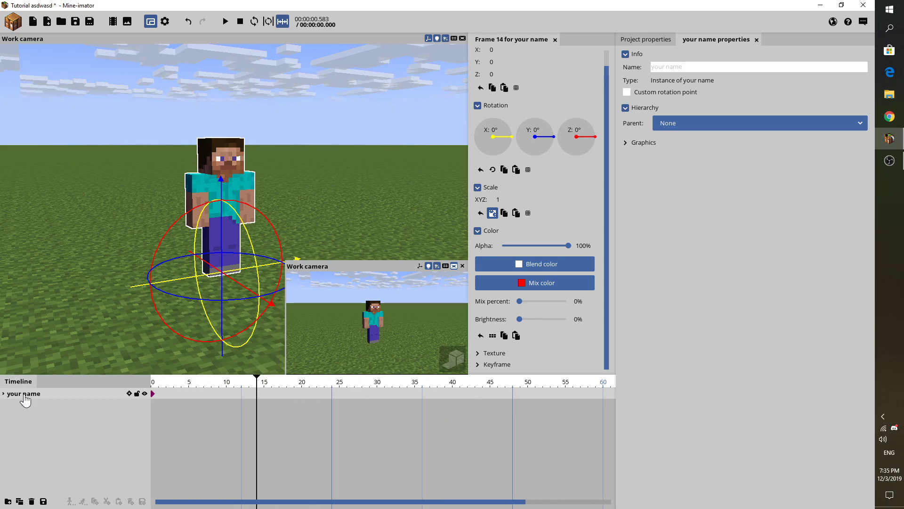
left_click(25, 419)
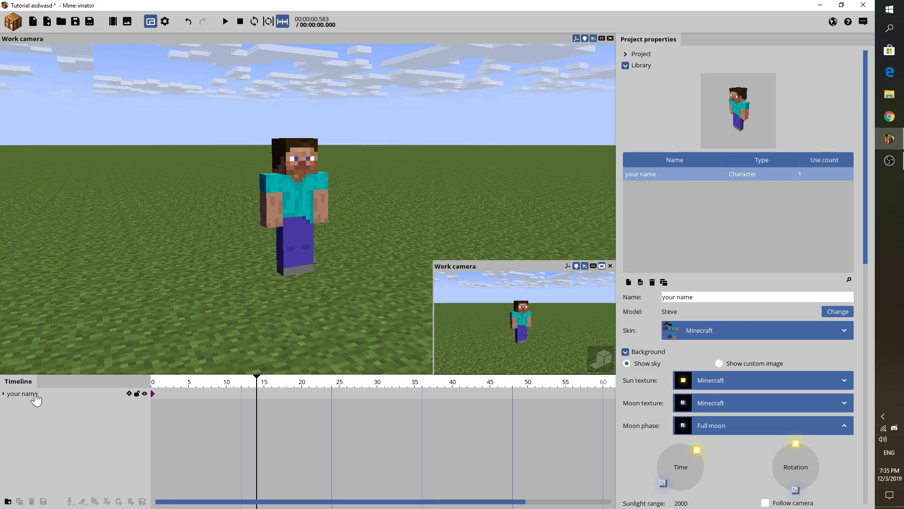
- Create a sword item from the workbench
left_click(33, 393)
mouse_move(64, 197)
left_mouse_down()
mouse_move(57, 192)
mouse_move(68, 188)
left_mouse_up()
left_click(67, 187)
left_click(13, 22)
left_click(98, 51)
left_click(223, 184)
left_click(275, 294)
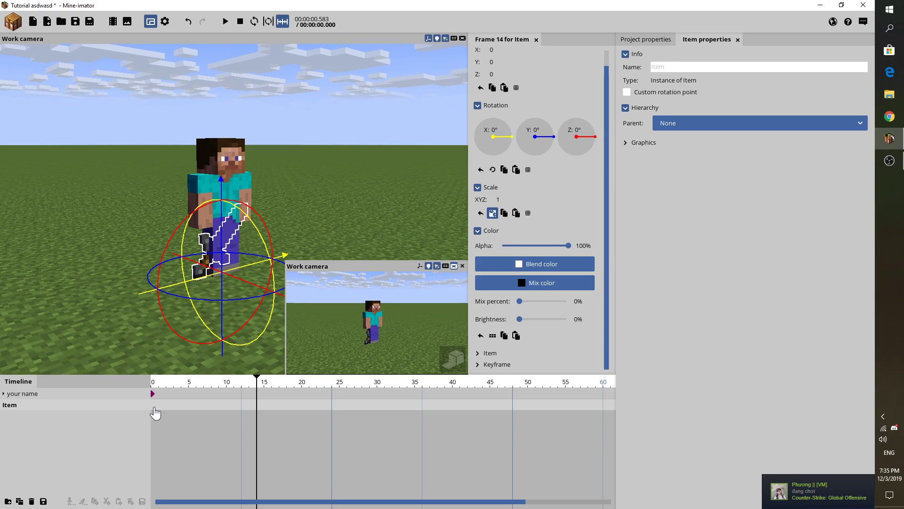
- At frame 0, move the sword to about X -5.70, Y 6.49, Z 0.41 and rotate it about -81° on Y and -51° on Z
left_click(153, 407)
left_click_drag(124, 345, 144, 356)
left_click_drag(243, 305, 201, 292)
left_click_drag(238, 264, 222, 271)
left_click_drag(249, 242, 268, 288)
left_click_drag(206, 245, 262, 227)
left_click_drag(271, 221, 244, 192)
scroll(304, 207, "up", 5)
left_click_drag(205, 159, 207, 183)
left_click_drag(249, 269, 257, 269)
left_click_drag(282, 212, 214, 171)
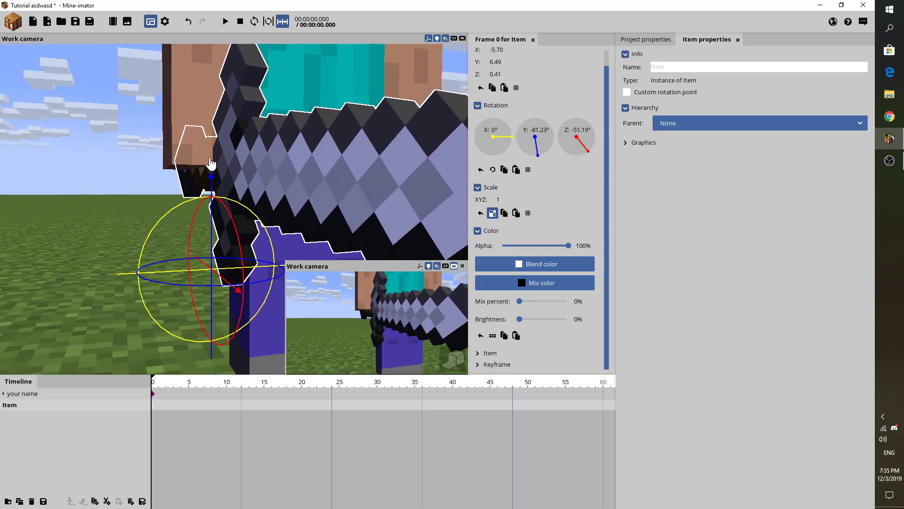
- Try rotating the character's right arm to about -19° on X, and undo the rotation
left_click(203, 150)
left_click_drag(75, 144, 142, 169)
left_click_drag(198, 68, 287, 54)
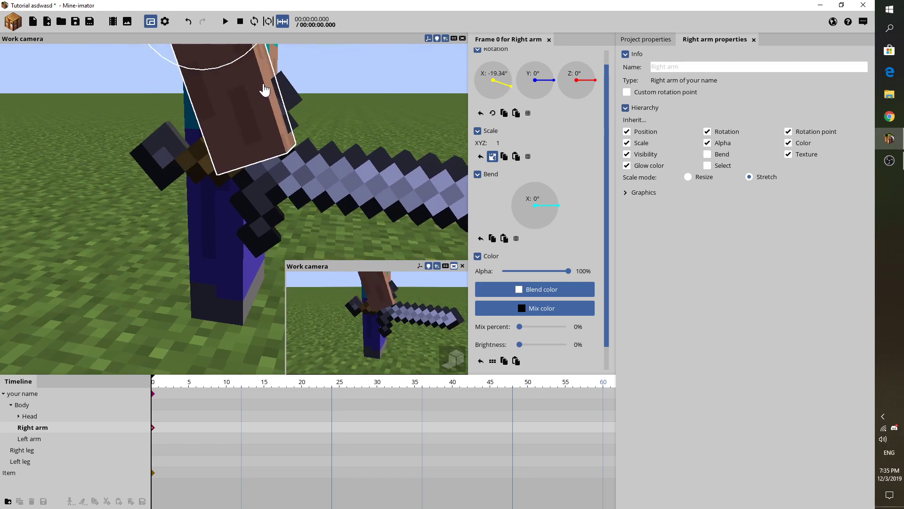
key("ctrl+z")
- Collapse the character's parts on the timeline and delete the sword item
left_click(9, 404)
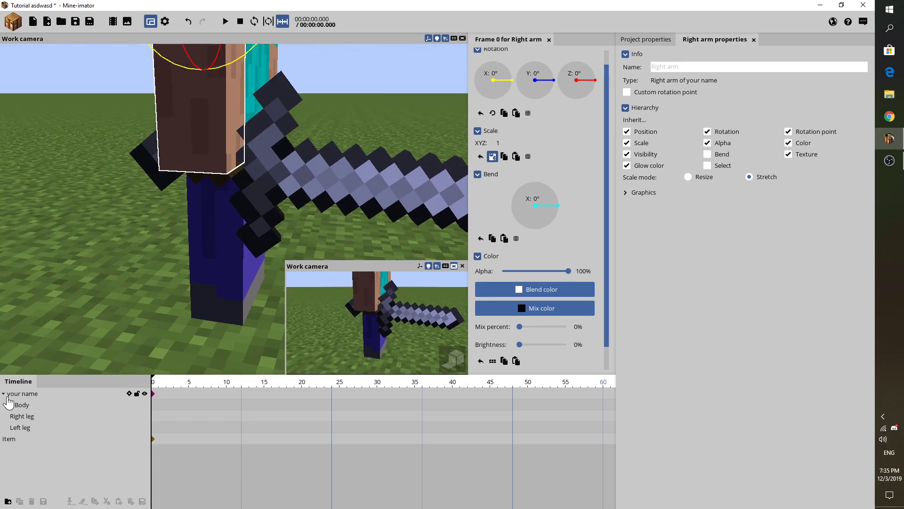
left_click(4, 395)
left_click(22, 413)
left_click(22, 406)
right_click_drag(111, 282, 60, 250)
left_click_drag(62, 255, 61, 277)
left_click(32, 500)
left_click_drag(189, 278, 123, 278)
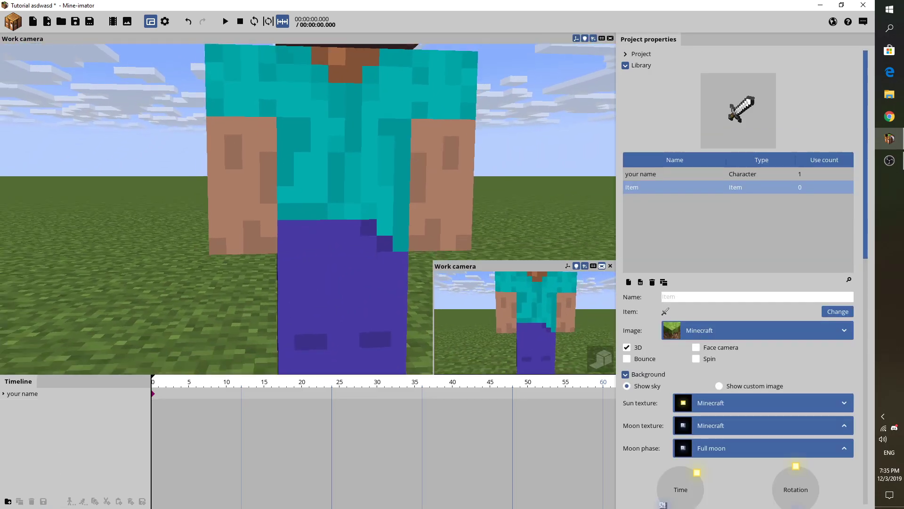
- Expand the character and its Body on the timeline to list all the body parts
right_click_drag(123, 278, 121, 329)
key("s")
left_click(14, 393)
left_click(3, 393)
left_click(38, 405)
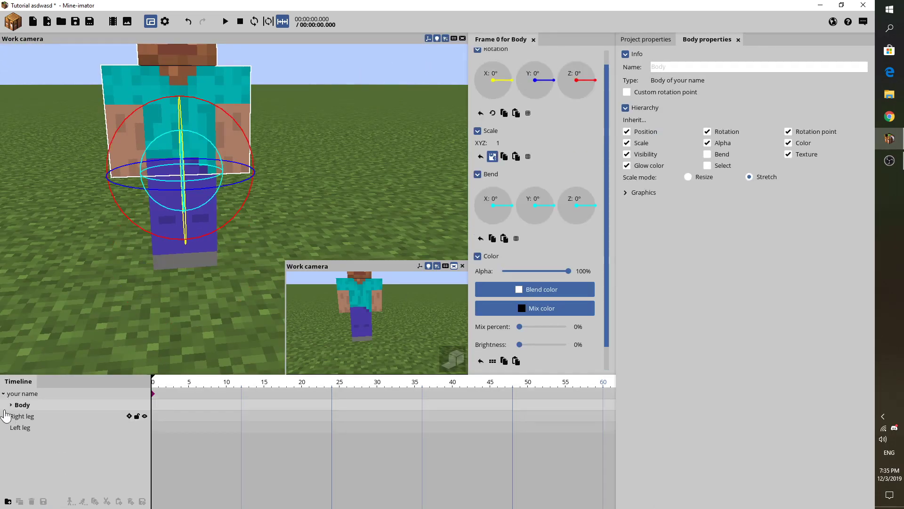
left_click(10, 405)
- Select the head and the right arm in turn and examine their rotation controls
left_click(41, 415)
left_click_drag(72, 286, 79, 284)
right_click_drag(78, 284, 61, 327)
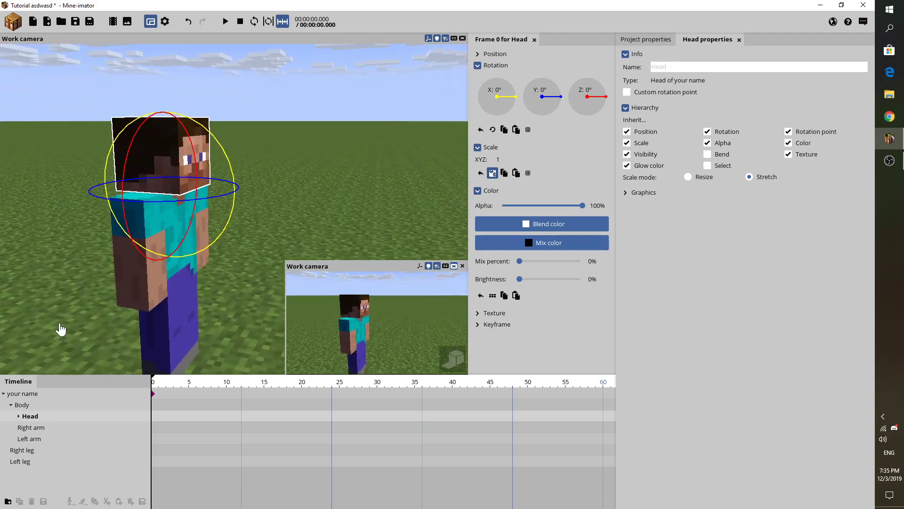
left_click_drag(61, 326, 94, 327)
left_click(20, 429)
left_click_drag(167, 303, 115, 309)
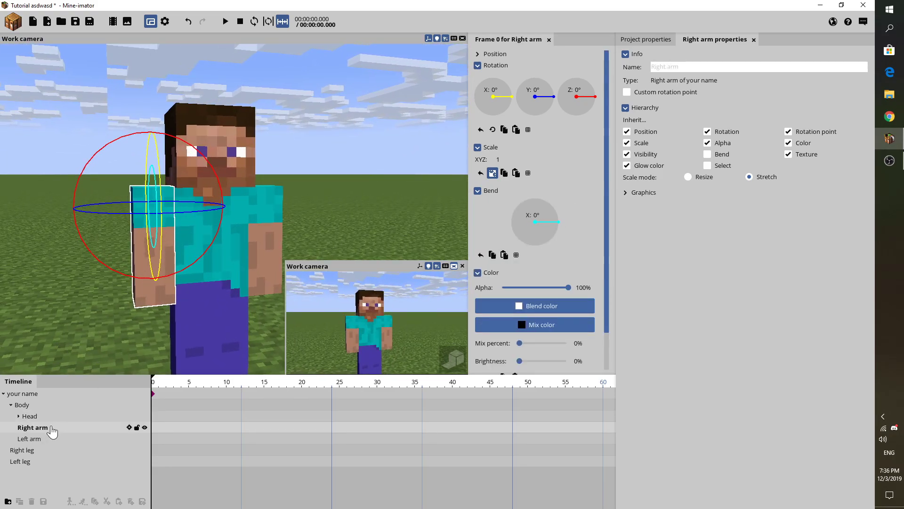
- Select the body, both arms, both legs and the head together on the timeline
left_click(37, 405)
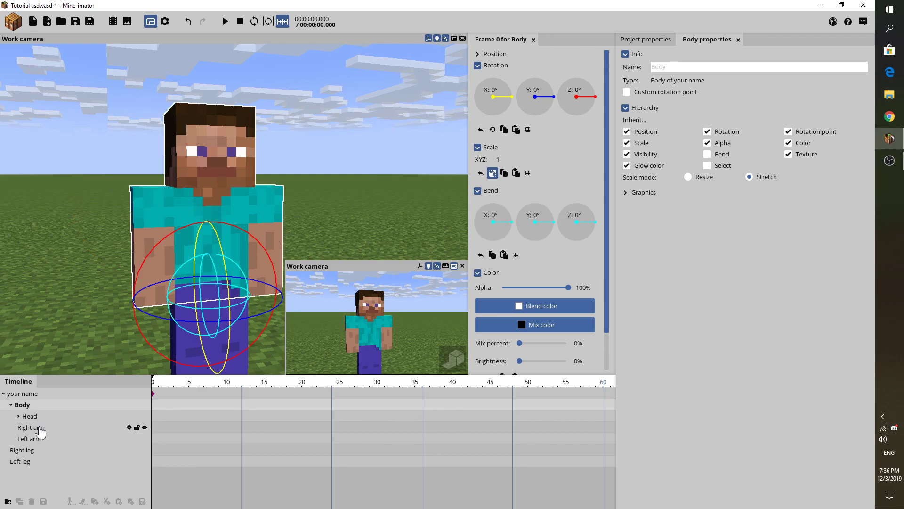
left_click_drag(45, 432, 28, 464)
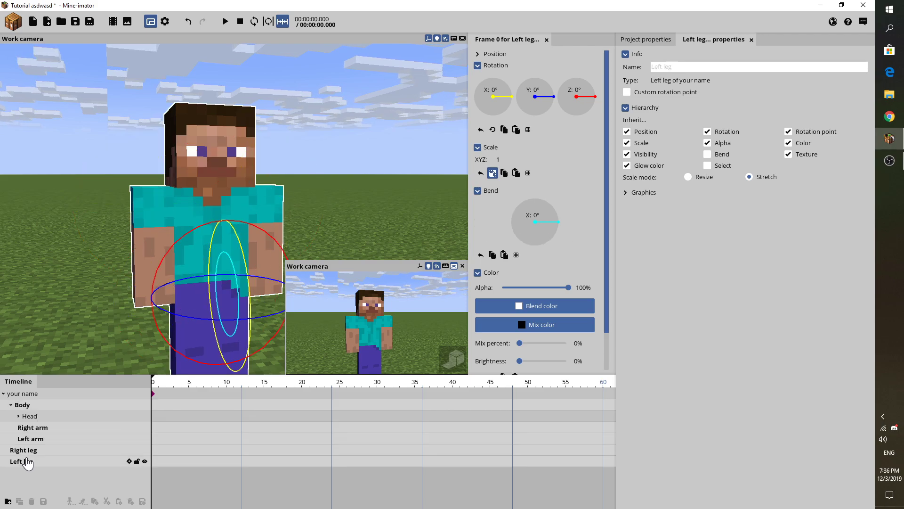
left_click(33, 420)
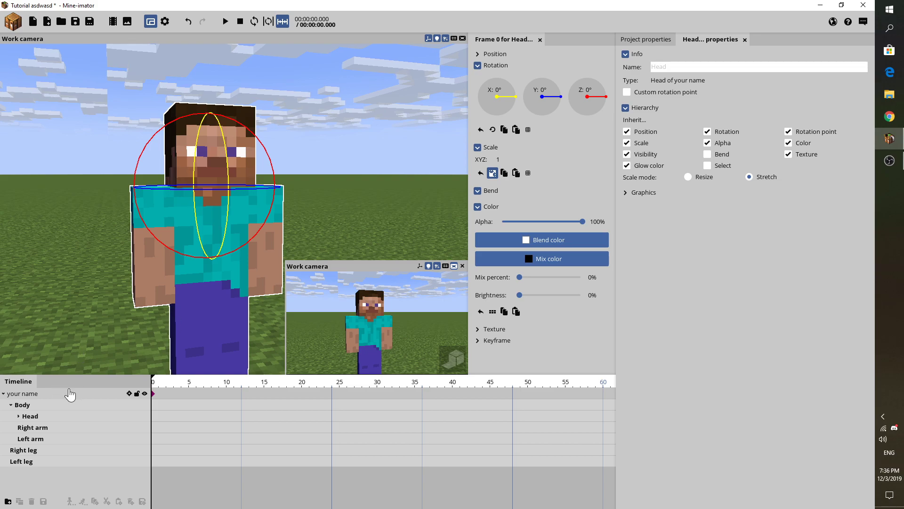
left_click(69, 394)
- Reselect the body and add both arms and both legs to the selection, leaving out the head
left_click(53, 405)
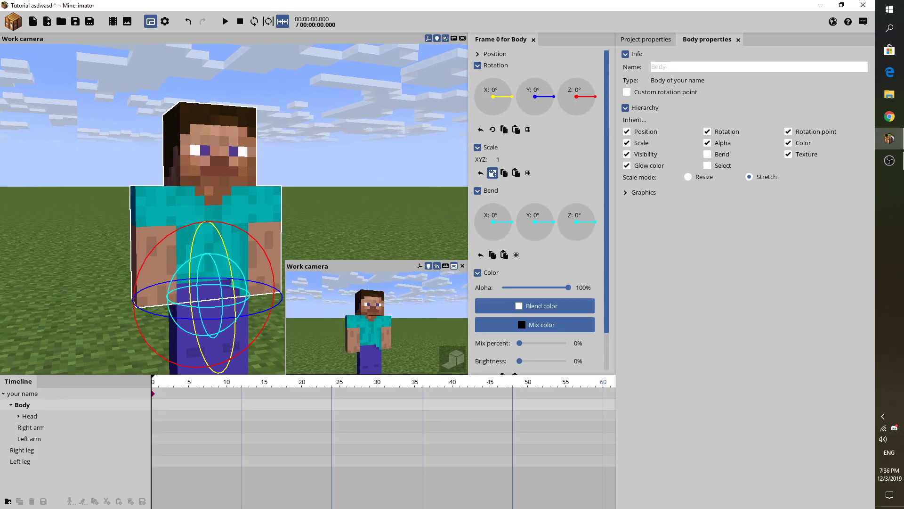
left_click_drag(94, 235, 156, 236)
left_click(33, 429, "shift")
left_click(41, 450, "shift")
left_click(38, 441, "shift")
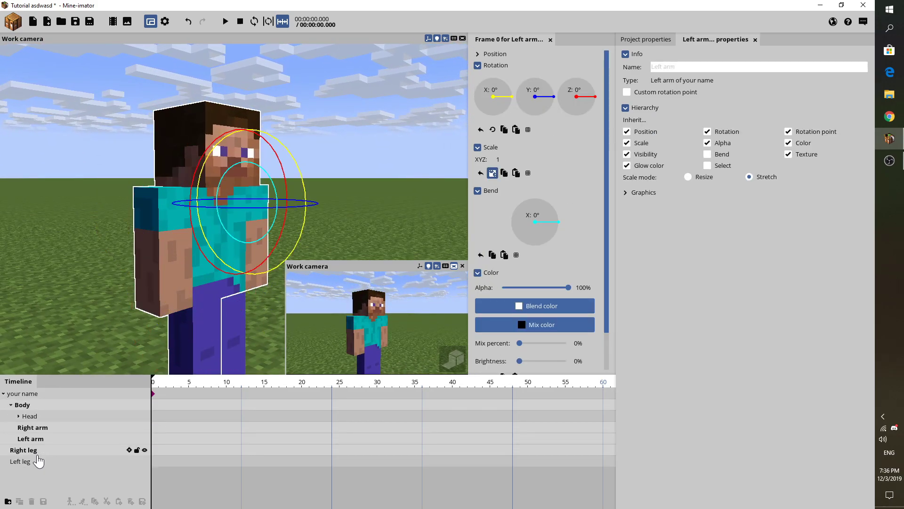
left_click(38, 453, "shift")
left_click(38, 459, "shift")
- Select only the body and bend it about 13.83° on X
left_click(39, 417)
left_click(40, 405)
left_click_drag(94, 283, 108, 226)
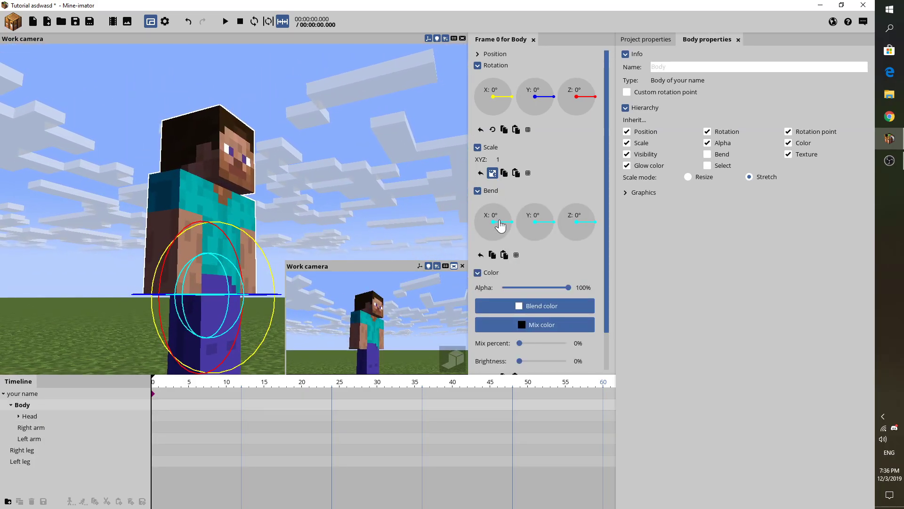
left_click_drag(311, 203, 353, 254)
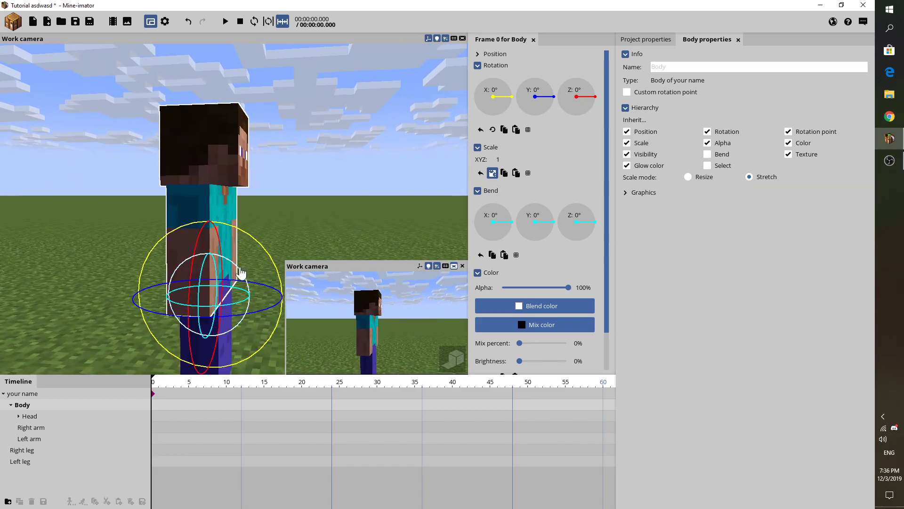
left_click_drag(237, 273, 228, 240)
left_click_drag(278, 185, 217, 207)
left_click_drag(218, 256, 198, 257)
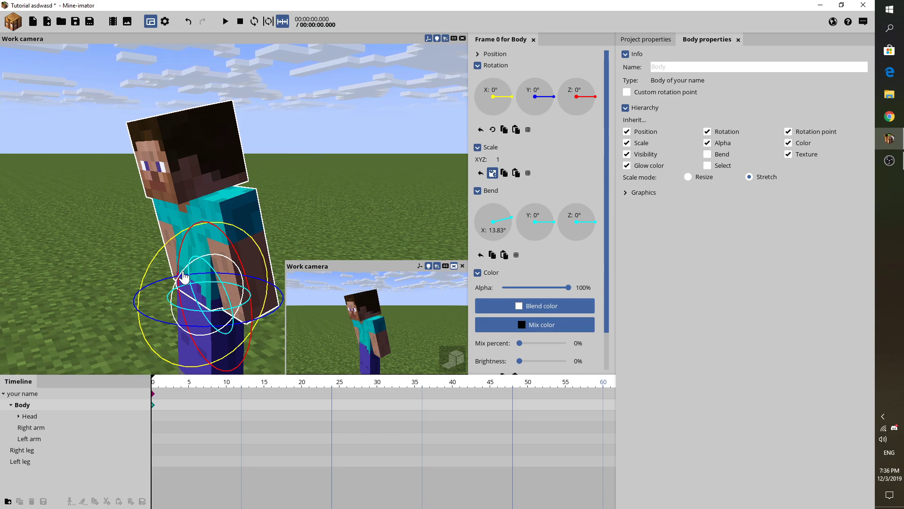
- Reset the body's X bend to its default
left_click_drag(199, 264, 387, 216)
key("ctrl+z")
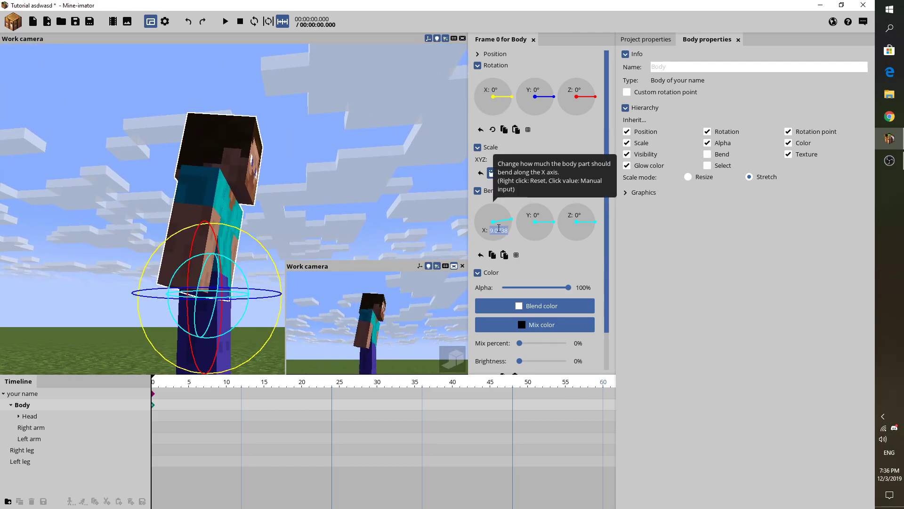
right_click(499, 228)
left_click_drag(229, 206, 324, 228)
- Select the left arm, rotate it to about -28.51° on X and 34.54° on Z, and bend it about 41.55°
left_click(271, 212)
left_click_drag(285, 230, 339, 165)
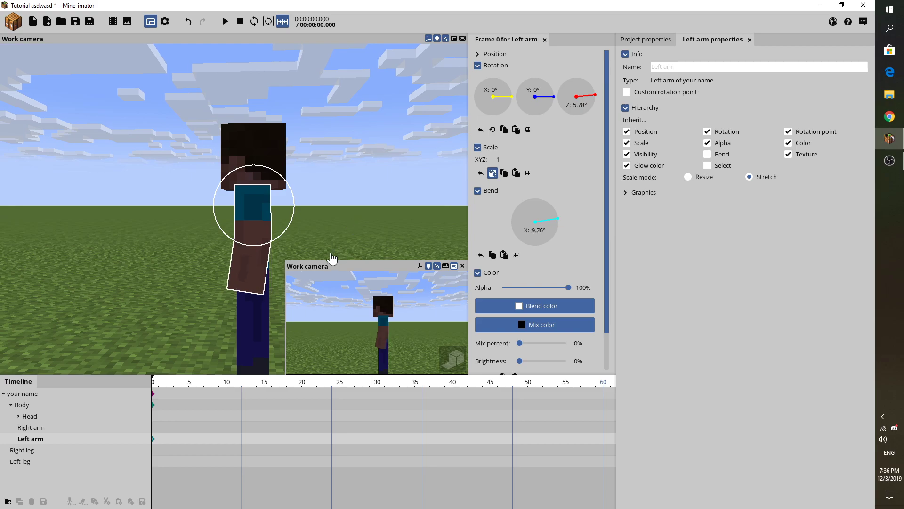
left_click_drag(309, 253, 248, 259)
left_click_drag(227, 298, 242, 279)
left_click_drag(285, 262, 306, 231)
left_click_drag(127, 264, 141, 262)
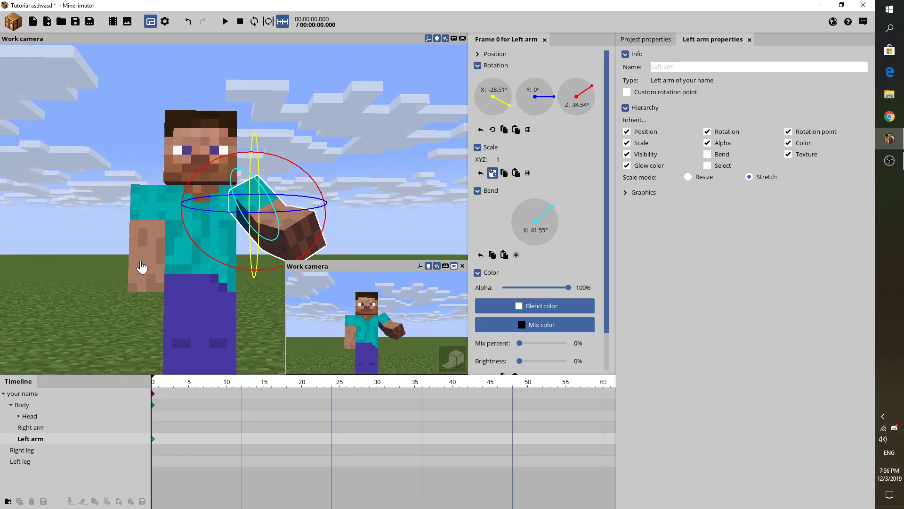
- Select the right arm, bend it about 32° and rotate it about -10° on Z
left_click(142, 266)
middle_click_drag(141, 266, 177, 284)
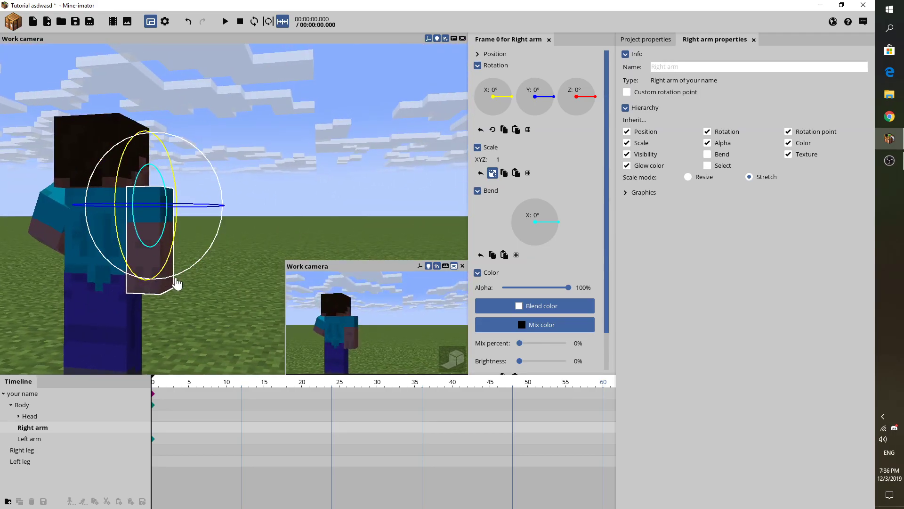
left_click_drag(182, 290, 188, 250)
left_click_drag(187, 251, 158, 261)
- Select the right leg, rotate it to about -9.96° on Z and bend it about 22.12°
left_click(200, 315)
left_click_drag(248, 329, 189, 332)
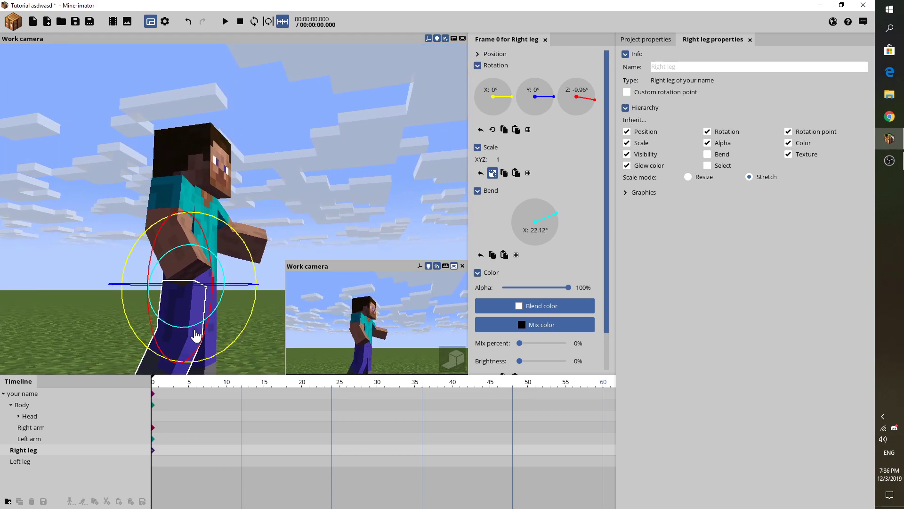
middle_click_drag(248, 361, 192, 306)
- Pose the left leg, and adjust the right leg to about -10.59° rotation on X with a 32.49° bend
left_click(222, 316)
mouse_move(192, 306)
left_mouse_down()
mouse_move(191, 291)
mouse_move(209, 308)
left_mouse_up()
mouse_move(138, 347)
left_mouse_down()
mouse_move(156, 343)
mouse_move(139, 348)
left_mouse_up()
left_click(139, 340)
left_click_drag(73, 356, 196, 317)
left_click_drag(226, 241, 202, 213)
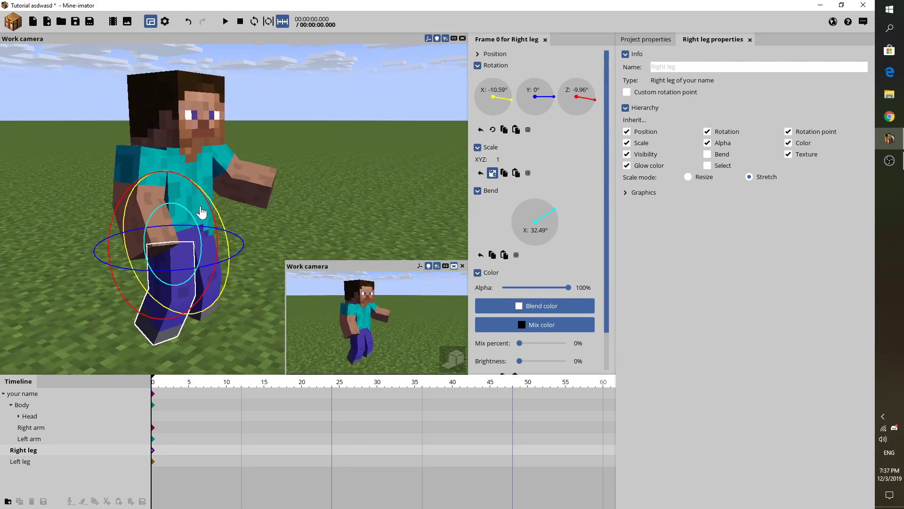
- Turn the character's head slightly and reselect the right arm
left_click(184, 223)
middle_click_drag(261, 204, 216, 216)
left_click_drag(215, 216, 190, 132)
left_click(190, 132)
left_click_drag(235, 168, 252, 173)
left_click(177, 238)
mouse_move(177, 238)
left_mouse_down()
mouse_move(157, 202)
mouse_move(181, 224)
left_mouse_up()
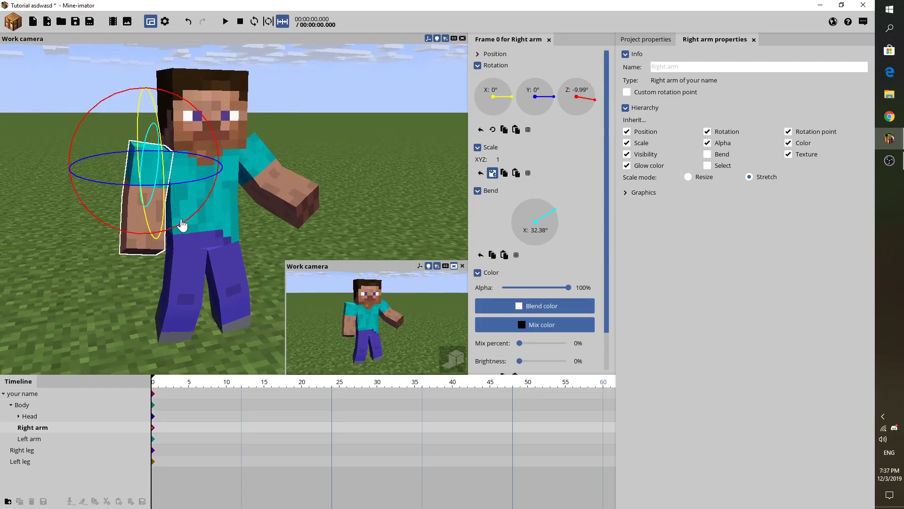
- Deselect the character and save the project
left_click(281, 211)
left_click_drag(283, 213, 305, 217)
left_click_drag(330, 219, 403, 185)
left_click(372, 230)
scroll(403, 185, "down", 3)
left_click(76, 21)
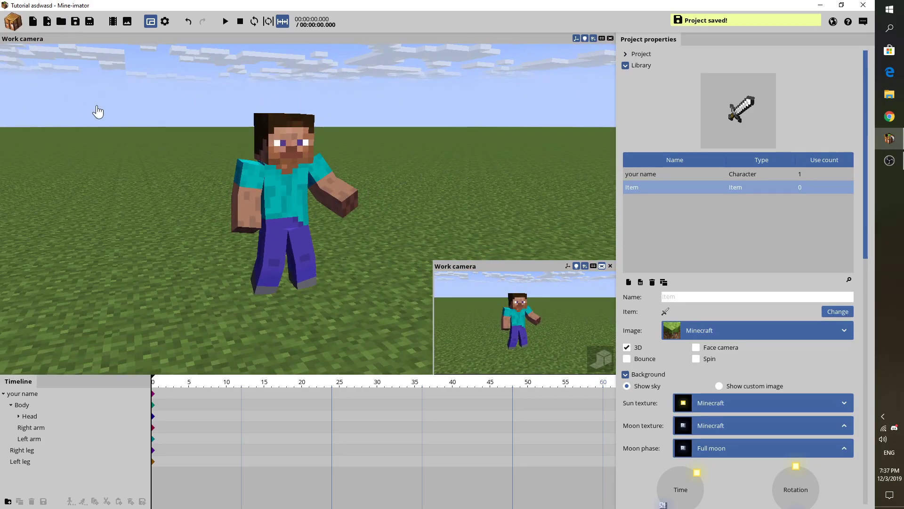
- Close Mine-imator and relaunch it from the desktop to reopen the Tutorial asdwasd project
left_click_drag(219, 134, 146, 87)
left_click(863, 5)
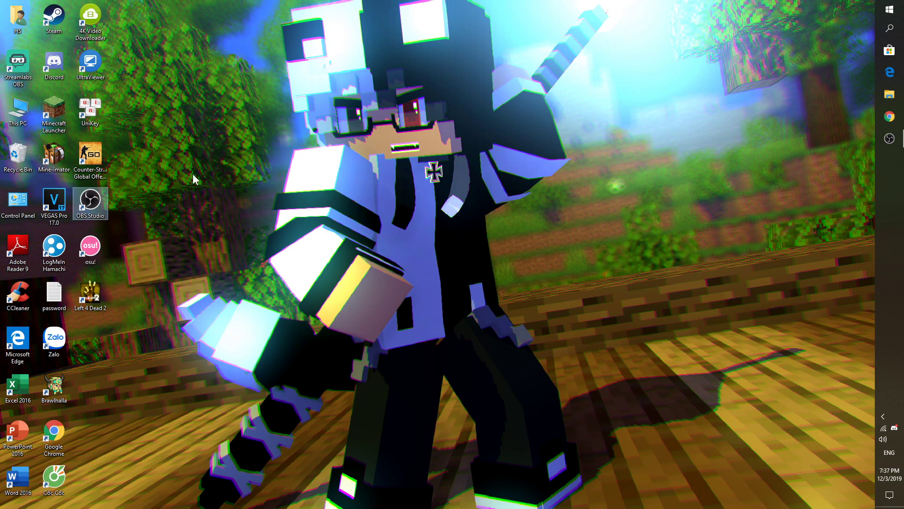
double_click(54, 158)
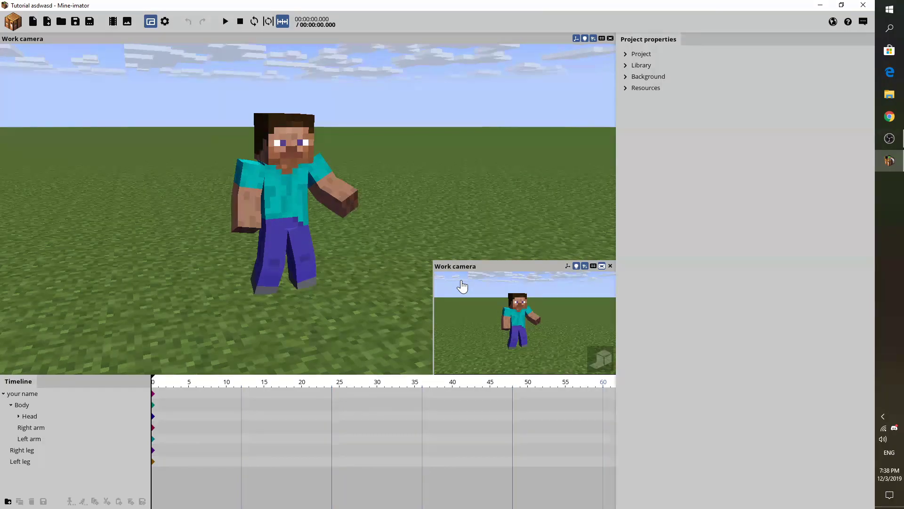
- Select the whole character, collapse its body parts on the timeline and show the project's background settings
mouse_move(360, 229)
left_mouse_down()
mouse_move(471, 263)
mouse_move(480, 244)
mouse_move(367, 268)
mouse_move(347, 232)
left_mouse_up()
left_click(13, 393)
left_click(3, 394)
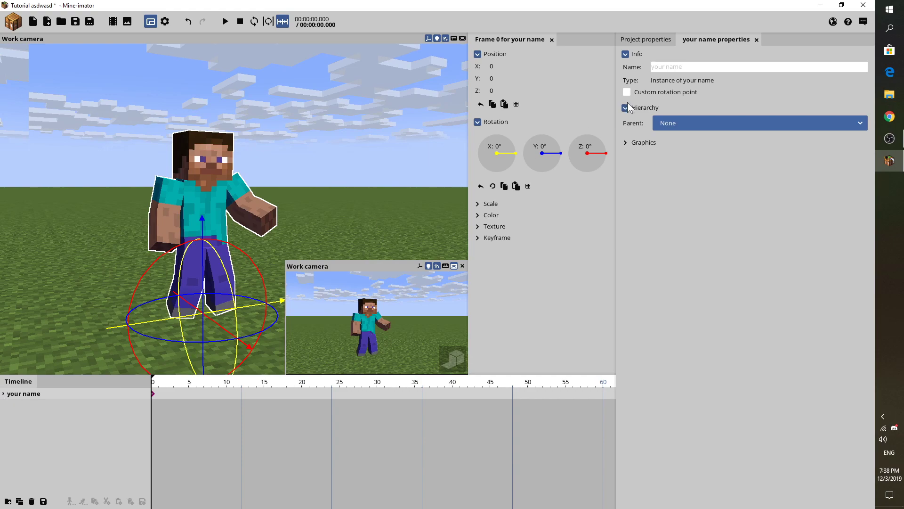
left_click(649, 40)
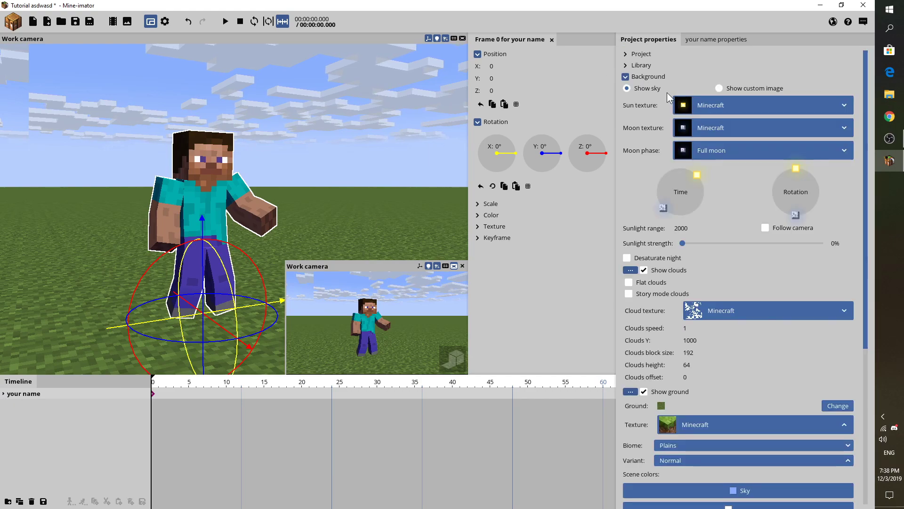
left_click_drag(285, 140, 278, 113)
left_click_drag(865, 187, 843, 143)
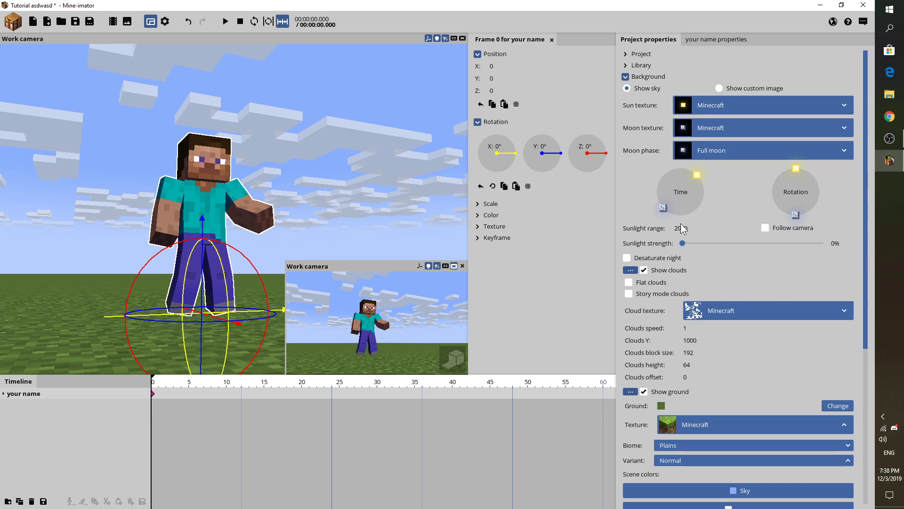
- Shift the background's time of day slightly by moving the sun along its time dial
mouse_move(660, 227)
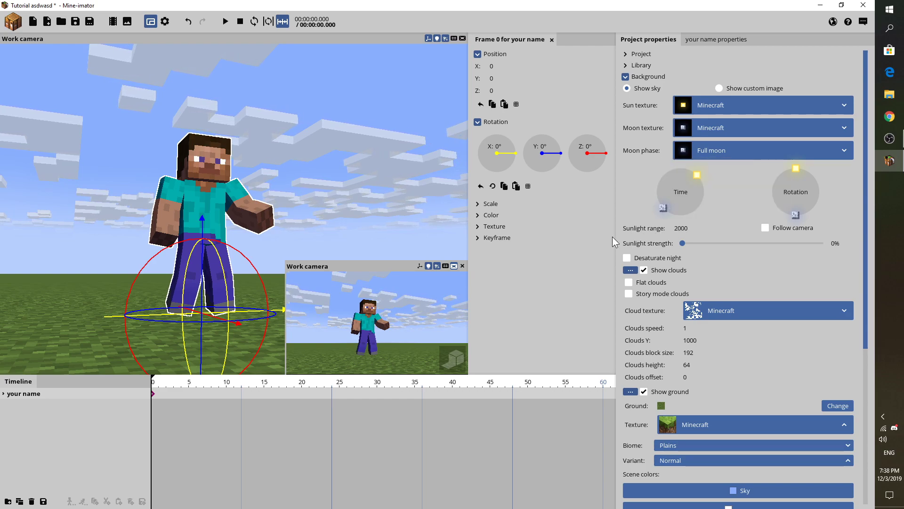
mouse_move(693, 176)
left_mouse_down()
mouse_move(705, 196)
mouse_move(704, 175)
left_mouse_up()
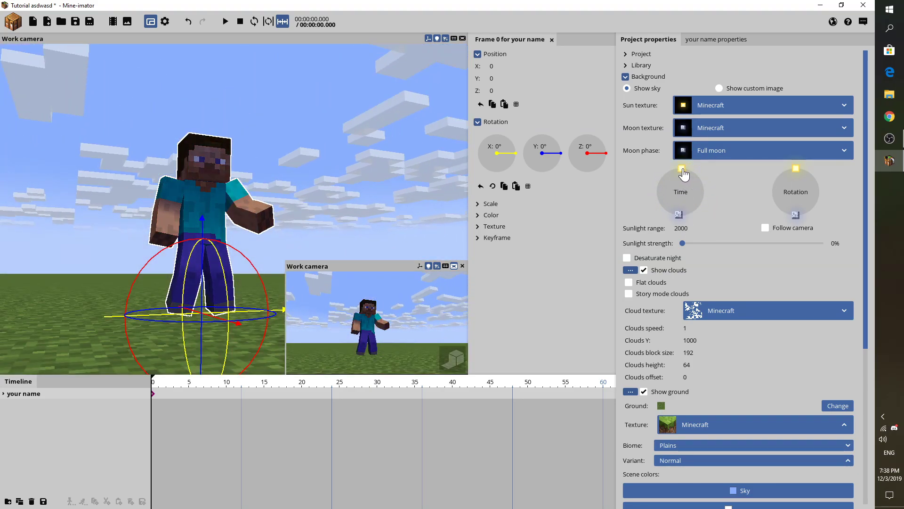
mouse_move(688, 176)
left_mouse_down()
mouse_move(707, 199)
mouse_move(691, 216)
mouse_move(657, 191)
mouse_move(674, 175)
mouse_move(692, 176)
left_mouse_up()
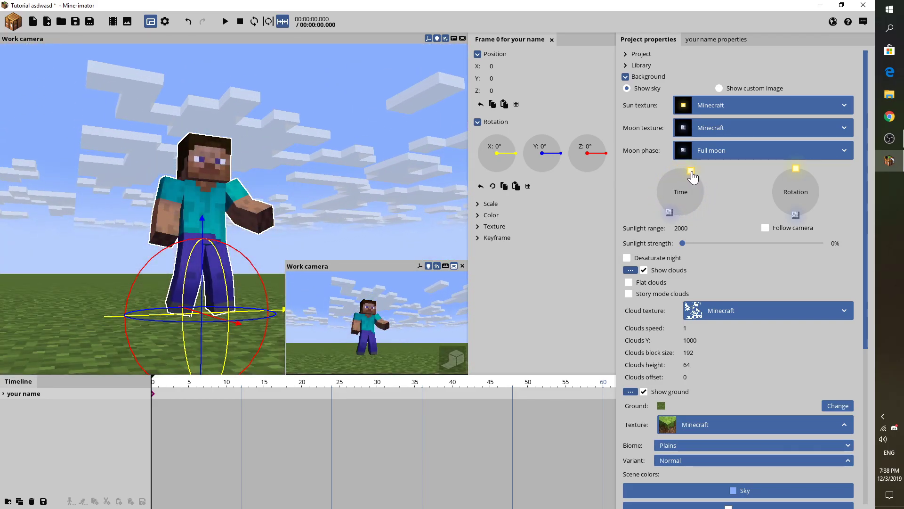
- Swing the sun's rotation to the opposite side of its dial and bring it back close to the top
left_click_drag(802, 177, 786, 230)
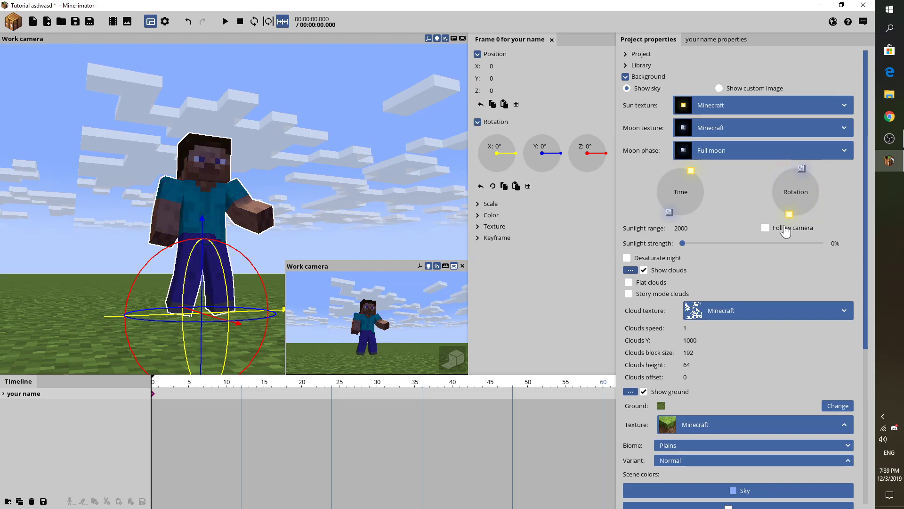
left_click_drag(403, 134, 384, 135)
mouse_move(384, 136)
right_mouse_down()
mouse_move(368, 80)
mouse_move(367, 136)
right_mouse_up()
mouse_move(783, 212)
left_mouse_down()
mouse_move(771, 178)
mouse_move(791, 194)
mouse_move(767, 178)
mouse_move(807, 160)
left_mouse_up()
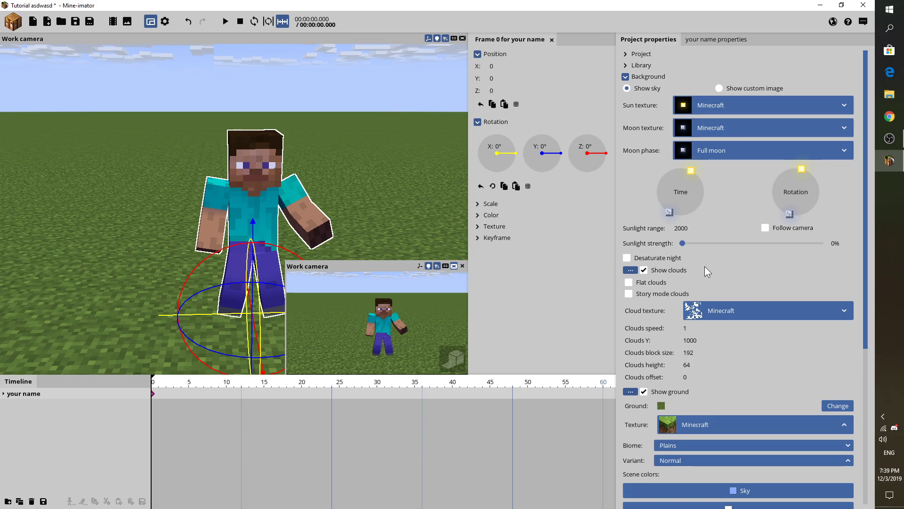
- Turn off the clouds in the background and inspect the clear sky around the character
left_click_drag(364, 159, 391, 144)
left_click(644, 270)
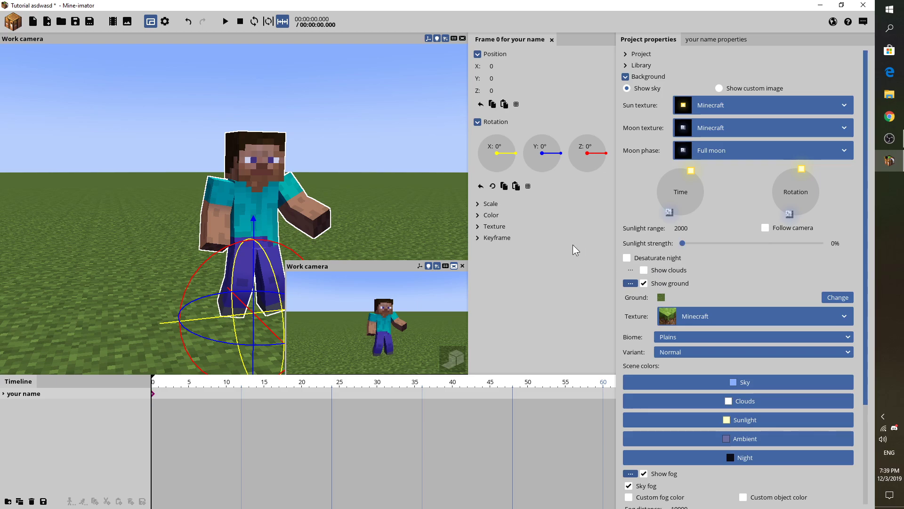
left_click_drag(302, 135, 371, 127)
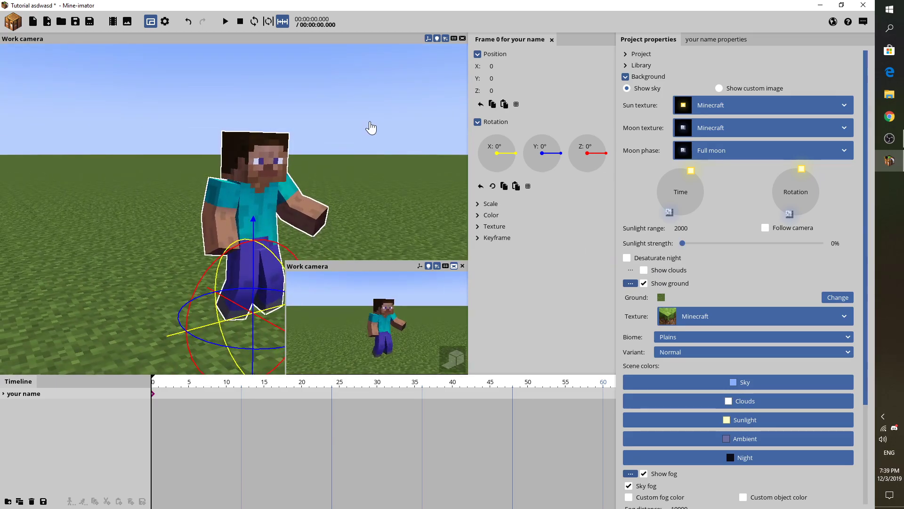
right_click_drag(304, 158, 151, 66)
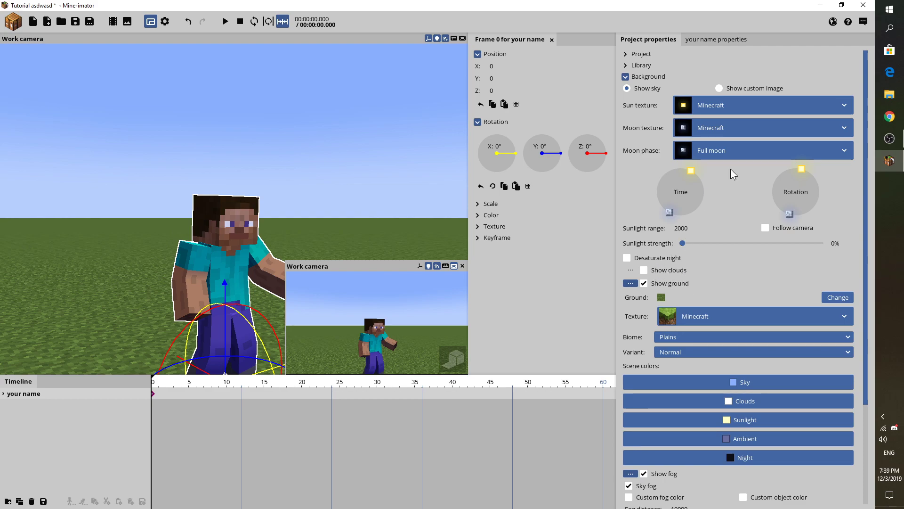
- Switch the background to a custom image and choose noôoooo
left_click(740, 88)
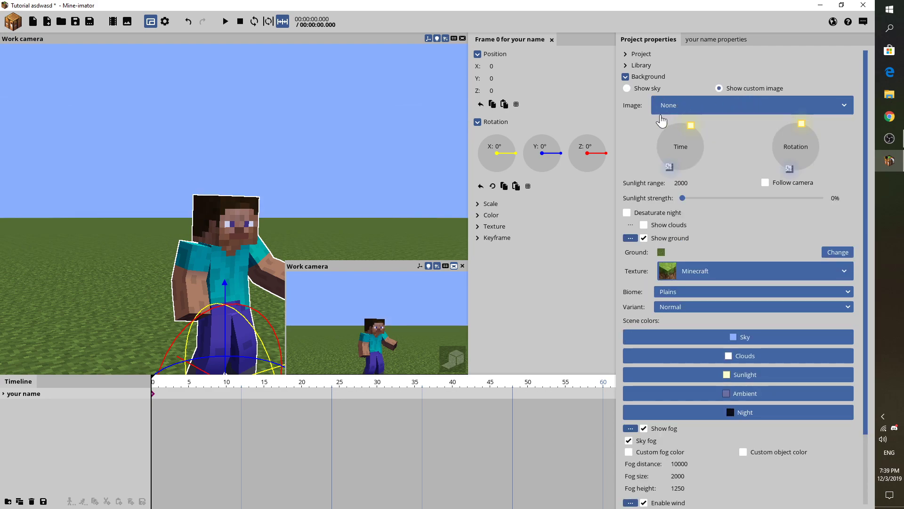
left_click(740, 107)
left_click(714, 162)
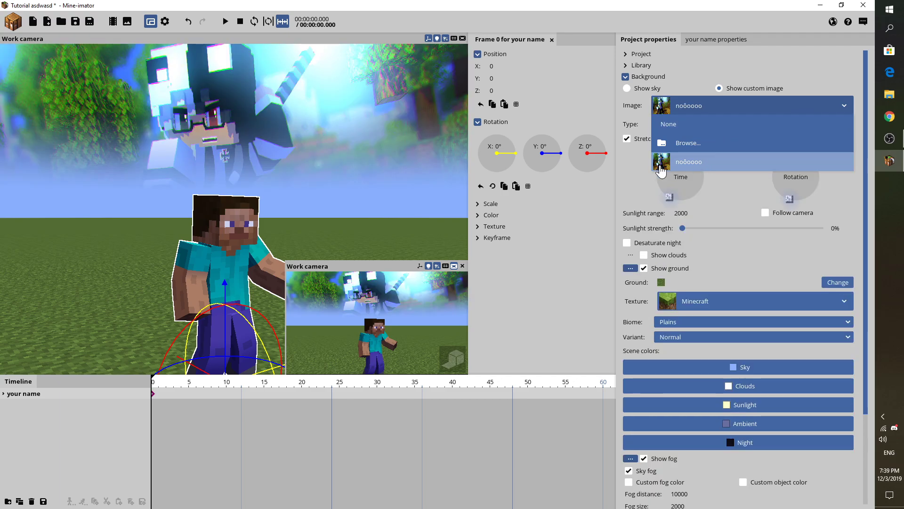
mouse_move(373, 188)
right_mouse_down()
mouse_move(329, 167)
mouse_move(373, 187)
right_mouse_up()
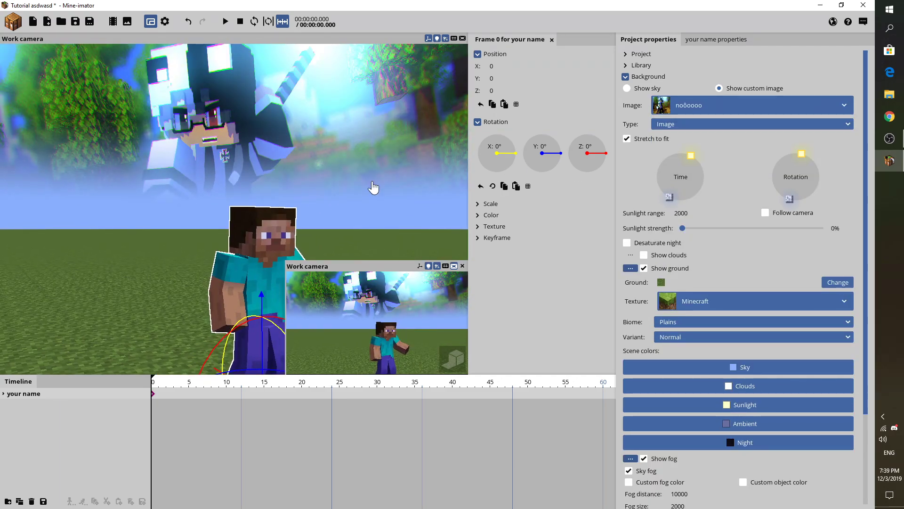
- Browse for another background image, close the file dialog without choosing one, and return the background to the sky
left_click(787, 116)
left_click(738, 141)
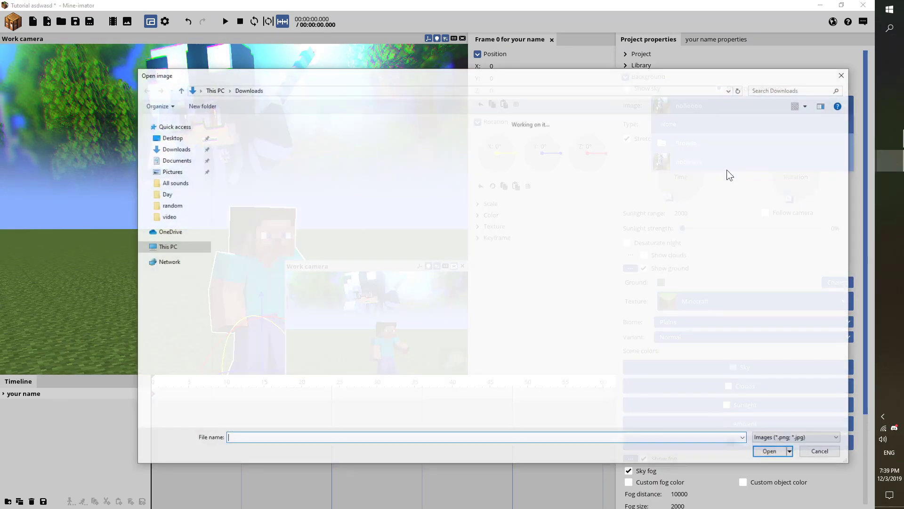
left_click(842, 74)
left_click(773, 107)
left_click(647, 89)
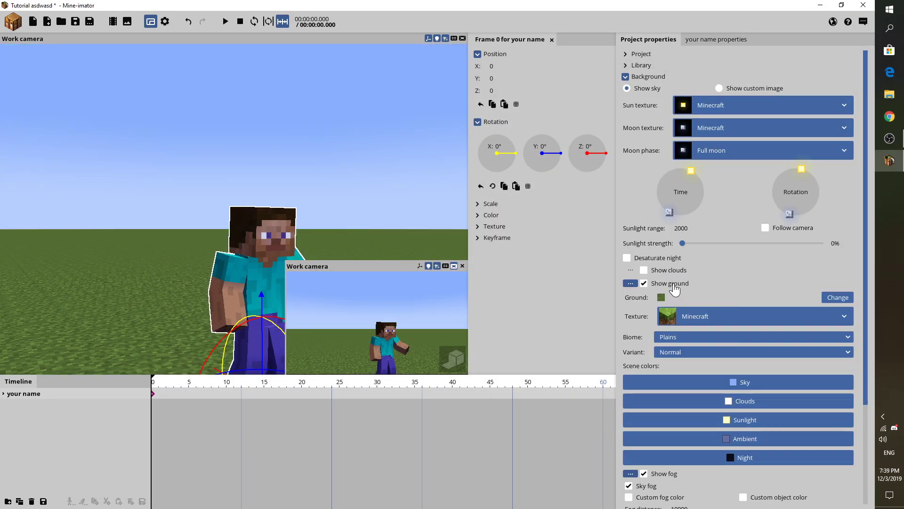
- Hide the ground and show it again
left_click(674, 285)
left_click(673, 285)
- Try out a variety of block textures for the ground, and return to the grass texture
scroll(872, 218, "down", 5)
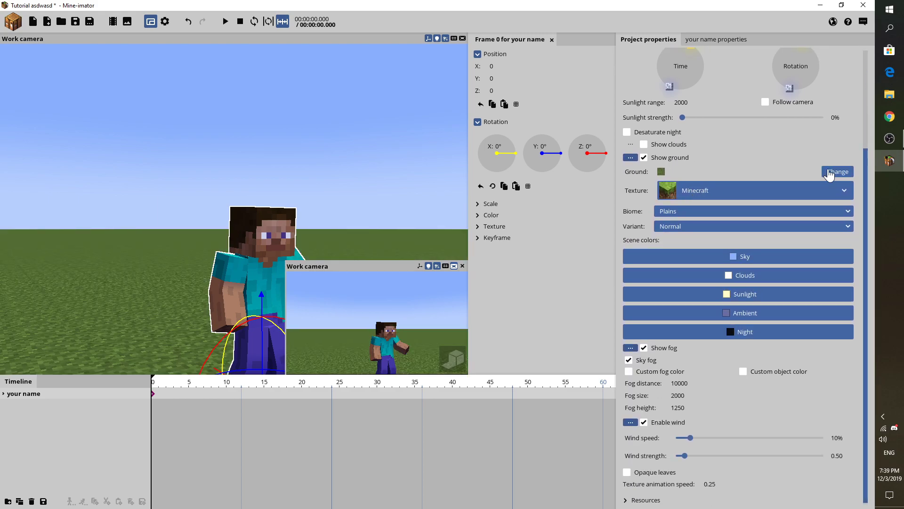
left_click(830, 172)
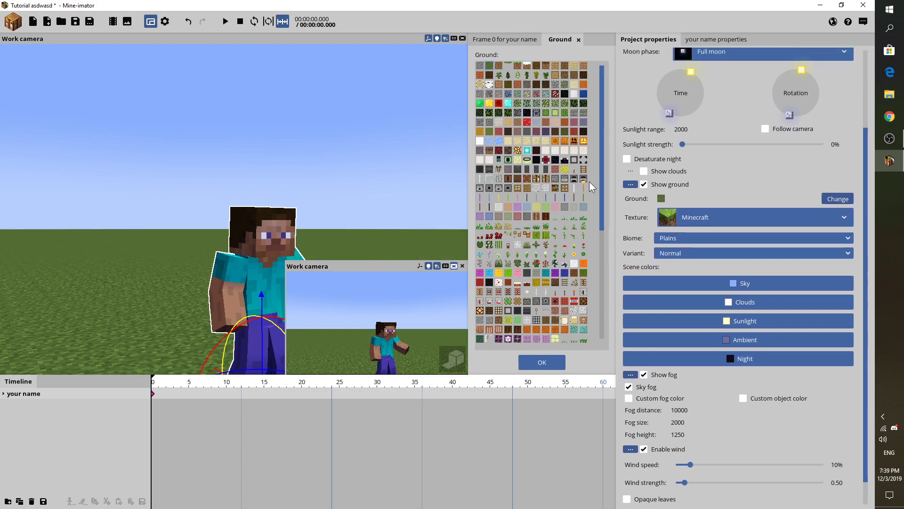
left_click(583, 186)
left_click(527, 254)
left_click(535, 272)
left_click(554, 302)
left_click(555, 319)
left_click_drag(603, 226, 579, 142)
left_click(584, 294)
left_click(539, 291)
left_click(537, 276)
left_click(576, 282)
left_click(572, 309)
left_click(537, 329)
left_click(529, 330)
left_click(556, 330)
left_click(544, 329)
left_click(481, 67)
left_click(488, 70)
left_click(490, 67)
left_click(558, 362)
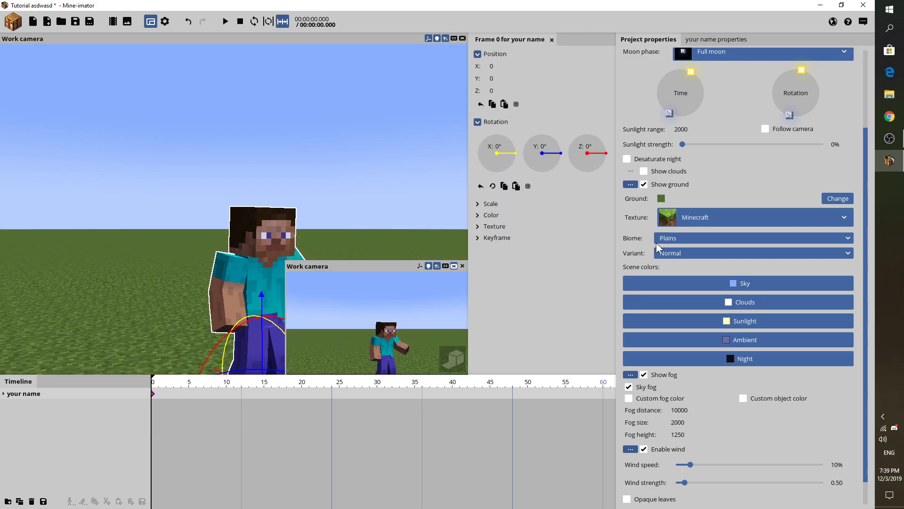
- Browse for an image or resource pack for the ground texture, and close the file dialog without choosing one
left_click(675, 226)
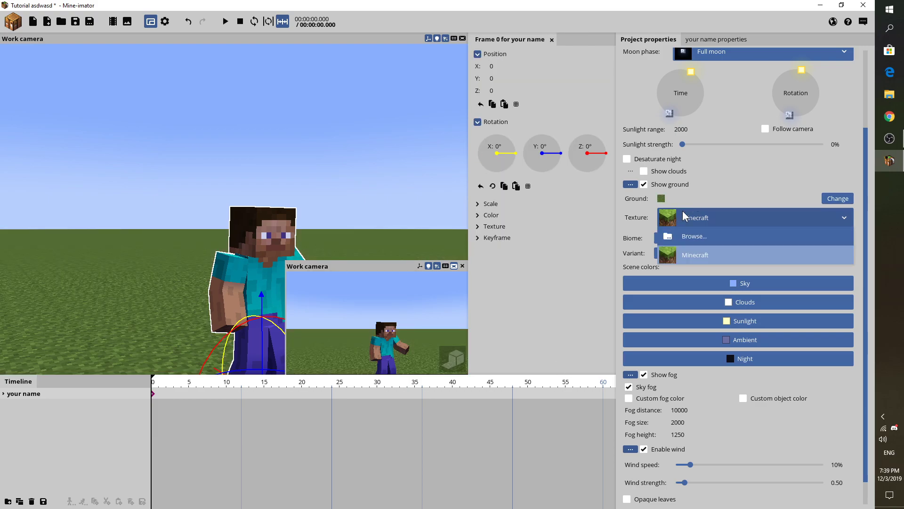
left_click(685, 217)
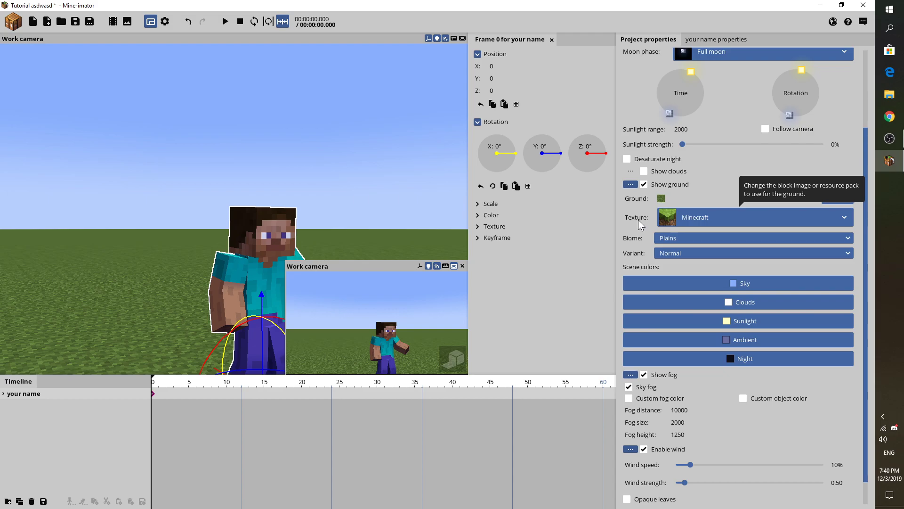
left_click(679, 217)
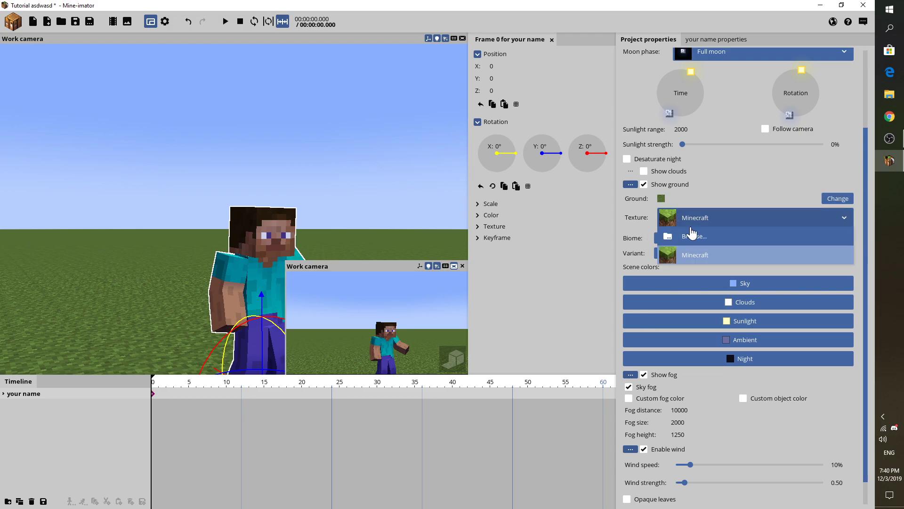
left_click(688, 241)
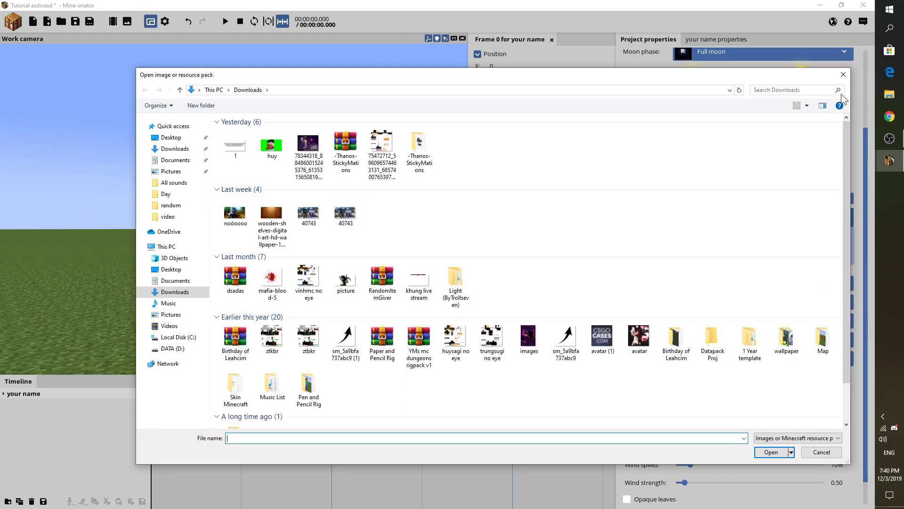
left_click(841, 76)
- Set the background's biome to Custom
left_click(787, 241)
left_click(771, 249)
left_click(770, 248)
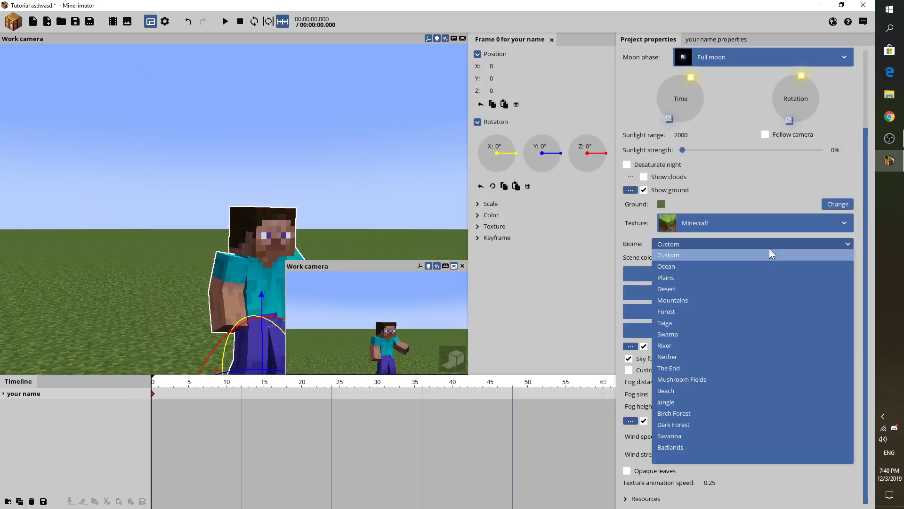
left_click(742, 239)
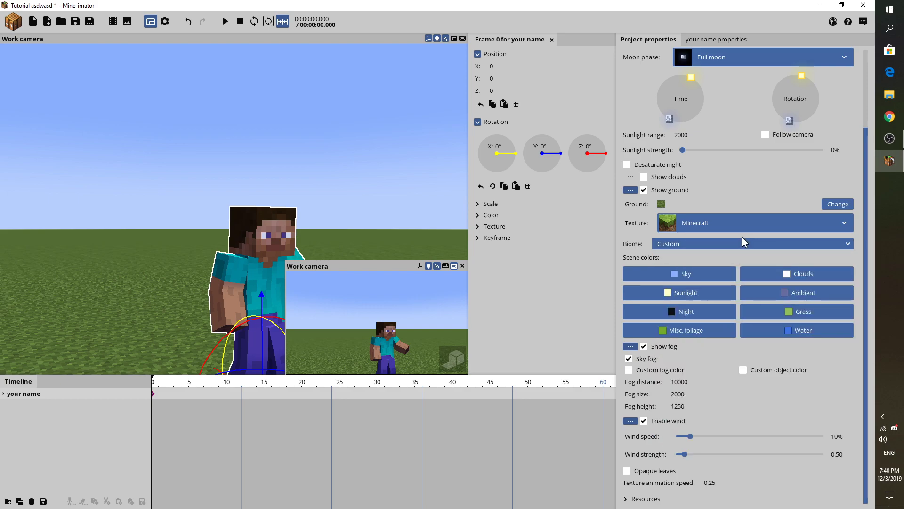
- Set the background biome to Plains and try out its Snowy Tundra and Sunflower Plains variants
left_click(688, 244)
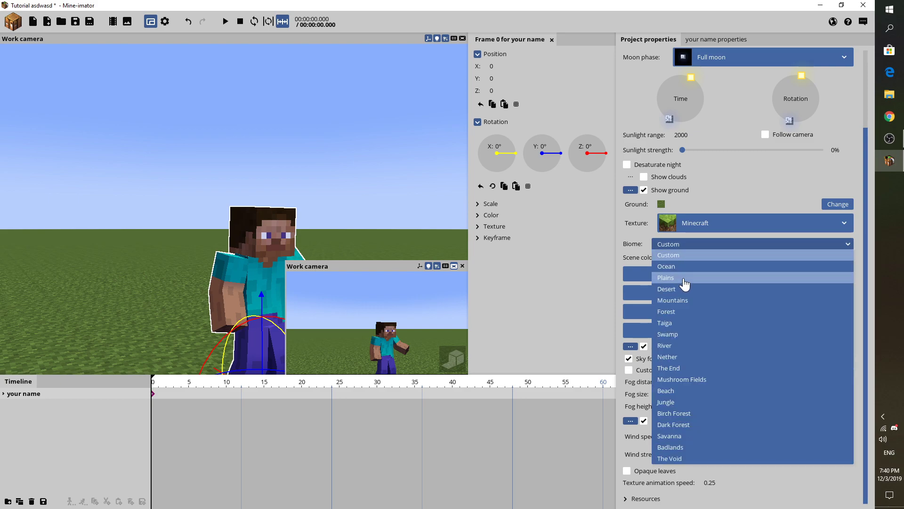
left_click(685, 279)
left_click(686, 258)
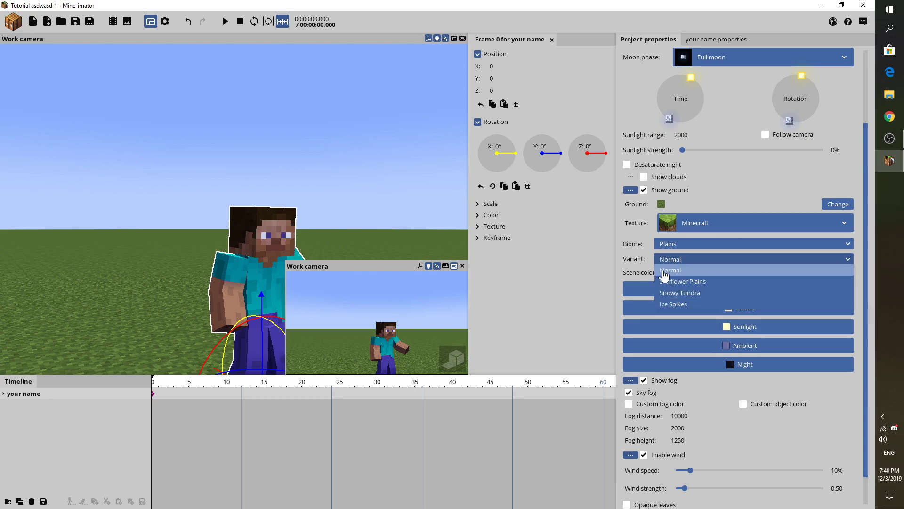
left_click(687, 297)
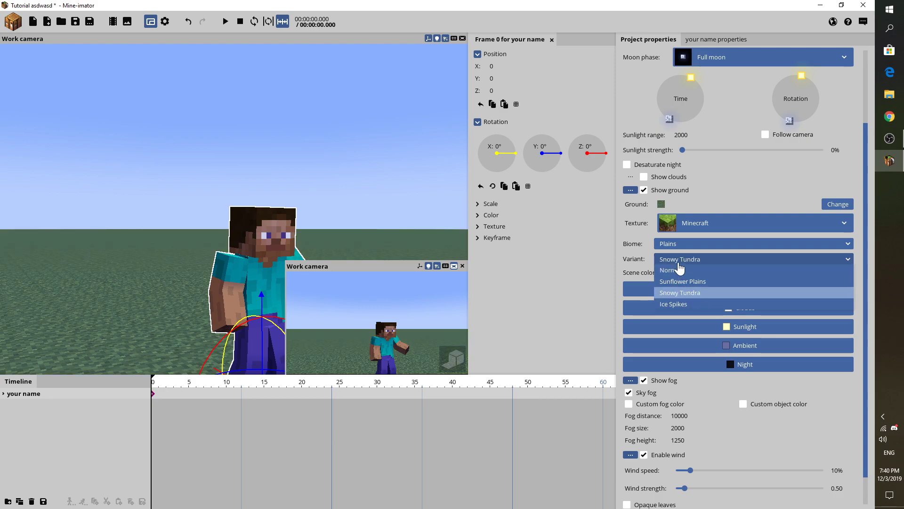
left_click(679, 259)
left_click(679, 281)
left_click(676, 264)
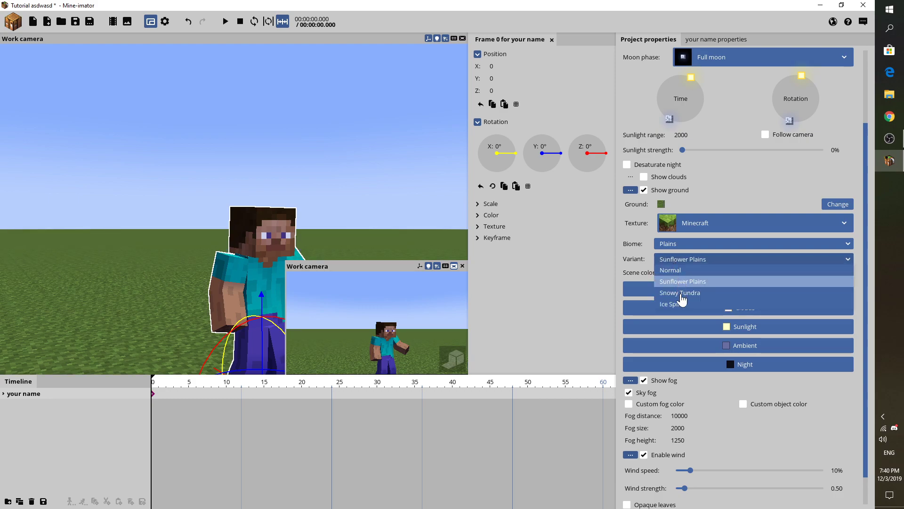
left_click(682, 312)
- Compare the Plains variants once more with the ground in full view, and return the variant to Normal
left_click_drag(424, 206, 646, 300)
left_click(685, 260)
left_click(682, 281)
left_click(682, 259)
left_click(679, 275)
left_click(679, 281)
left_click(683, 259)
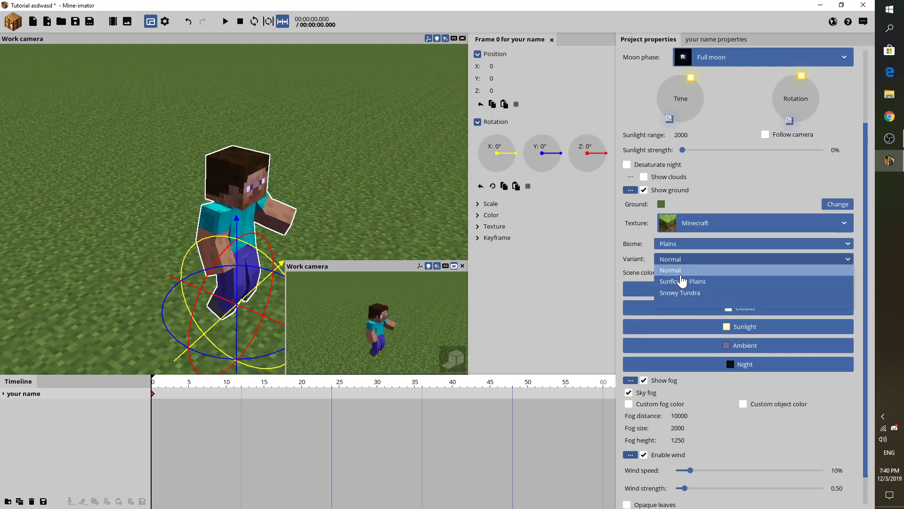
left_click(680, 293)
left_click(682, 260)
left_click(674, 270)
left_click(682, 259)
left_click(667, 271)
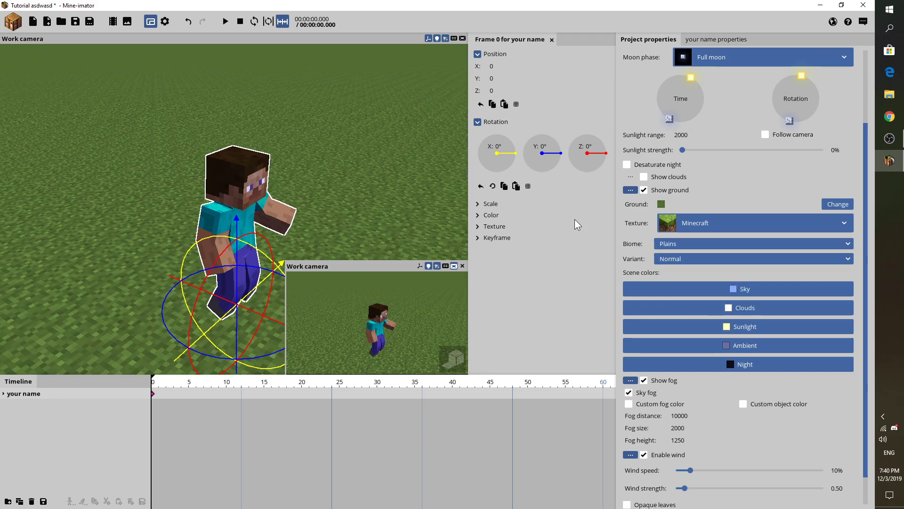
left_click_drag(330, 245, 235, 200)
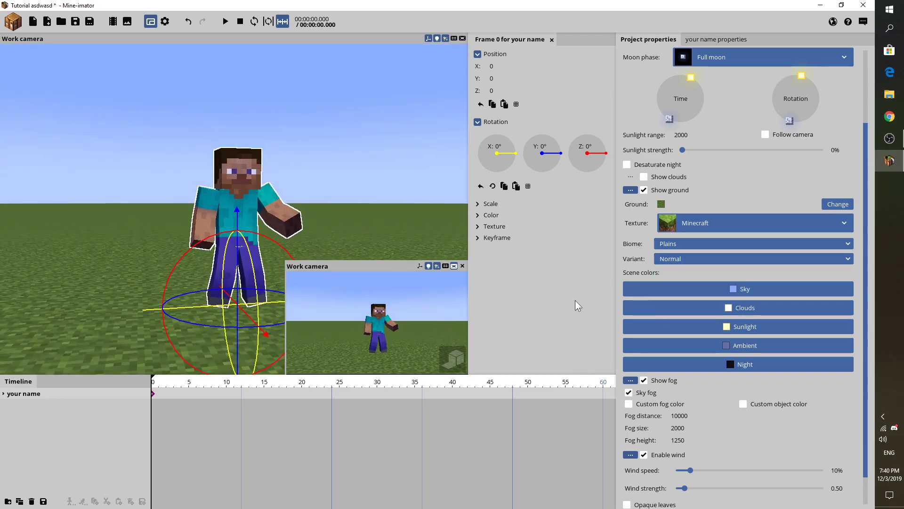
- Try out different sky colors in the color picker and settle on a light blue
scroll(857, 331, "down", 1)
left_click(761, 263)
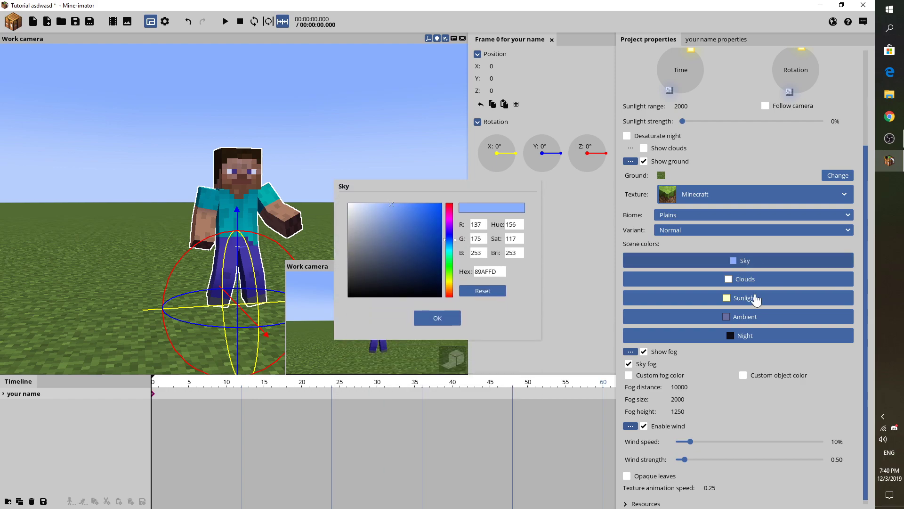
left_click_drag(421, 226, 615, 97)
left_click_drag(570, 156, 532, 109)
left_click(568, 223)
- Show the clouds, try out different cloud colors, and keep them white (FFFFFF)
left_click(666, 280)
left_click_drag(649, 100, 484, 175)
left_click(668, 149)
left_click_drag(413, 205, 356, 173)
left_click_drag(426, 217, 430, 300)
left_click_drag(416, 189, 325, 188)
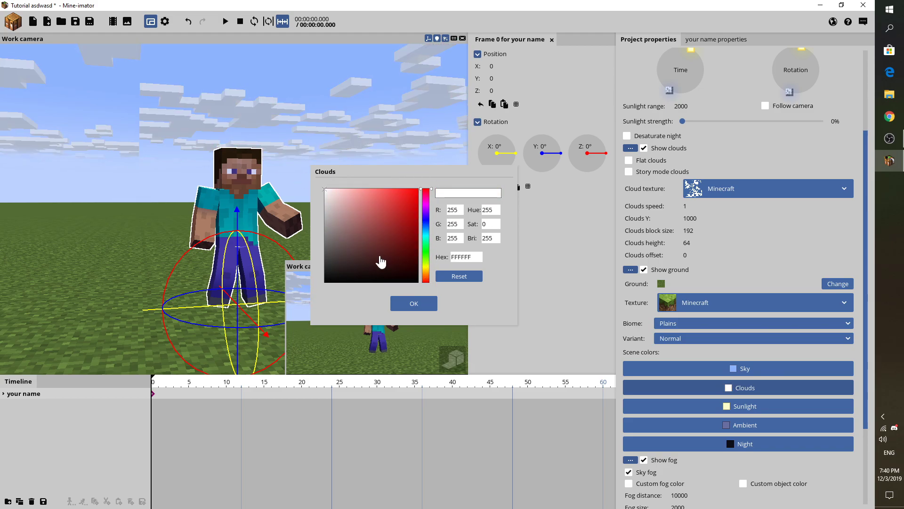
left_click(414, 305)
- Try out several sunlight colors and set a muted, dark yellow, 928C5E
left_click(740, 406)
left_click_drag(432, 177, 591, 156)
left_click_drag(541, 217, 625, 151)
left_click_drag(585, 207, 586, 170)
left_click_drag(546, 182, 518, 210)
left_click(587, 254)
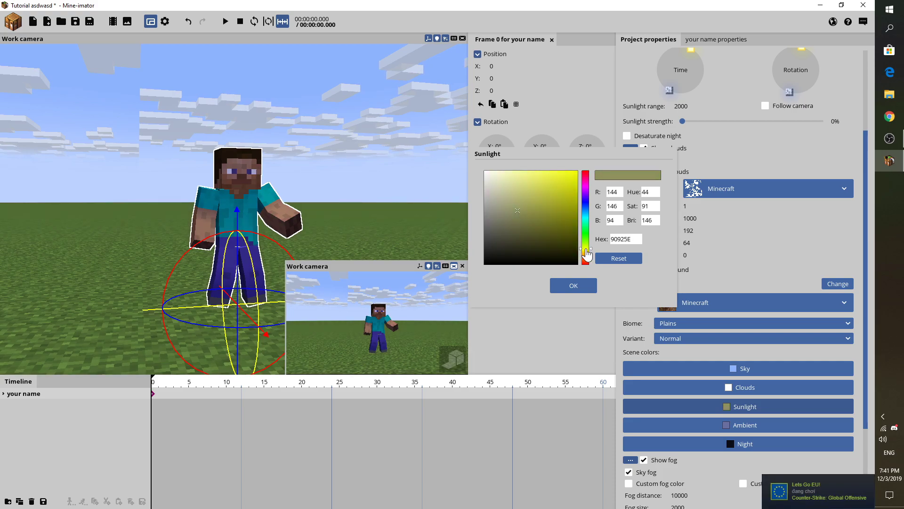
left_click(571, 285)
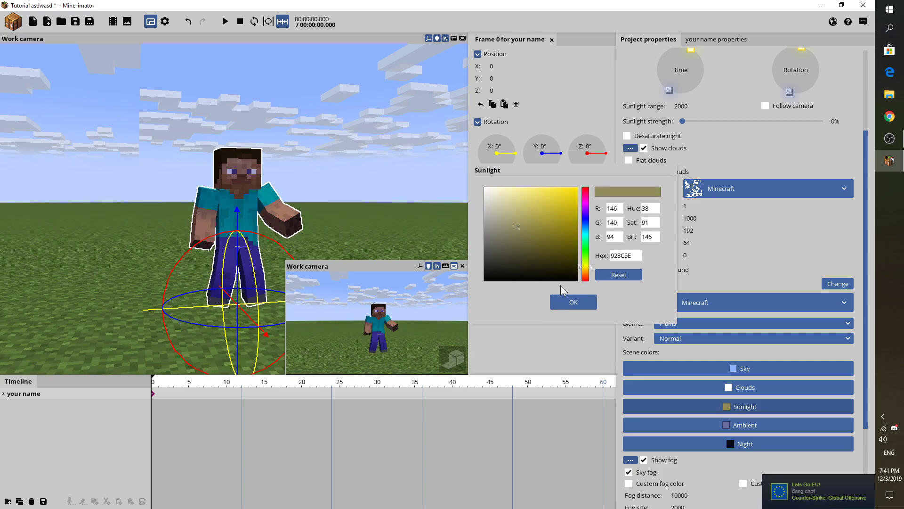
- Set the ambient scene color to a fully saturated blue, 1200FF
left_click(706, 429)
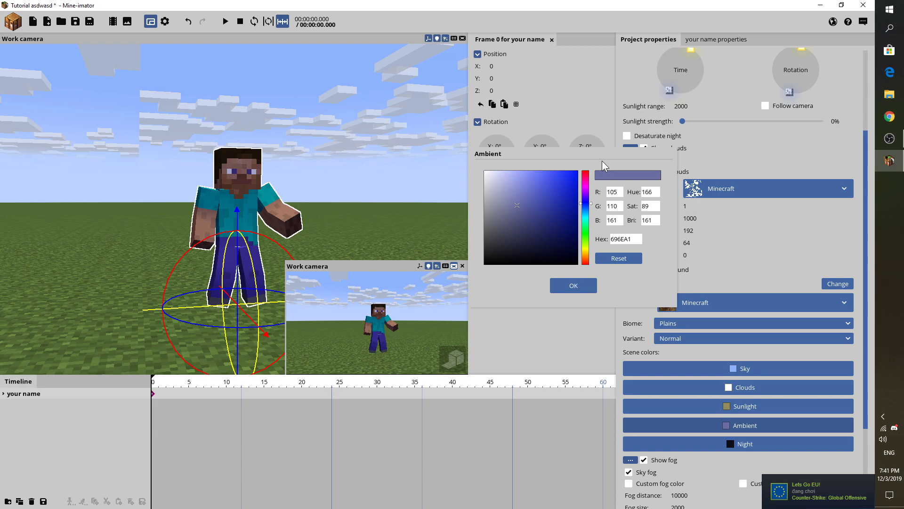
left_click_drag(542, 214, 597, 163)
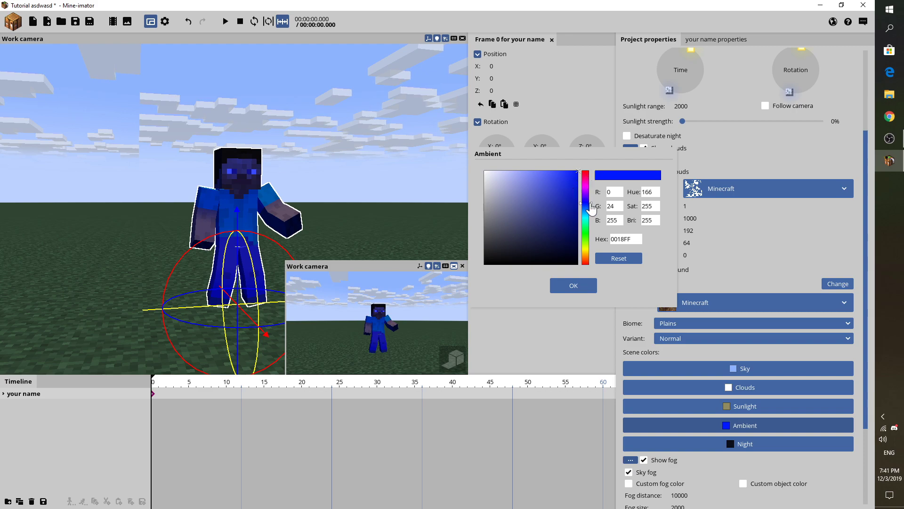
left_click(687, 443)
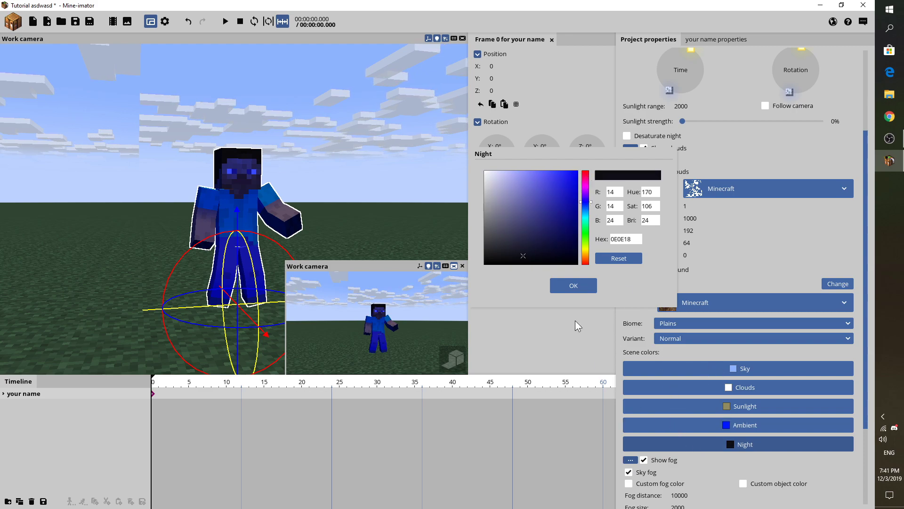
left_click(682, 426)
left_click_drag(340, 192, 330, 207)
left_click_drag(593, 197, 579, 161)
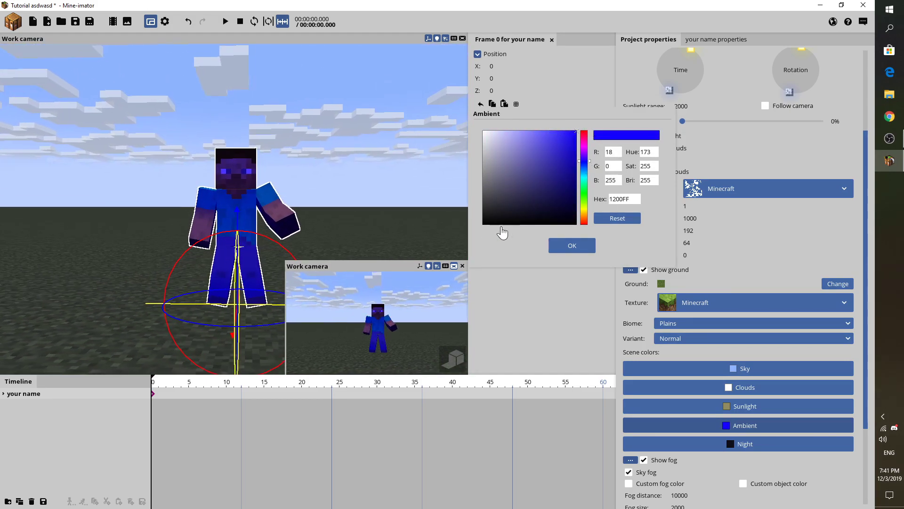
left_click(572, 245)
- Set the night scene color to a bright blue and turn the time of day to night
left_click(738, 444)
left_click_drag(517, 206, 546, 133)
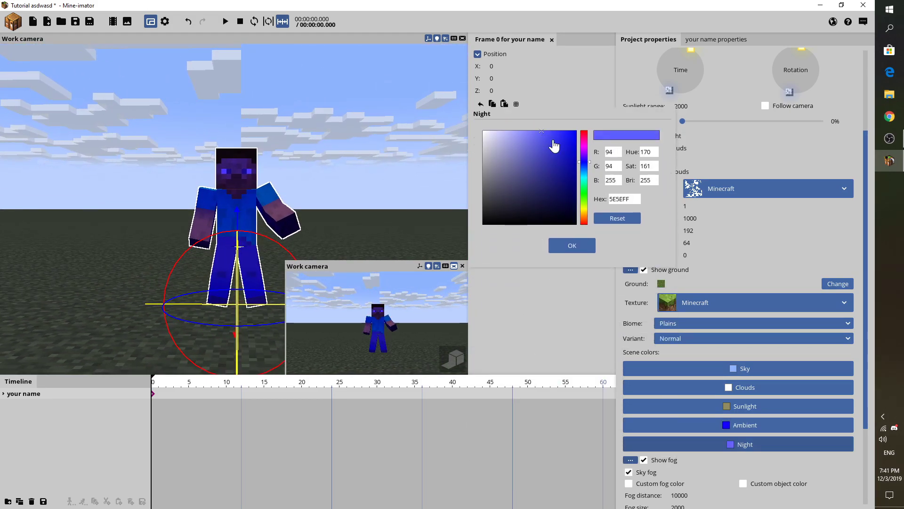
left_click(568, 240)
left_click_drag(668, 89, 669, 49)
left_click_drag(393, 133, 328, 142)
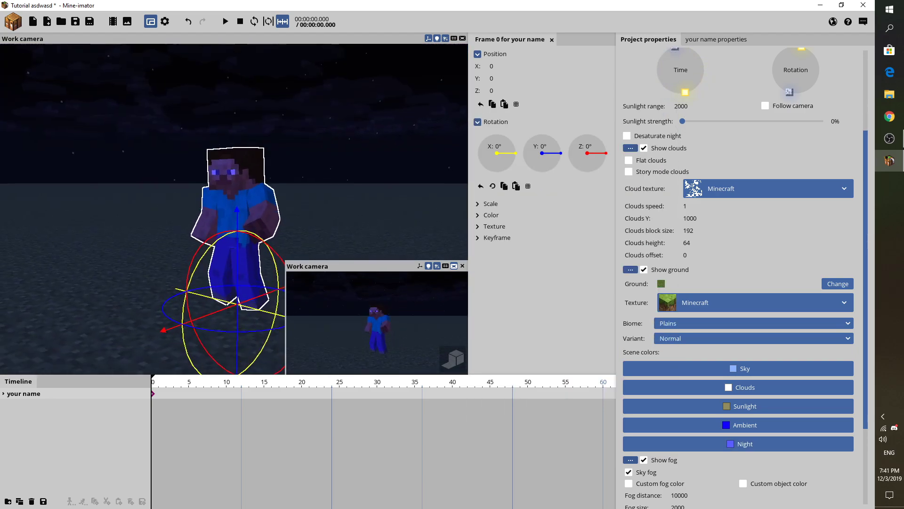
- Readjust the night scene color to a slightly duller blue-violet, about 6464E5, and deselect the character
left_click(671, 443)
left_click_drag(488, 204, 539, 148)
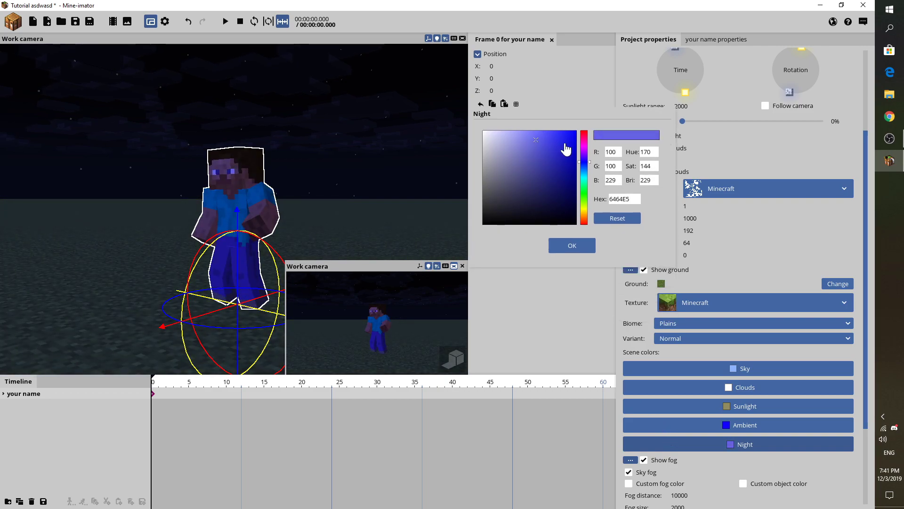
left_click(434, 131)
left_click(572, 245)
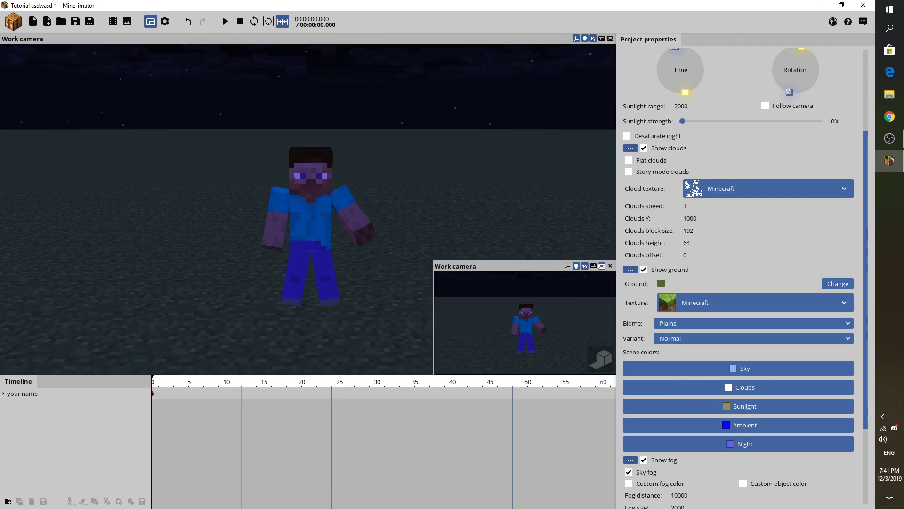
- Toggle the fog off and on to compare the night scene, and leave the fog hidden
scroll(475, 204, "down", 5)
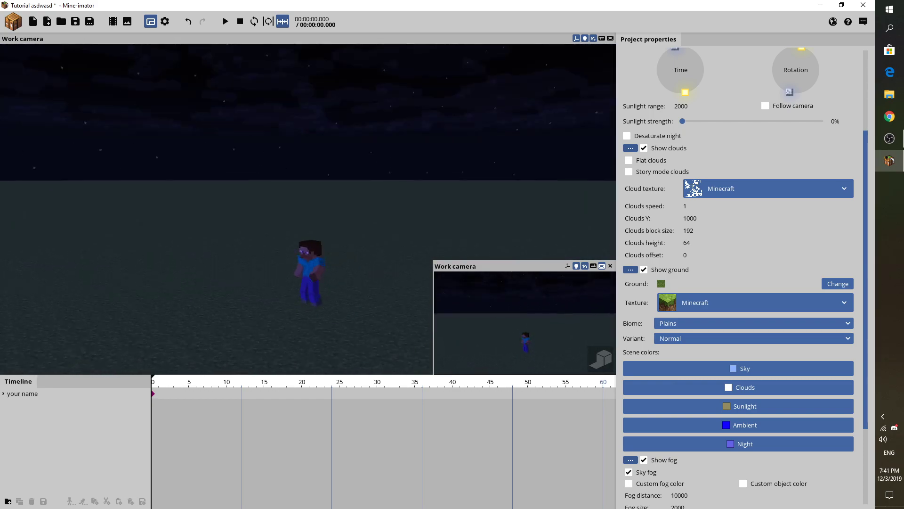
scroll(422, 218, "up", 6)
left_click_drag(422, 218, 670, 316)
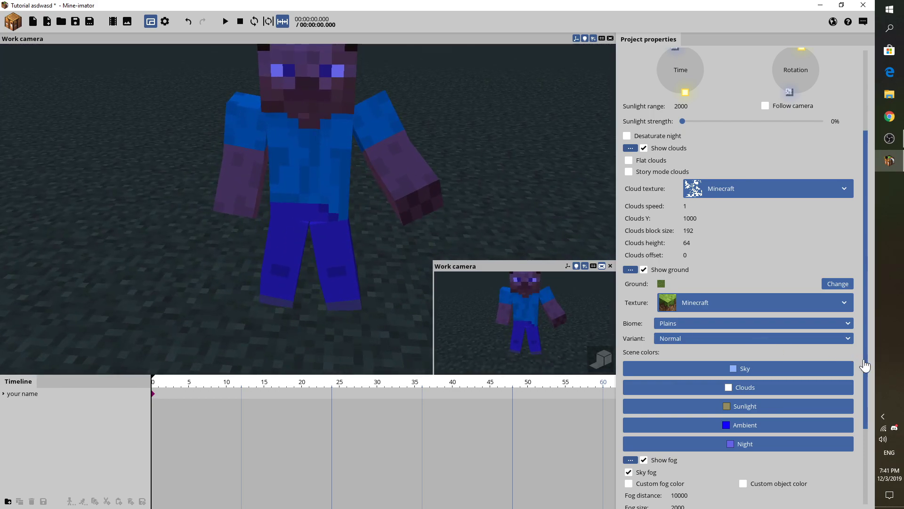
scroll(761, 409, "down", 4)
left_click_drag(174, 221, 414, 256)
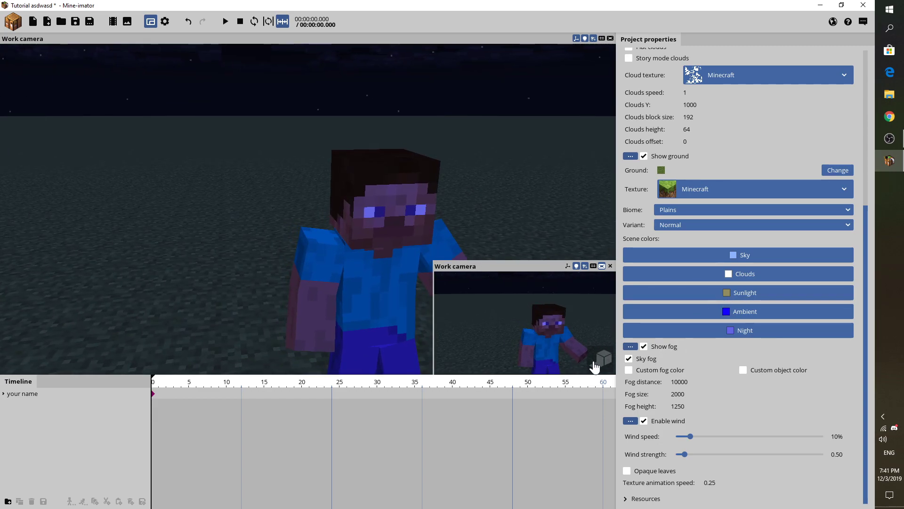
left_click(664, 350)
right_click_drag(215, 178, 223, 131)
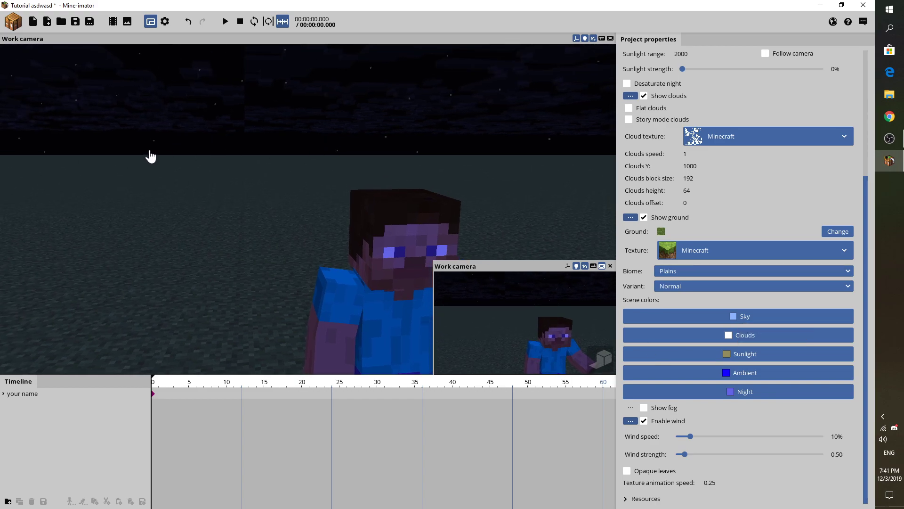
left_click(652, 409)
left_click(652, 410)
left_click(651, 410)
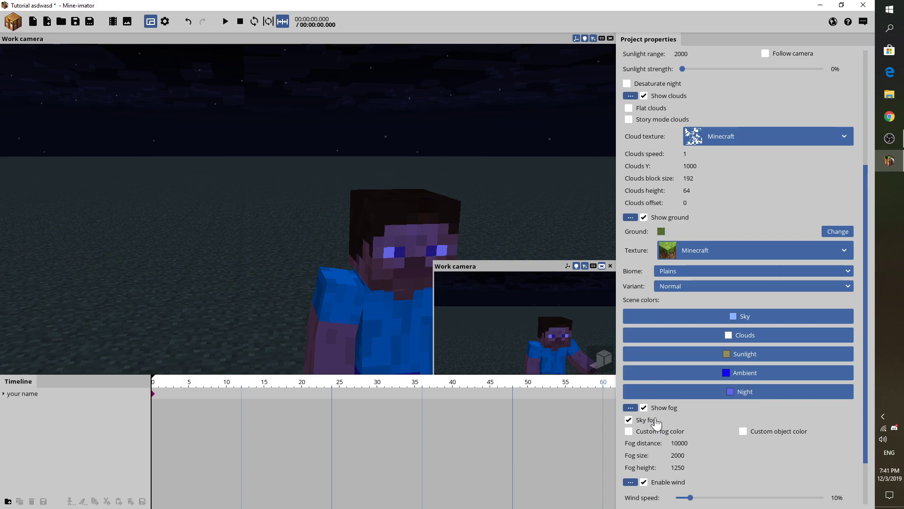
left_click(644, 408)
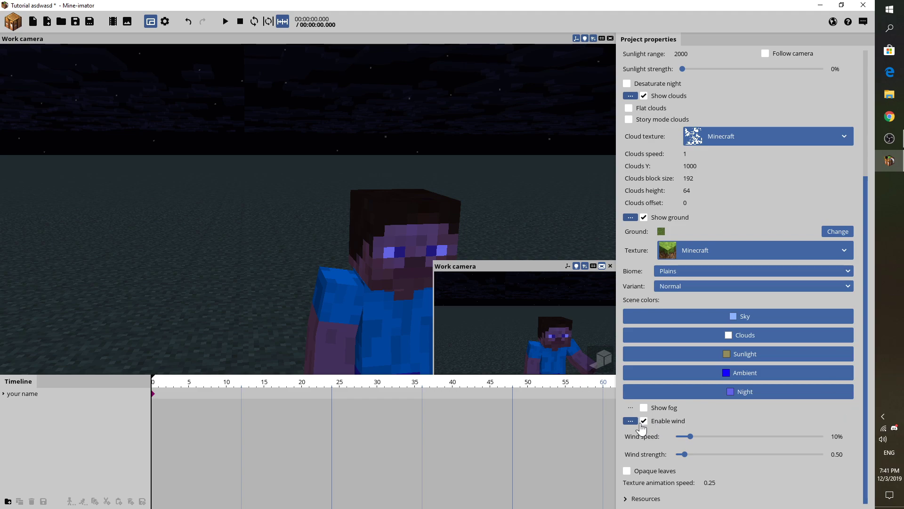
- Set the wind speed to 9%, and turn opaque leaves on and off again
left_click_drag(292, 256, 279, 273)
scroll(292, 275, "down", 4)
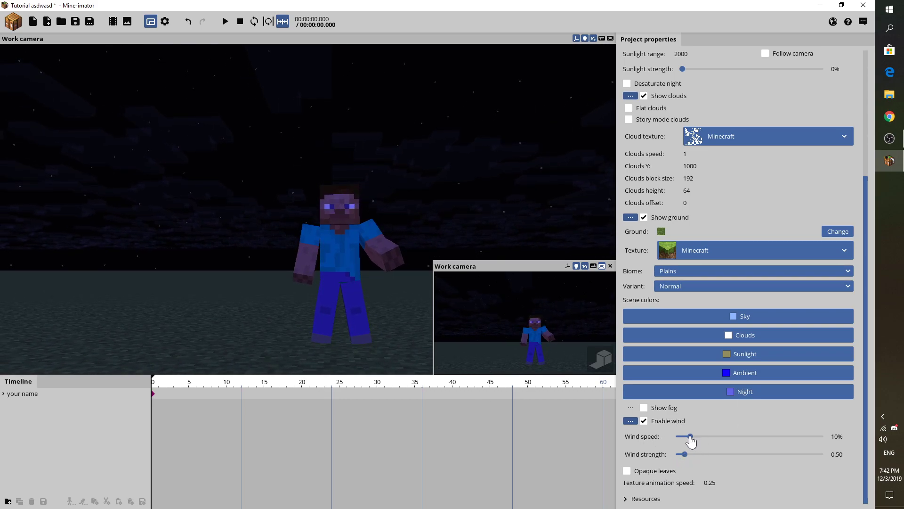
left_click_drag(747, 441, 697, 438)
right_click_drag(298, 292, 302, 296)
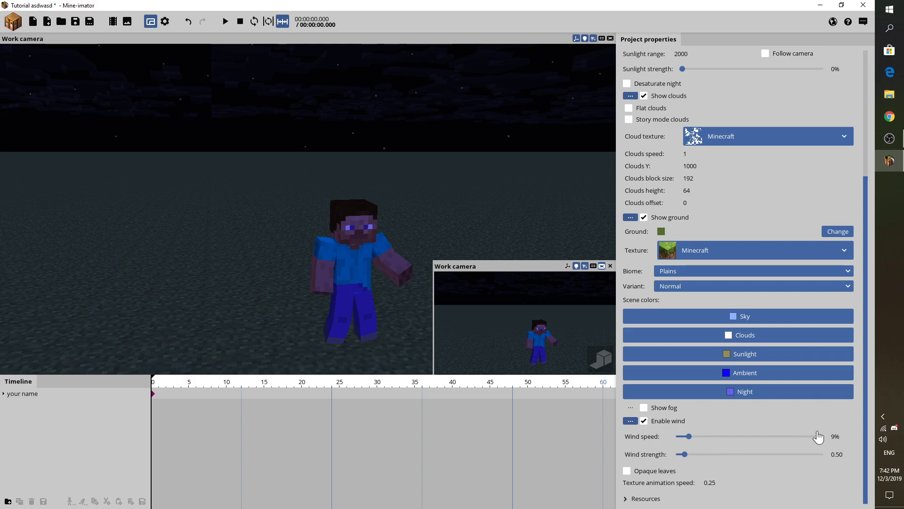
left_click(669, 473)
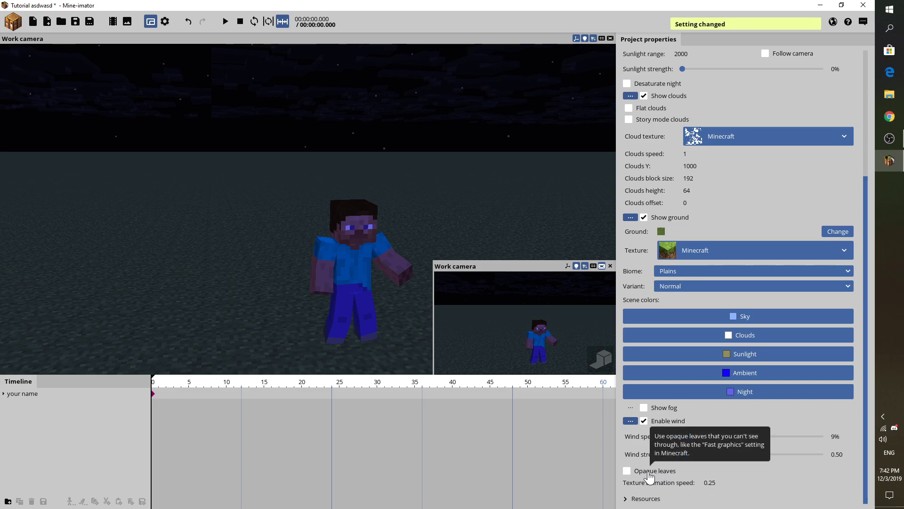
left_click(649, 471)
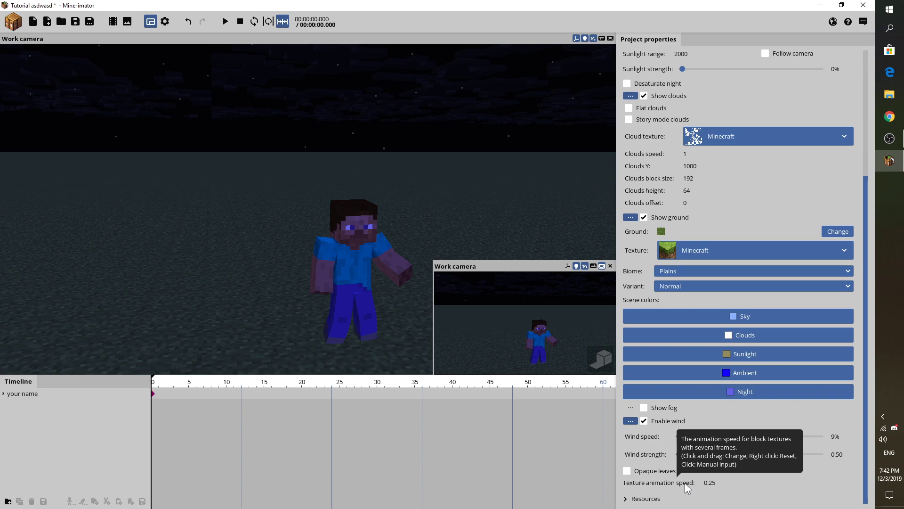
- Expand the project's resources, look through the listed resource pack and texture, try sorting by name, and collapse the section
left_click(640, 500)
left_click_drag(864, 330, 863, 456)
left_click(700, 404)
left_click(702, 393)
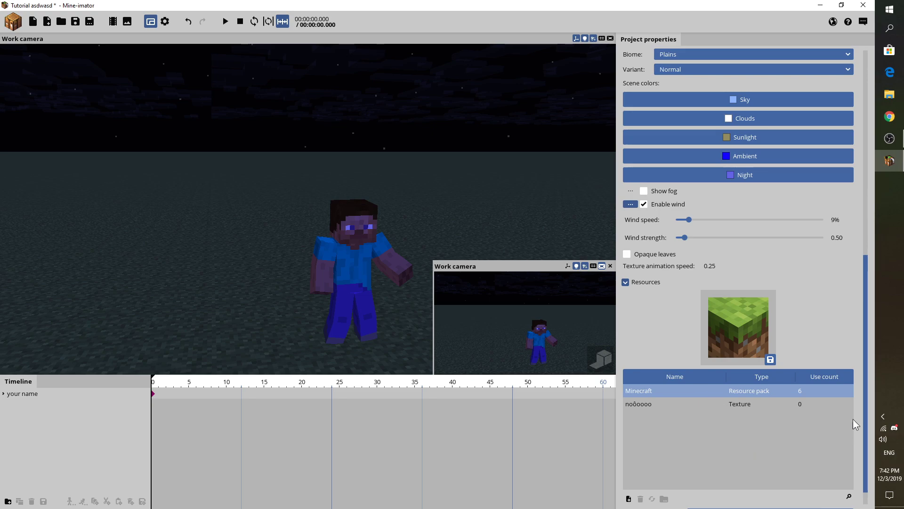
scroll(854, 452, "down", 1)
left_click(667, 384)
left_click(665, 370)
left_click(666, 383)
left_click(662, 370)
left_click(659, 381)
scroll(657, 386, "up", 1)
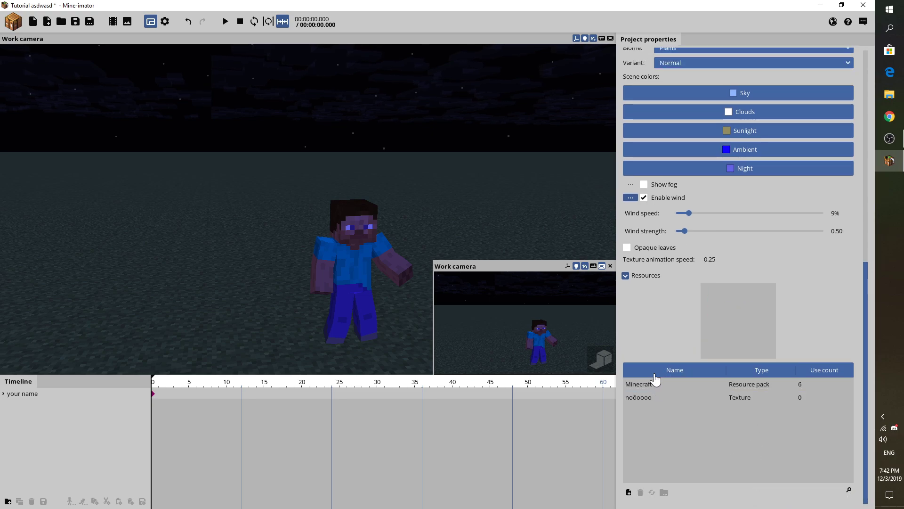
left_click(643, 277)
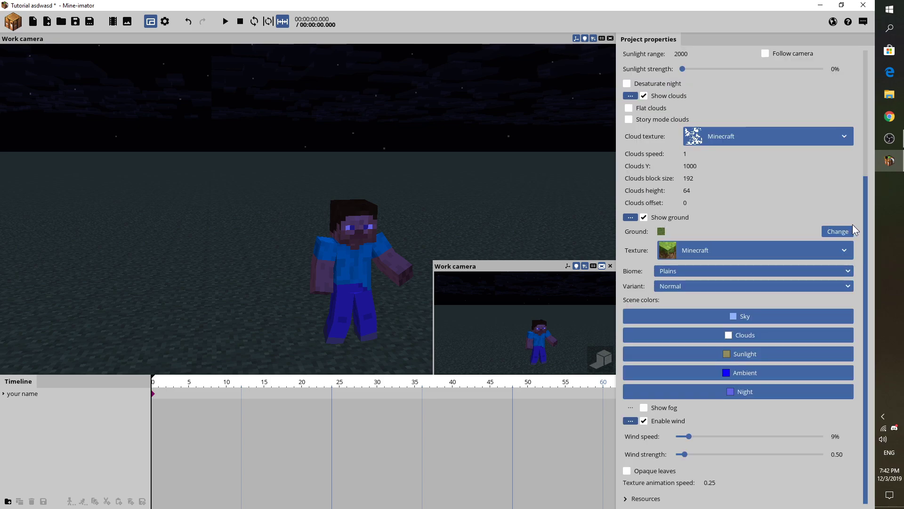
- Create a new camera object in the scene
scroll(843, 156, "up", 8)
left_click_drag(388, 110, 401, 121)
left_click(13, 22)
left_click(23, 164)
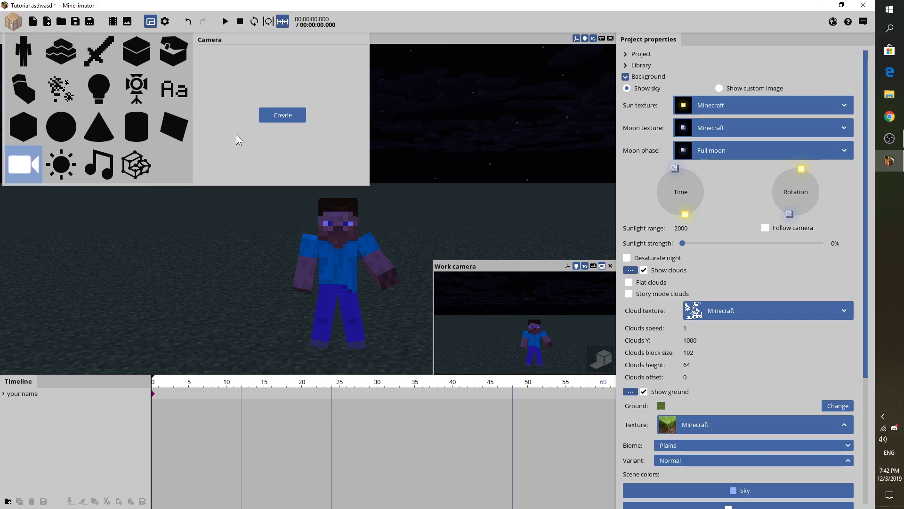
left_click(300, 115)
- Select the new camera and fly it to about X -43, Y 25, Z 52, facing the character
left_click(49, 406)
right_click_drag(97, 275, 115, 291)
right_click_drag(179, 292, 211, 287)
key("w")
mouse_move(377, 322)
right_mouse_down()
mouse_move(383, 343)
mouse_move(405, 325)
mouse_move(385, 318)
right_mouse_up()
key("a")
key("a")
key("s")
right_click_drag(224, 263, 236, 216)
key("a")
right_click_drag(82, 243, 89, 242)
key("a")
- Examine the camera object up close and bring its field of view, blades and effect settings into view
left_click_drag(88, 242, 358, 223)
scroll(169, 242, "up", 3)
scroll(169, 242, "up", 2)
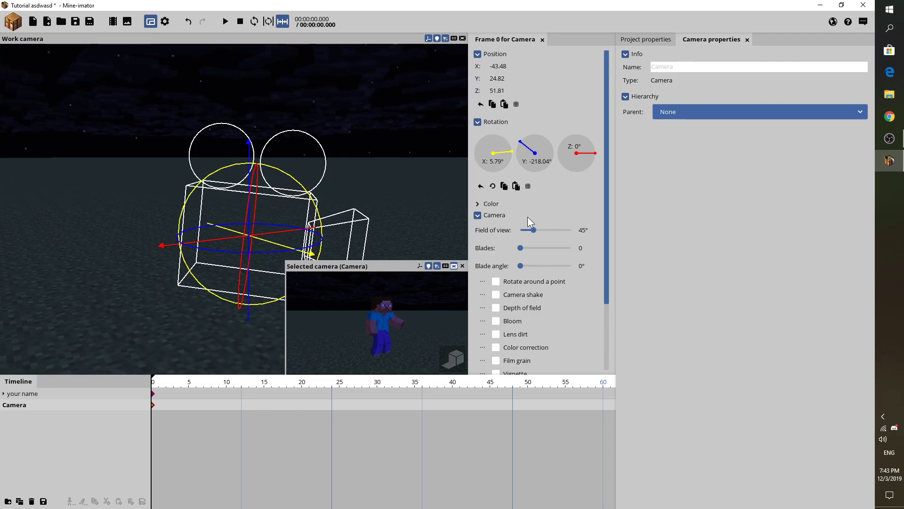
left_click_drag(606, 274, 593, 351)
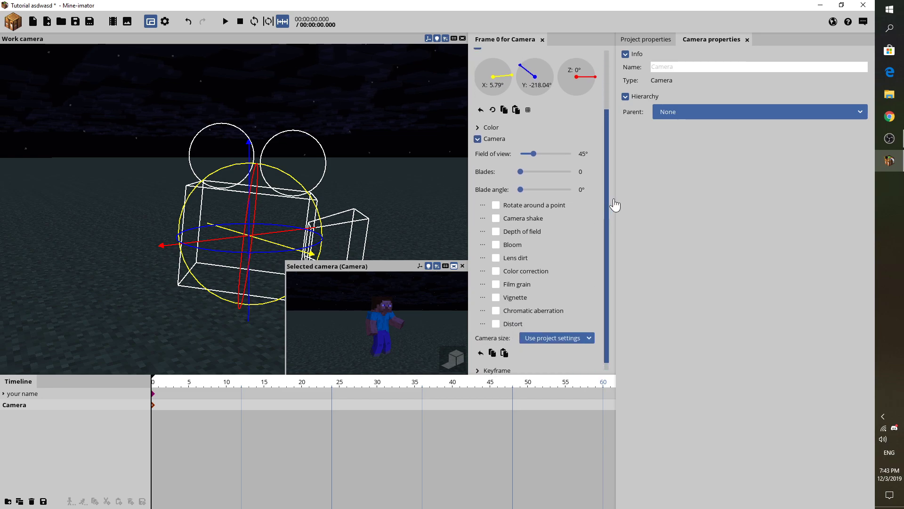
- Expand the camera's color settings and try out a mix color and different mix percentages
left_click_drag(608, 204, 609, 137)
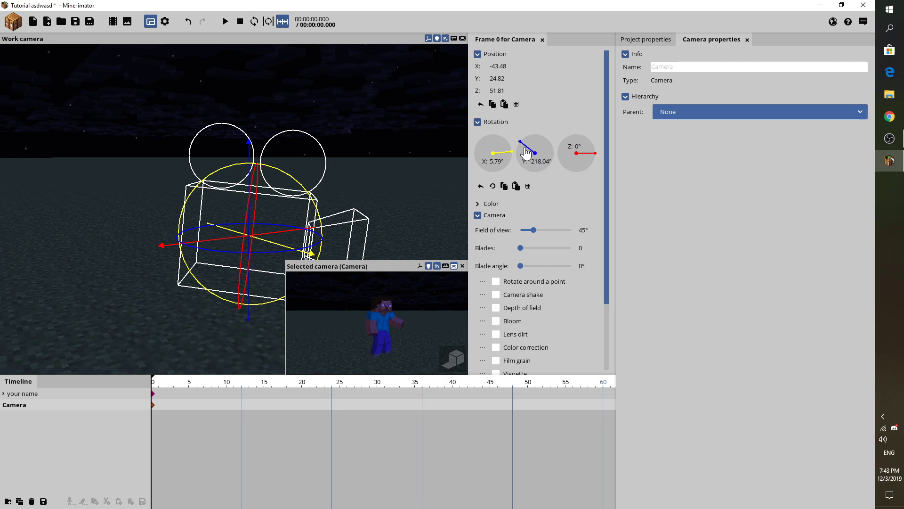
left_click(490, 206)
left_click_drag(536, 272, 515, 266)
left_click(526, 261)
left_click_drag(541, 159, 632, 127)
left_click_drag(554, 275, 516, 276)
left_click_drag(541, 208, 480, 128)
left_click(559, 253)
left_click_drag(610, 237, 610, 332)
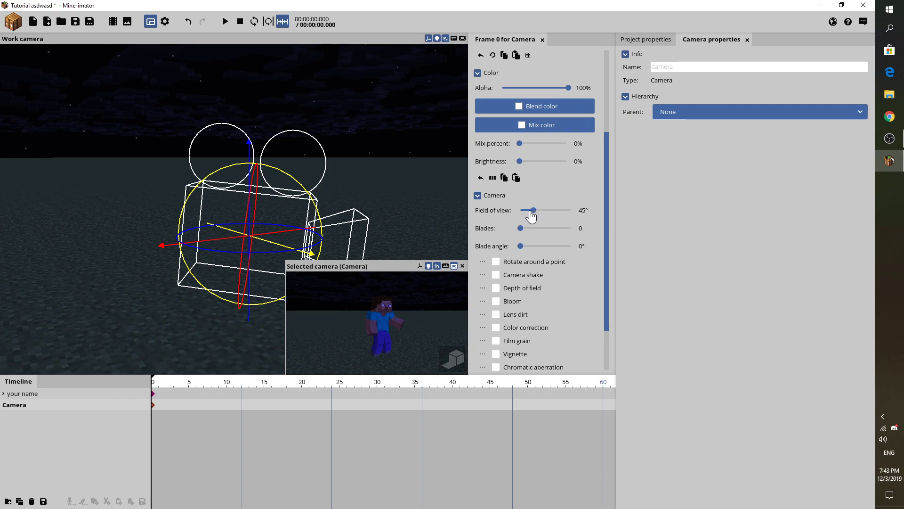
- Try the camera's field of view at its maximum and set it back to 45°
left_click_drag(530, 216, 589, 223)
left_click(587, 210)
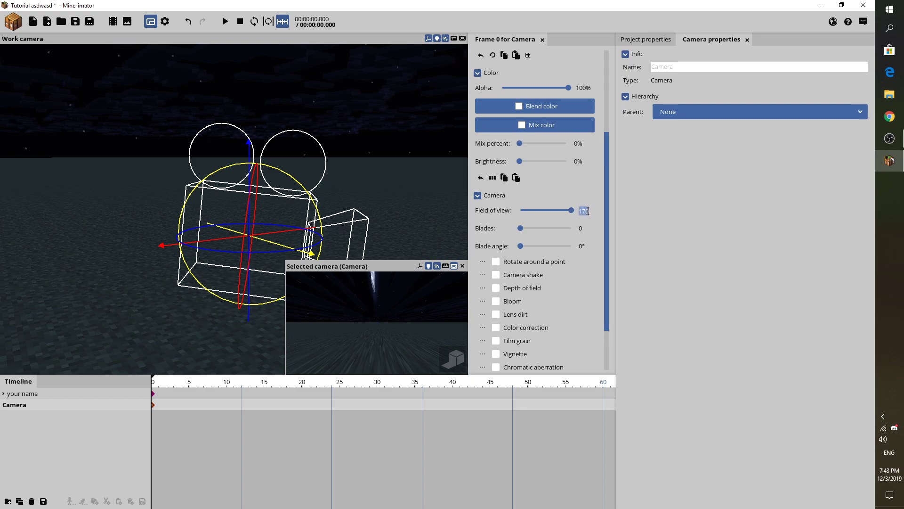
type("45")
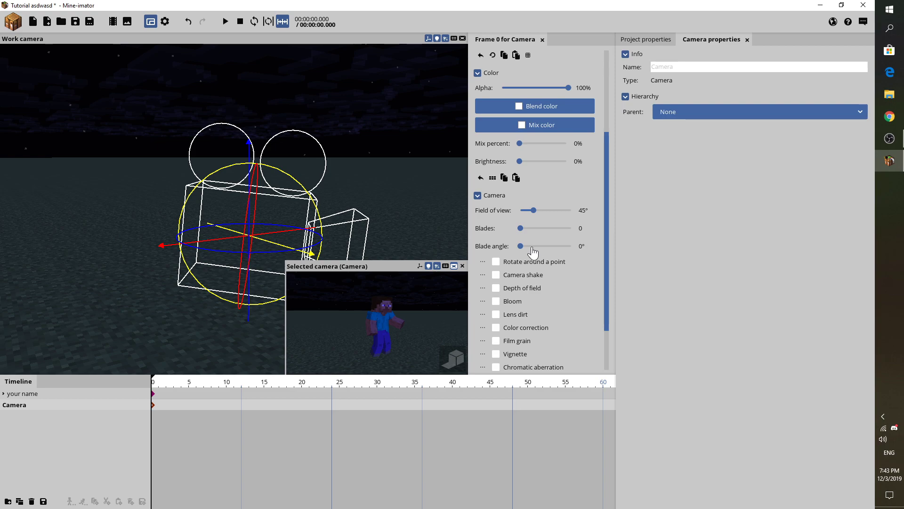
- Play the animation briefly, stop it at frame 6, and slightly widen the properties area beside the camera's frame settings
key("space")
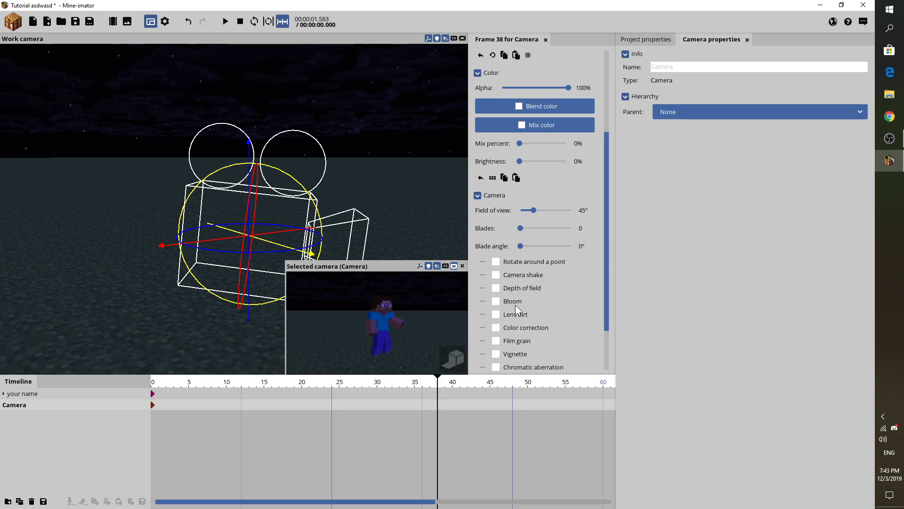
left_click_drag(376, 376, 286, 335)
left_click_drag(617, 268, 606, 268)
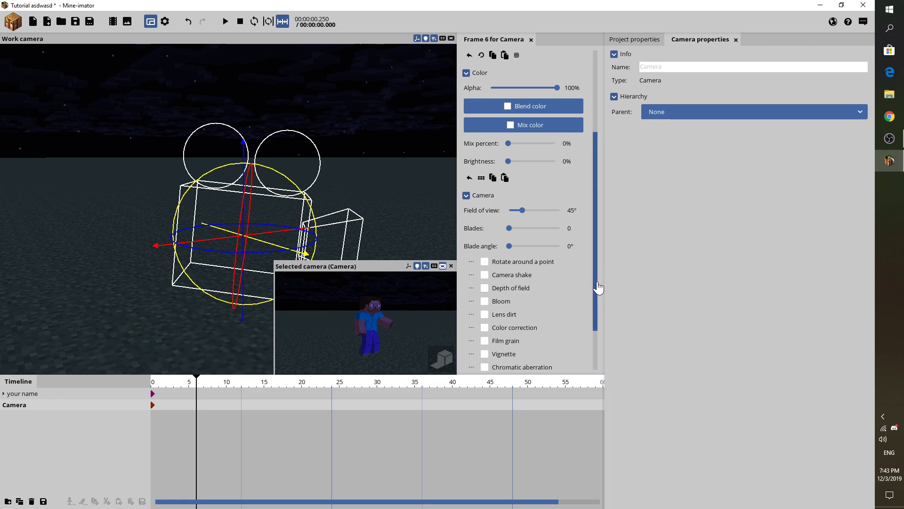
- Try the camera's rotate around a point option while viewing the scene, and turn it off again
scroll(532, 241, "down", 3)
left_click(534, 219)
left_click_drag(345, 199, 319, 122)
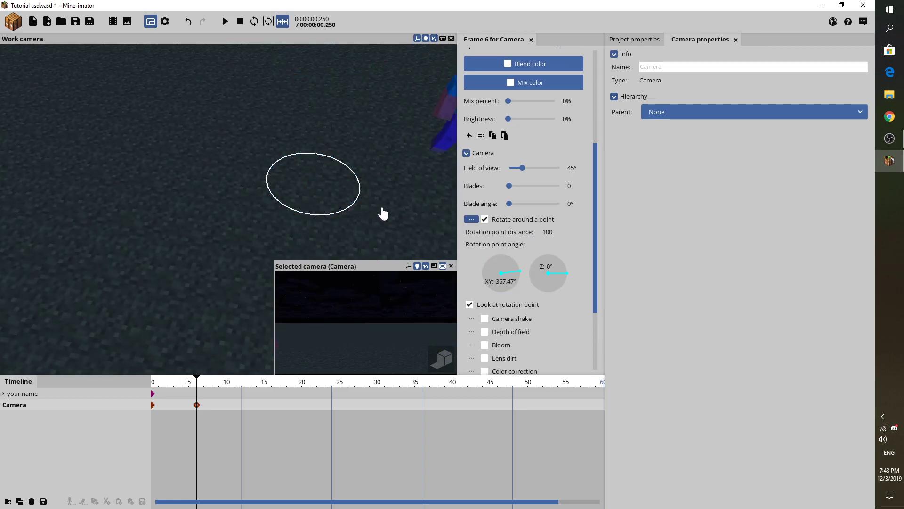
left_click(537, 219)
scroll(577, 218, "down", 2)
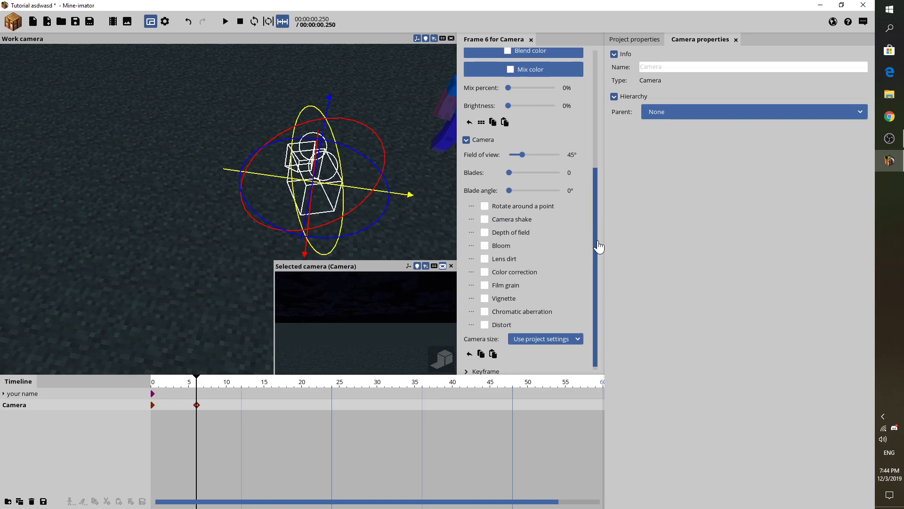
- View the camera object from the side and switch camera shake on and off
left_click_drag(278, 215, 315, 213)
left_click_drag(358, 198, 382, 88)
right_click_drag(381, 92, 396, 125)
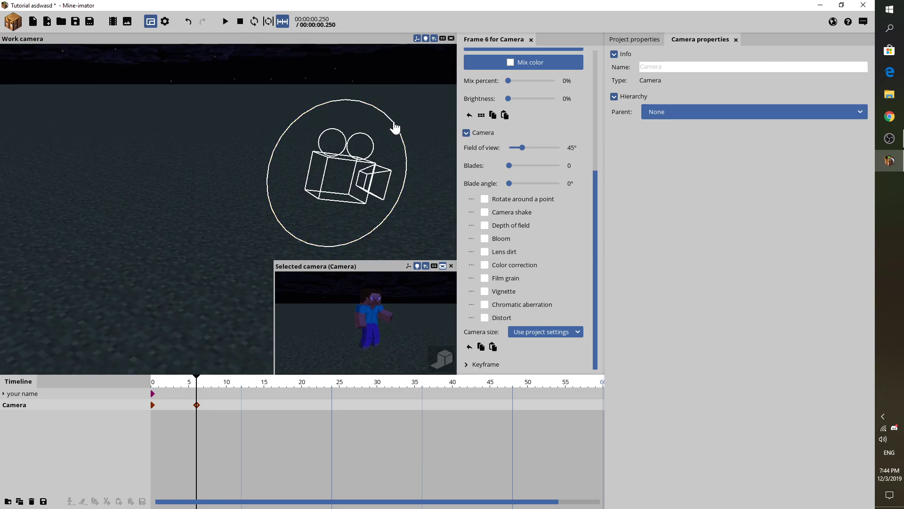
left_click(507, 216)
left_click(507, 216)
- Enable depth of field for the camera and set bokeh highlights to 200% and bokeh threshold to 98%
left_click(503, 225)
left_click_drag(198, 198, 165, 165)
right_click_drag(197, 197, 239, 210)
scroll(592, 267, "down", 1)
left_click_drag(543, 265, 553, 283)
left_click_drag(534, 301, 540, 334)
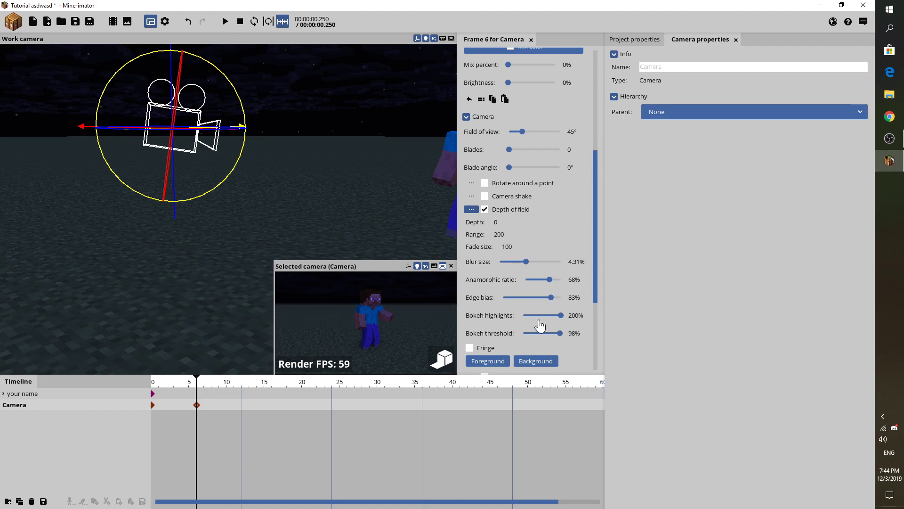
- Set the depth of field's blur size to 10%, and its anamorphic ratio and edge bias to 0%
left_click_drag(545, 283, 490, 283)
left_click_drag(578, 266, 495, 282)
left_click_drag(545, 302, 457, 290)
scroll(515, 295, "down", 5)
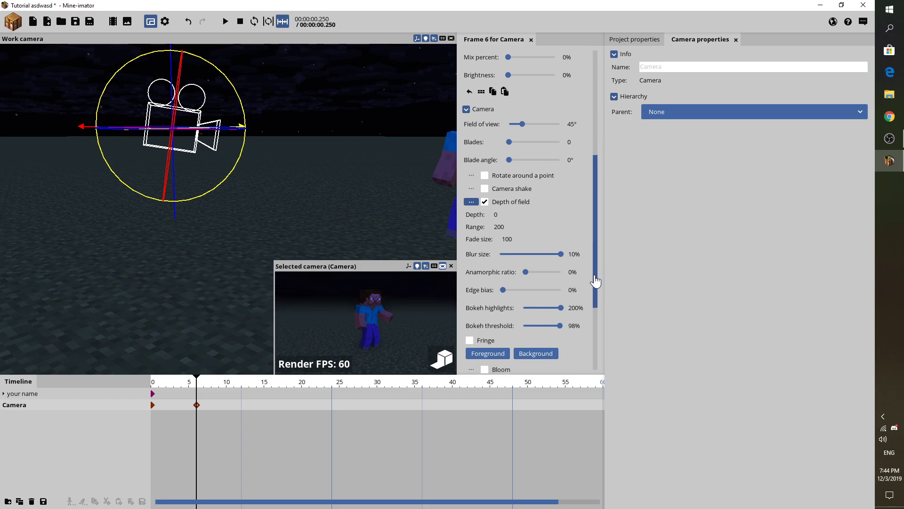
- Try the depth of field's fringe with adjusted color angles, and disable the fringe again
left_click(481, 255)
left_click_drag(492, 271, 552, 295)
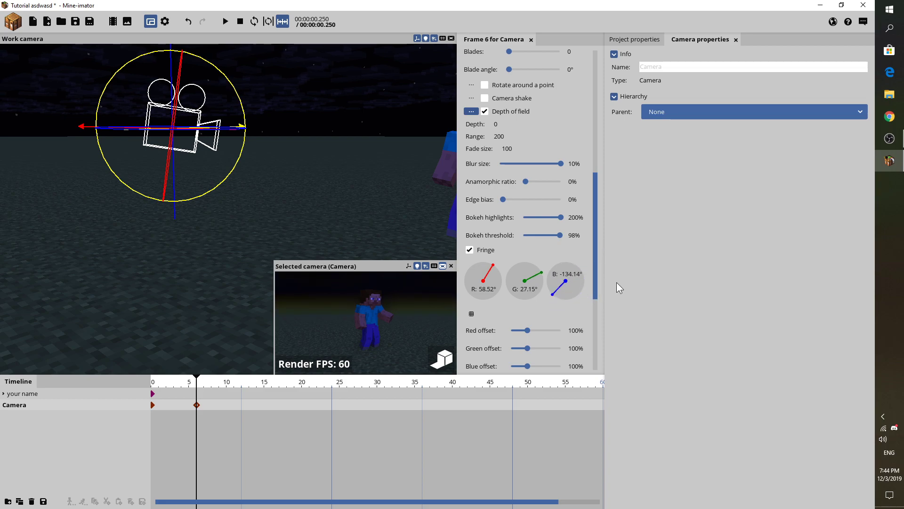
scroll(504, 195, "down", 3)
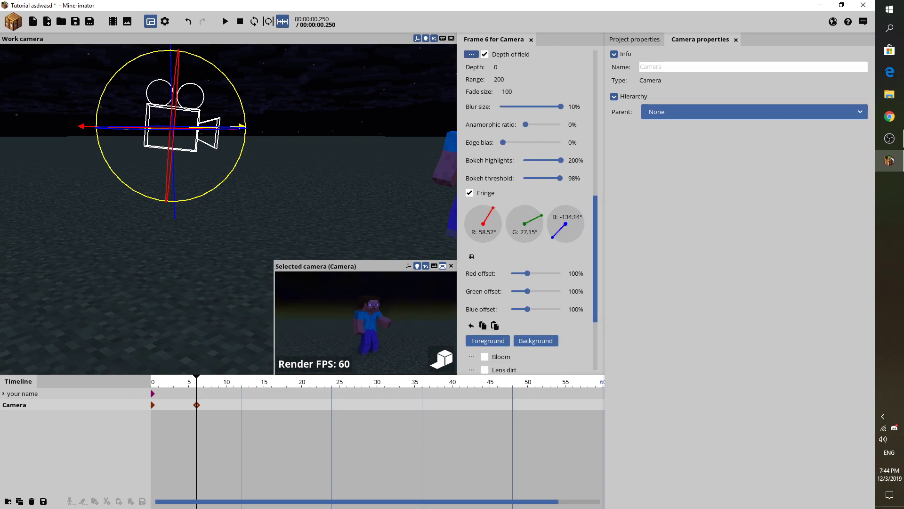
left_click(470, 193)
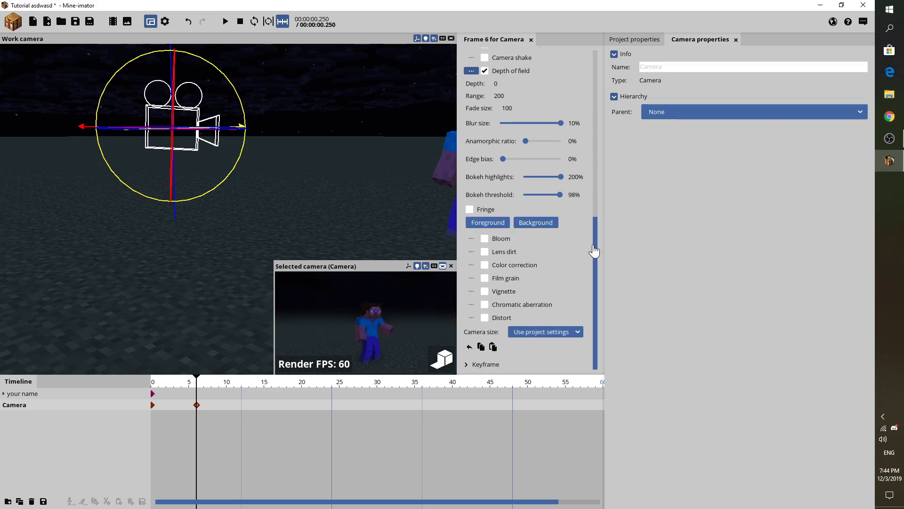
- Switch lens dirt, color correction, film grain, vignette, chromatic aberration and distort on and off one after another
left_click(495, 253)
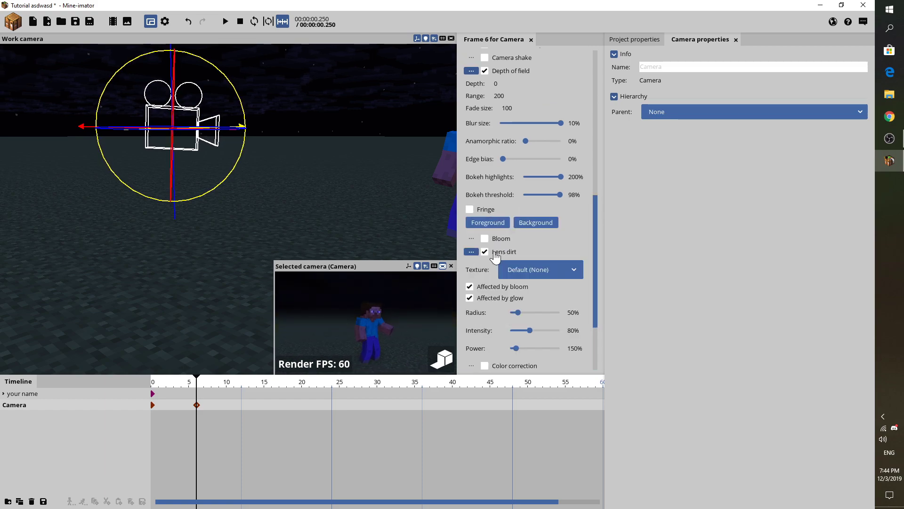
left_click(498, 254)
left_click(485, 264)
left_click(484, 265)
left_click(487, 278)
left_click(487, 278)
left_click(493, 291)
left_click(491, 292)
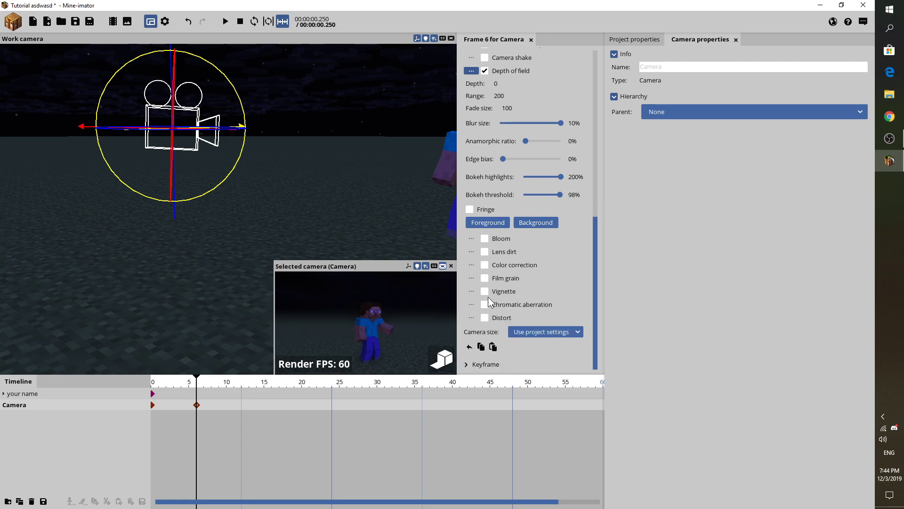
left_click(495, 307)
left_click(495, 307)
left_click(490, 318)
left_click(490, 318)
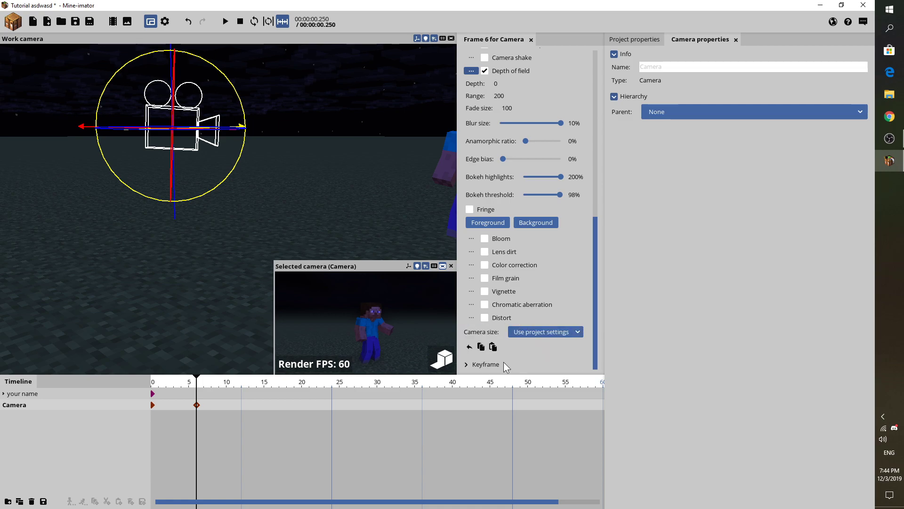
- Deselect the camera and save the project
left_click(405, 155)
left_click_drag(405, 156, 377, 163)
right_click_drag(334, 166, 328, 162)
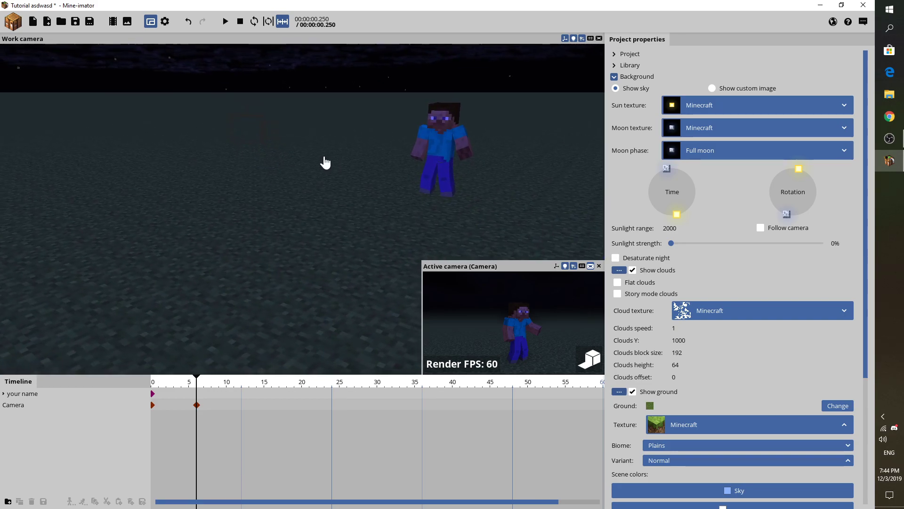
left_click(76, 21)
- Look around the scene, selecting objects near the character, and end with the camera selected beside the character
right_click_drag(89, 80, 133, 105)
left_click(259, 138)
left_click_drag(258, 137, 409, 93)
double_click(307, 126)
left_click(263, 114)
left_click(399, 111)
left_click(220, 113)
left_click(226, 101)
key("w")
right_click_drag(312, 152, 343, 162)
key("w")
right_click_drag(243, 165, 221, 172)
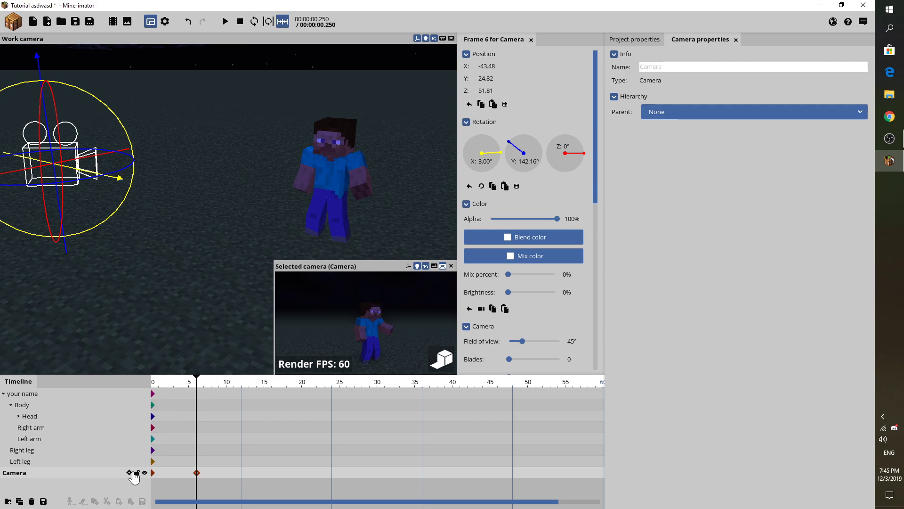
- Hide the camera object, fly it through its own view to about X -29, Y 26, Z 67, and show it again
left_click(144, 473)
key("w")
right_click_drag(394, 340, 300, 322)
key("s")
mouse_move(249, 301)
left_mouse_down()
mouse_move(250, 282)
mouse_move(235, 306)
left_mouse_up()
left_click(145, 473)
- Examine the repositioned camera object and the character from different angles
left_click_drag(198, 264, 320, 235)
left_click_drag(141, 264, 12, 246)
right_click_drag(12, 245, 10, 239)
right_click_drag(228, 209, 169, 245)
key("s")
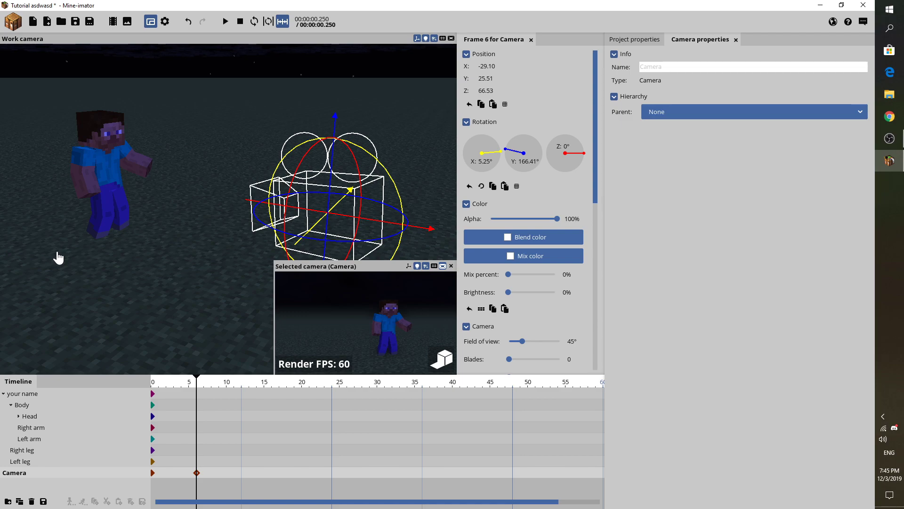
mouse_move(202, 209)
left_mouse_down()
mouse_move(191, 212)
mouse_move(207, 202)
mouse_move(195, 214)
left_mouse_up()
left_click_drag(127, 99, 138, 53)
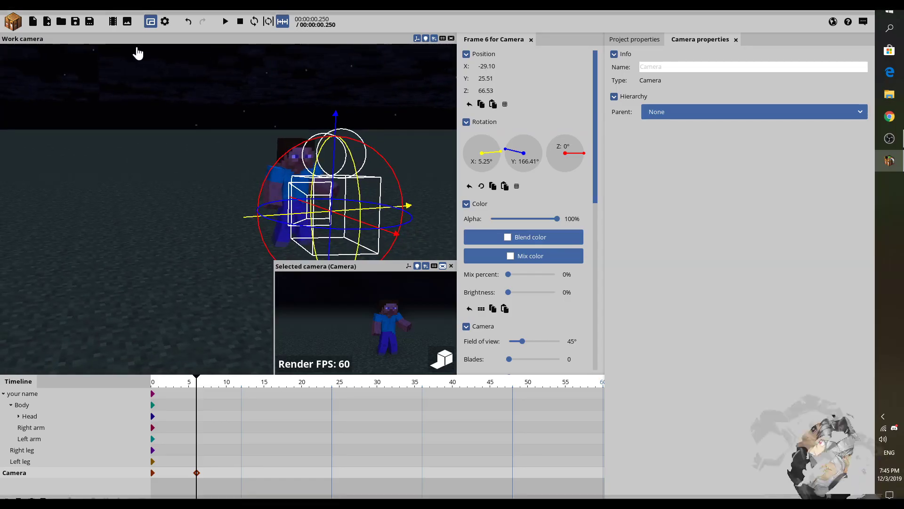